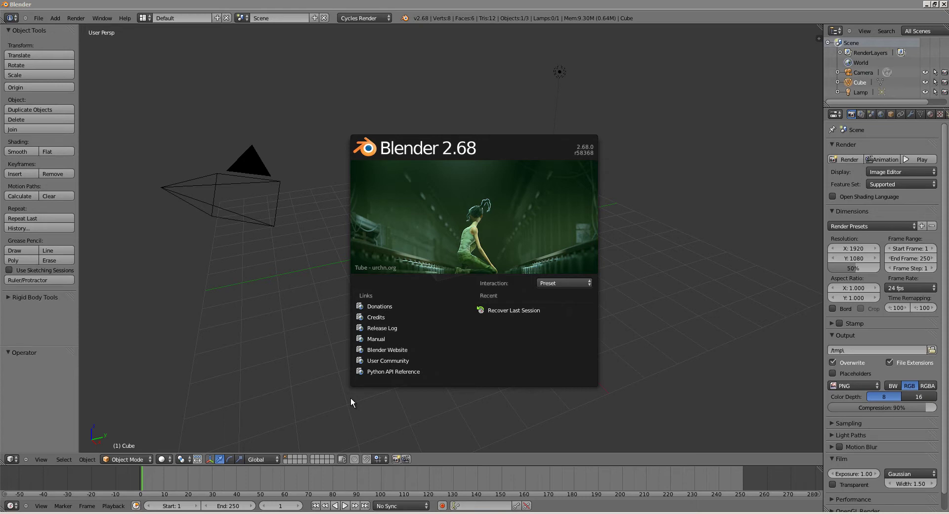
Step: Dismiss the splash screen and choose Cycles Render as the render engine
click(340, 368)
click(352, 19)
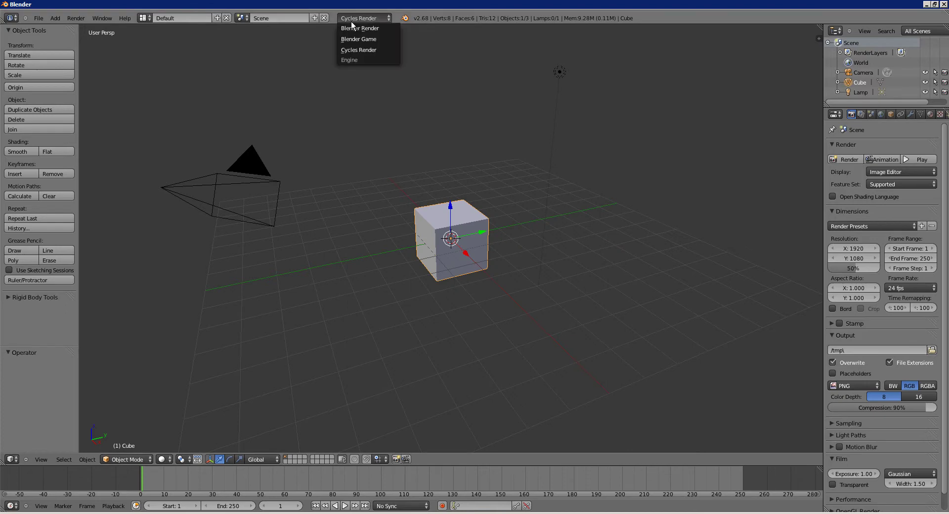
click(364, 49)
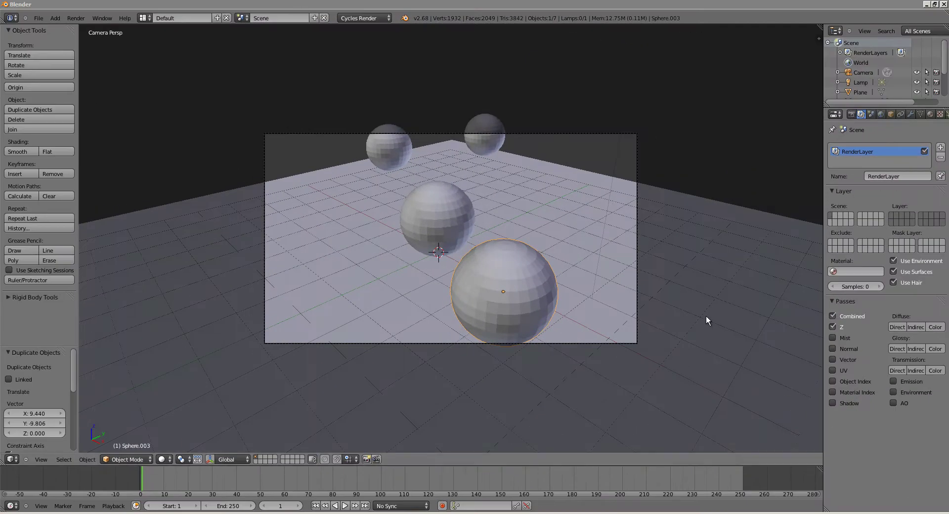
Step: Enable the Mist pass on the render layer and render the scene of four spheres
click(837, 339)
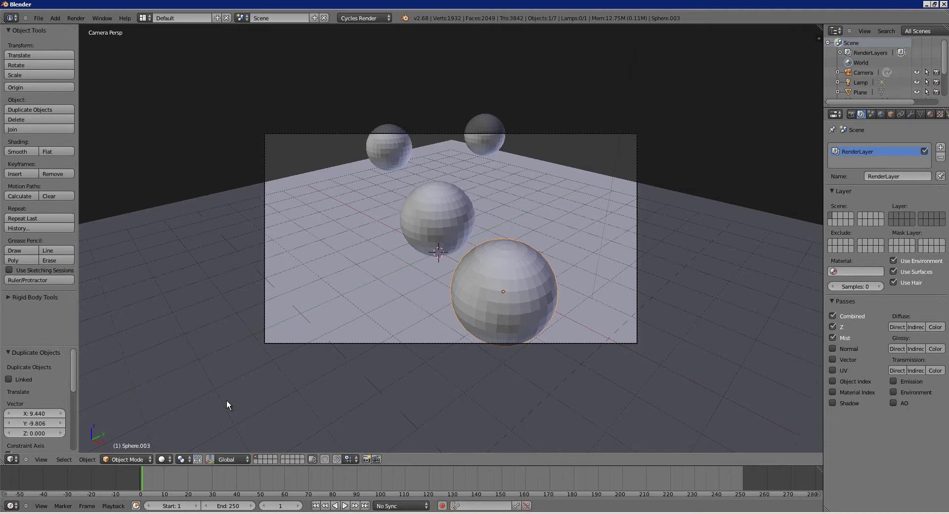
key(F12)
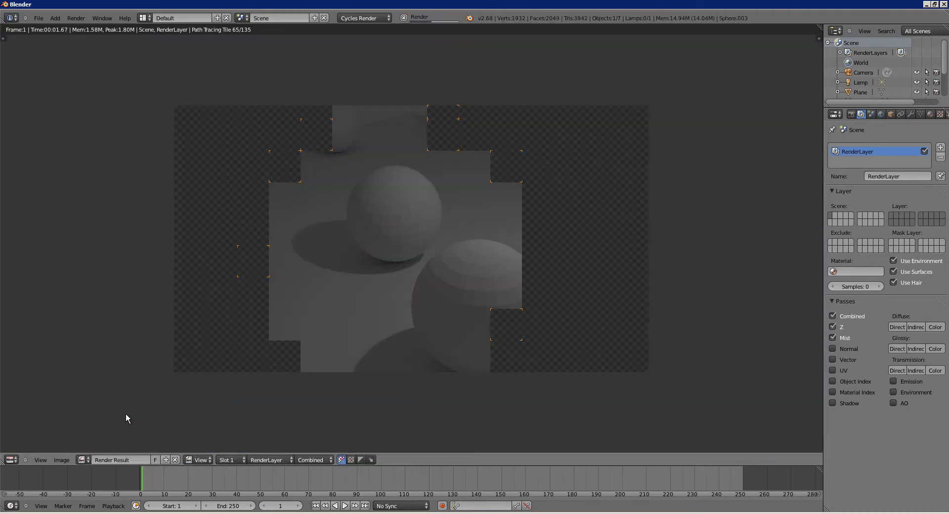
Step: Switch the render result area to the Node Editor, and enable compositing nodes with the backdrop
click(12, 459)
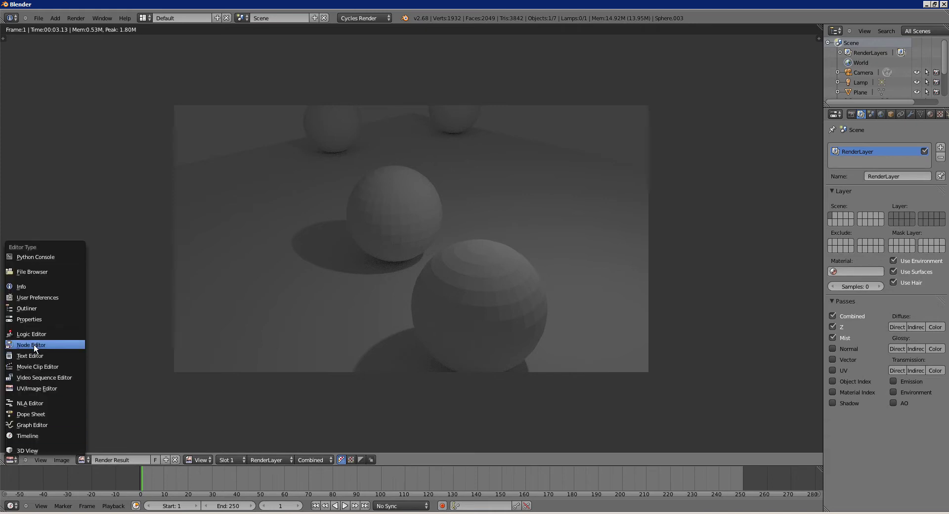
click(34, 345)
click(150, 459)
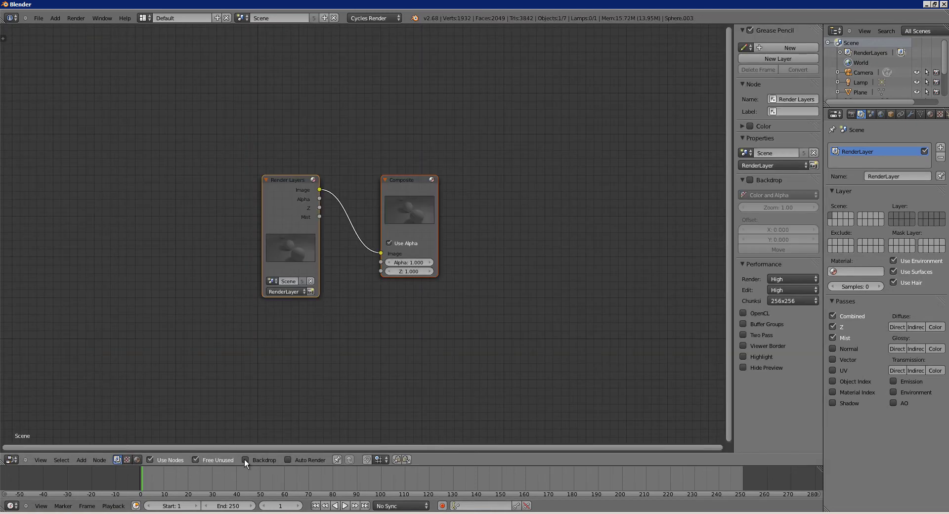
click(245, 459)
key(space)
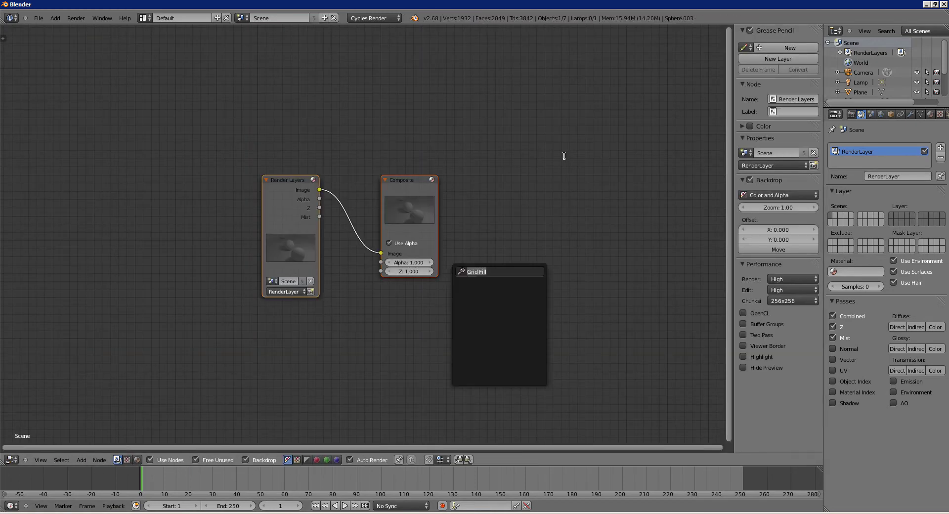
key(Escape)
Step: Add a Viewer node below the Composite node and preview the Render Layers Image output in it, ending with the Mist output
middle_drag(489, 208, 418, 205)
drag(350, 178, 522, 142)
key(shift+a)
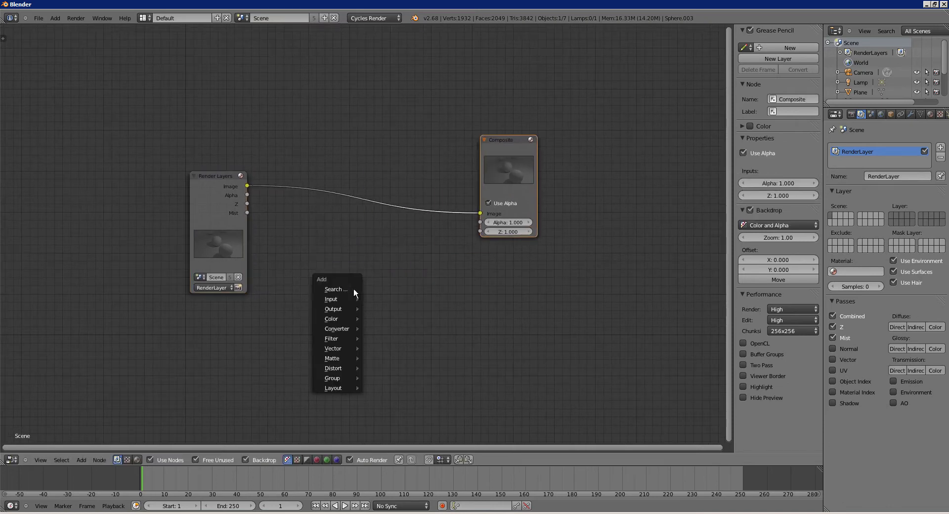
mouse_move(347, 308)
click(391, 319)
click(473, 312)
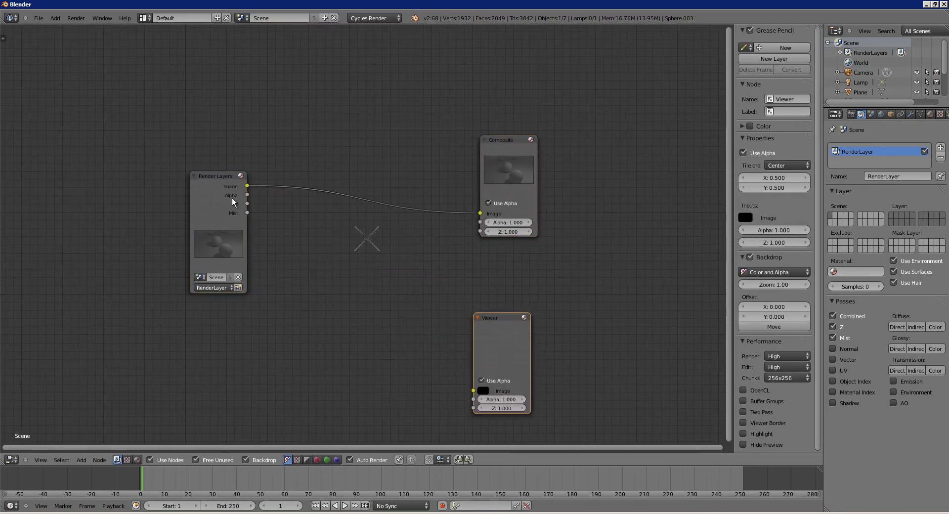
drag(247, 187, 475, 389)
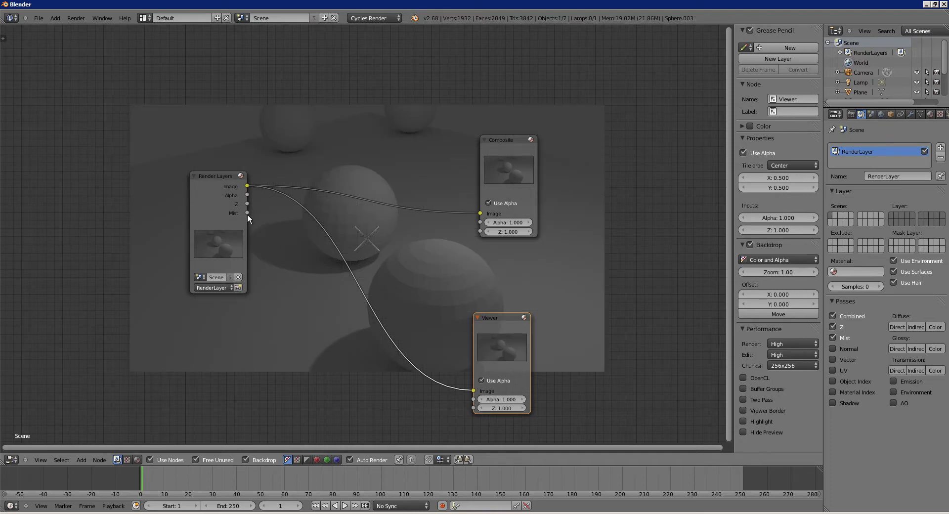
drag(247, 213, 474, 390)
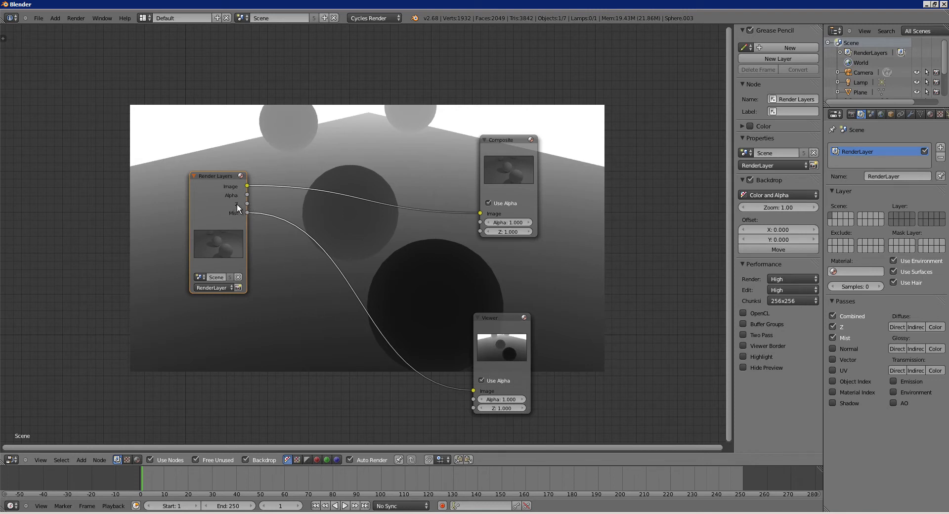
Step: Insert a Normalize node ahead of the Viewer and feed it the Render Layers Z output
key(shift+a)
key(shift+a)
mouse_move(277, 358)
click(316, 392)
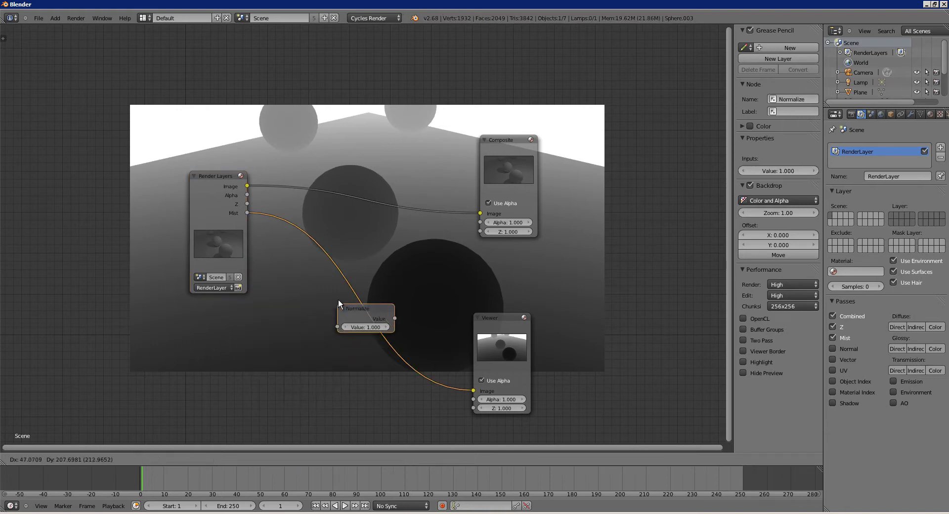
click(337, 299)
drag(247, 203, 336, 320)
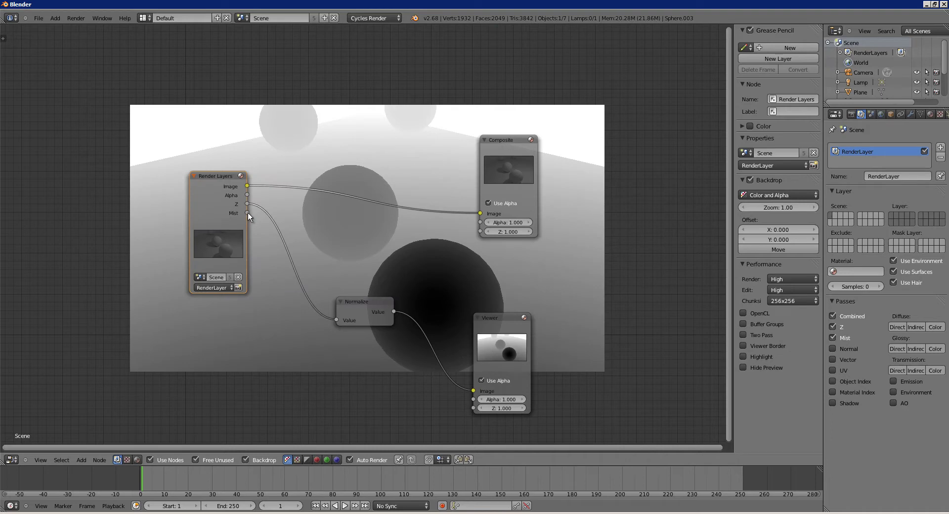
Step: Alternate the Normalize node's input between Mist and Z to compare both passes, ending on Mist
drag(248, 212, 342, 318)
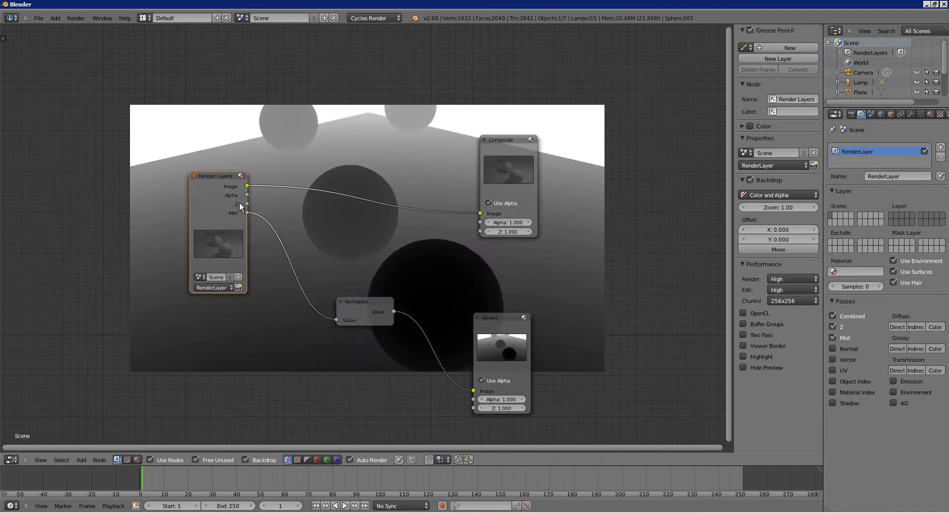
drag(248, 203, 335, 319)
drag(247, 213, 336, 320)
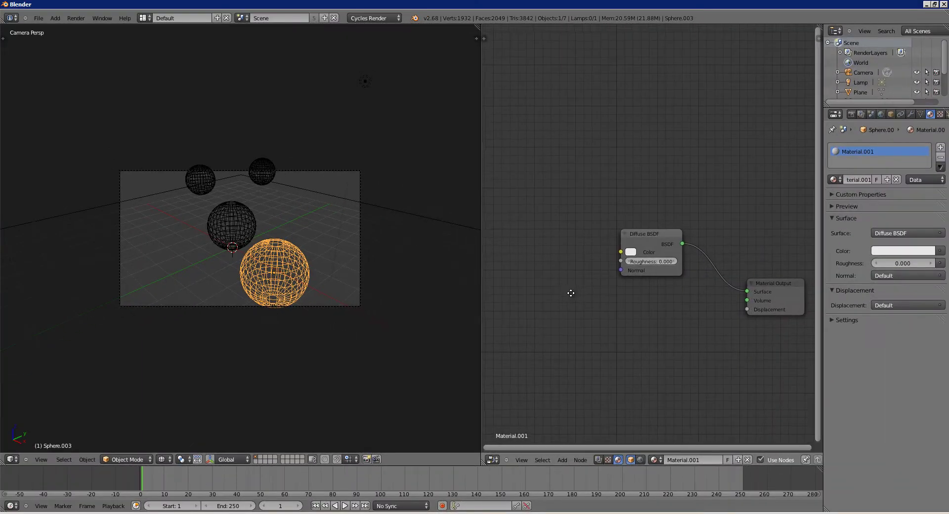
Step: Add a Wireframe input node to the front sphere's material and connect its Fac output to the Diffuse BSDF color
middle_drag(528, 283, 531, 288)
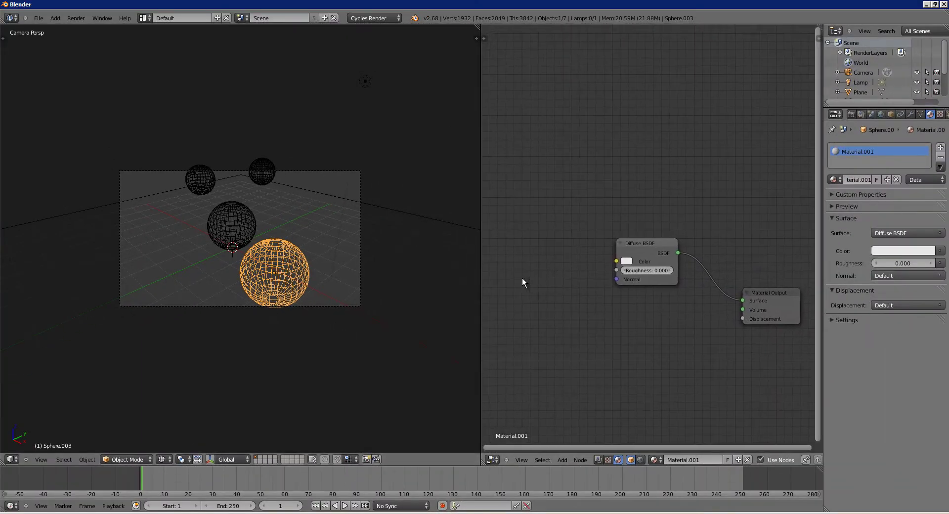
key(shift+a)
mouse_move(514, 279)
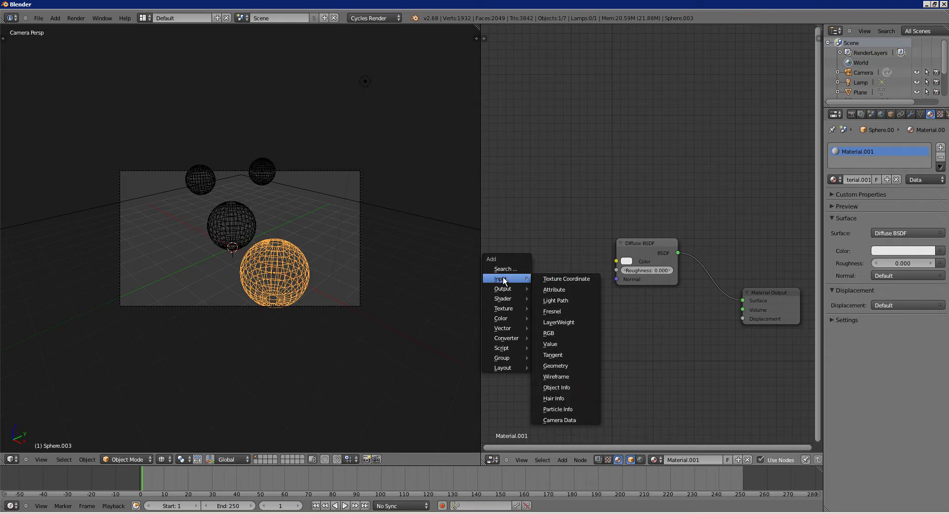
click(562, 376)
click(516, 235)
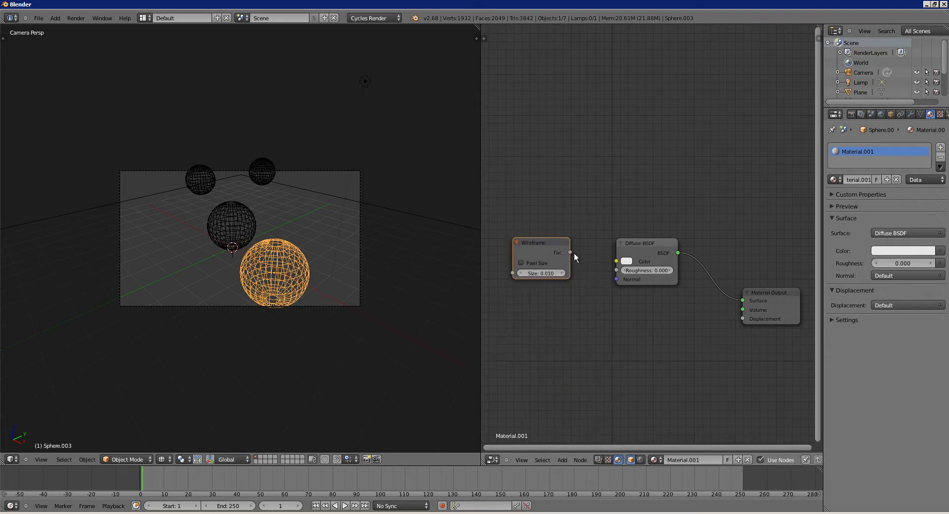
drag(599, 259, 617, 261)
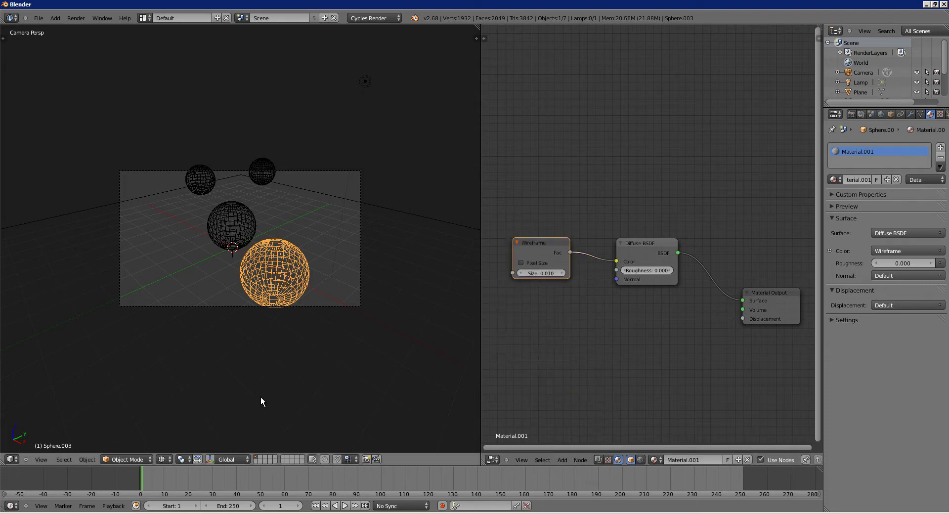
Step: Examine the wireframe material on the front sphere in rendered shading through the camera, and return to wireframe display
click(160, 459)
click(182, 395)
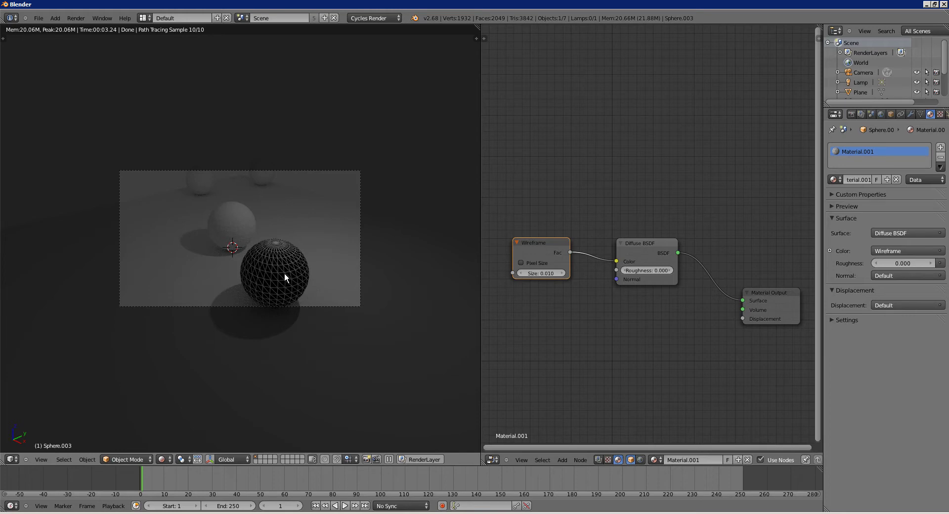
ctrl+middle_drag(325, 238, 330, 283)
shift+middle_drag(326, 285, 274, 268)
key(shift+z)
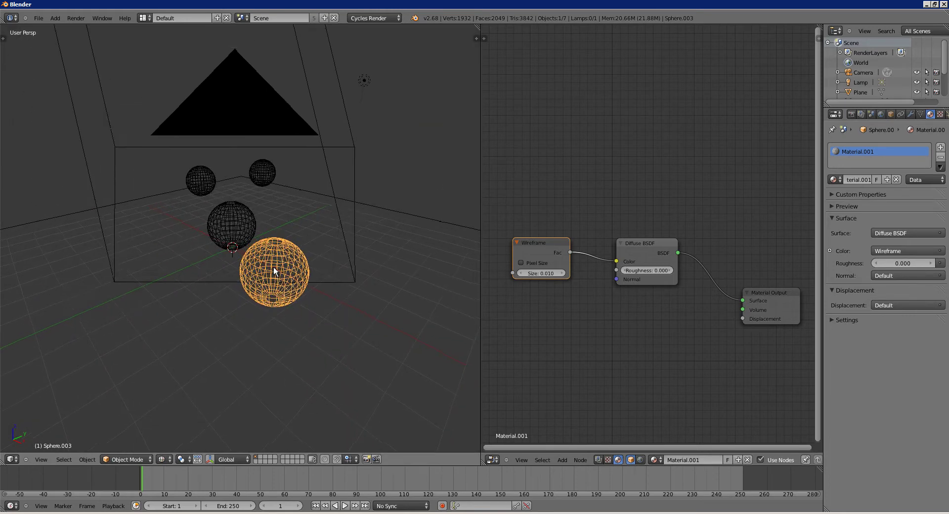
key(KP_0)
click(162, 459)
click(180, 394)
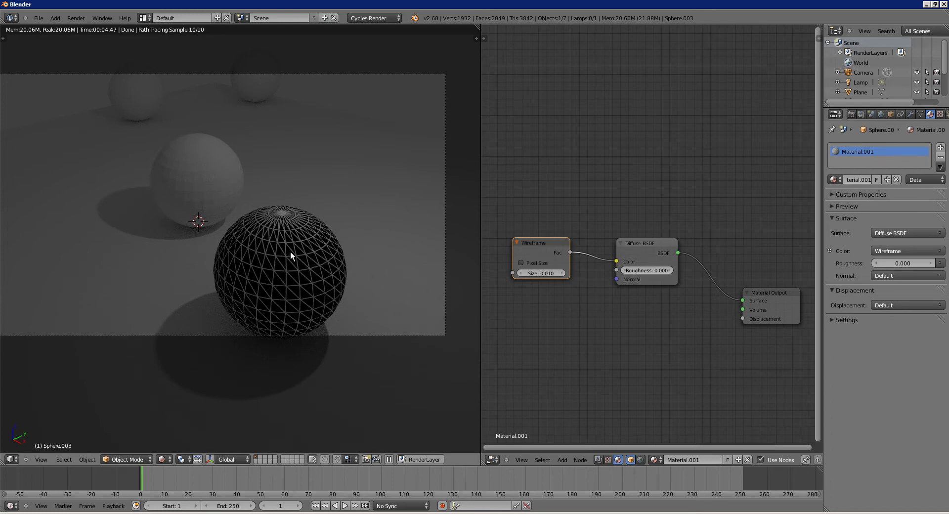
key(shift+z)
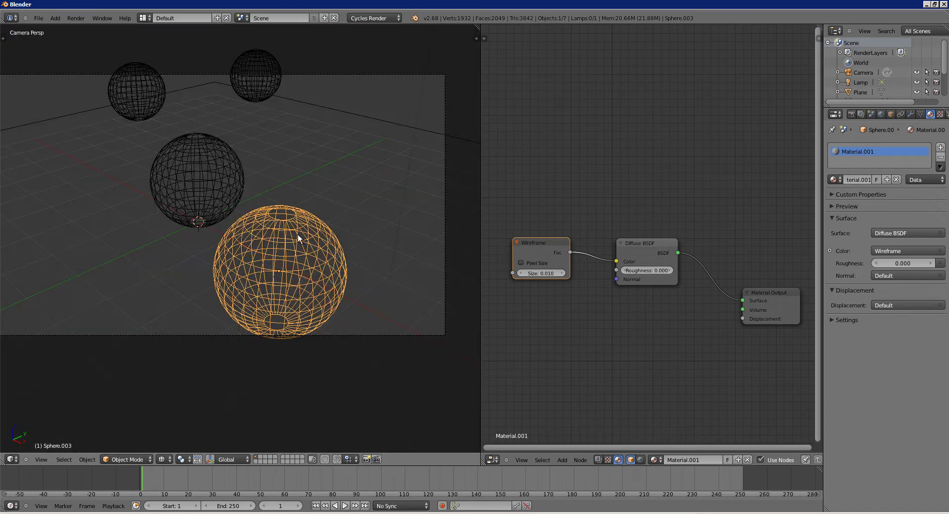
Step: Add a Triangulate modifier to the front sphere
click(910, 114)
click(885, 150)
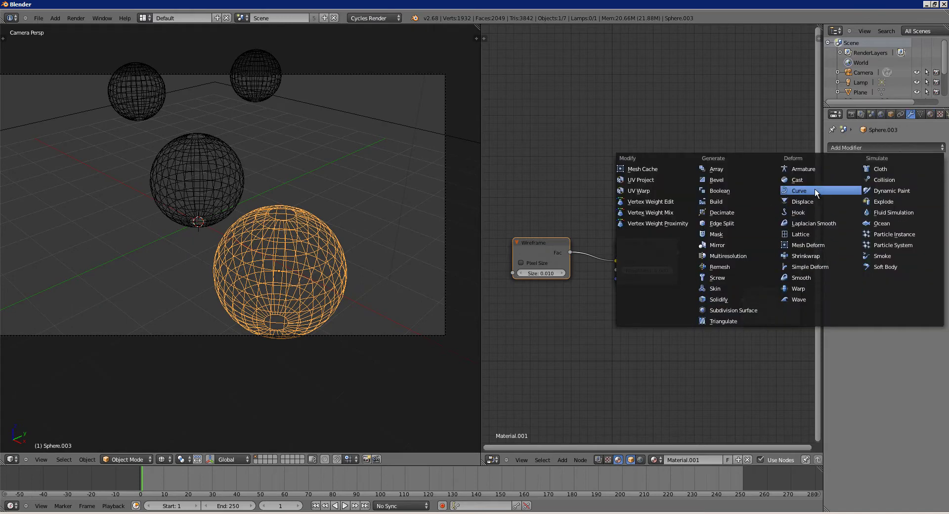
click(742, 322)
Step: Examine the triangulated sphere's mesh up close in solid and wireframe display, centring the view on it
key(z)
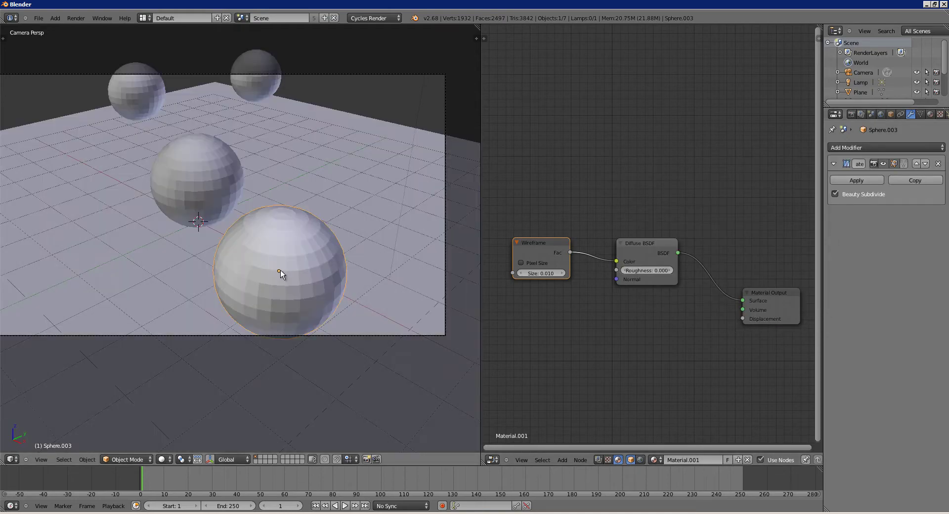
key(z)
scroll(294, 280, up, 5)
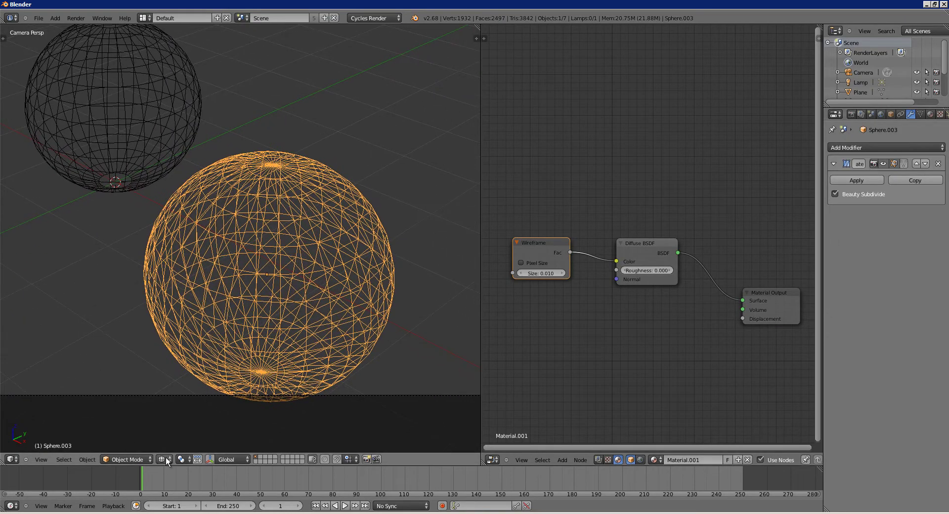
click(163, 459)
click(170, 428)
key(z)
scroll(356, 242, up, 2)
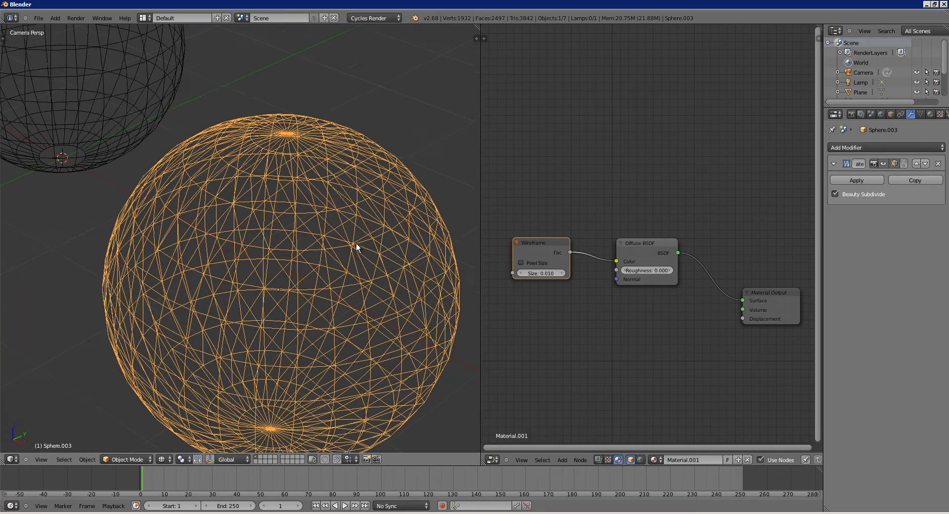
middle_drag(286, 279, 269, 262)
key(KP_Decimal)
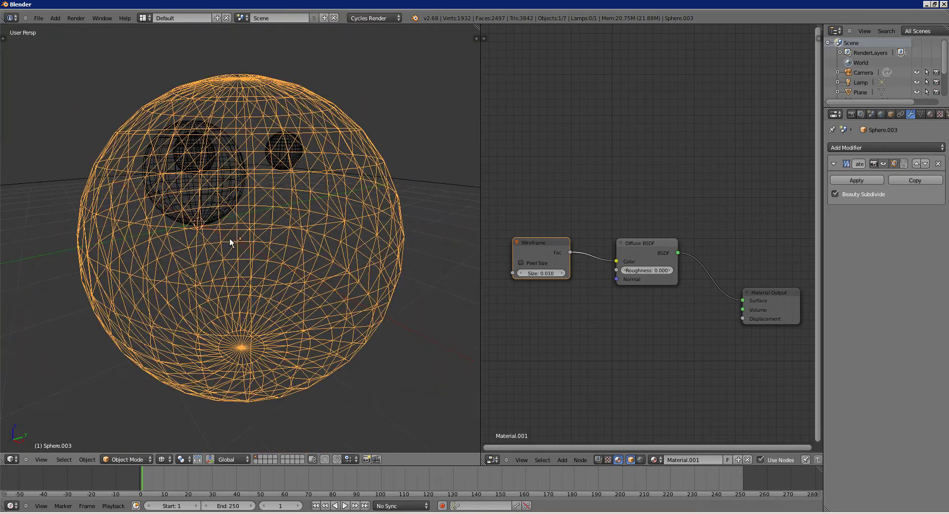
mouse_move(210, 226)
middle_down()
mouse_move(175, 173)
mouse_move(155, 260)
middle_up()
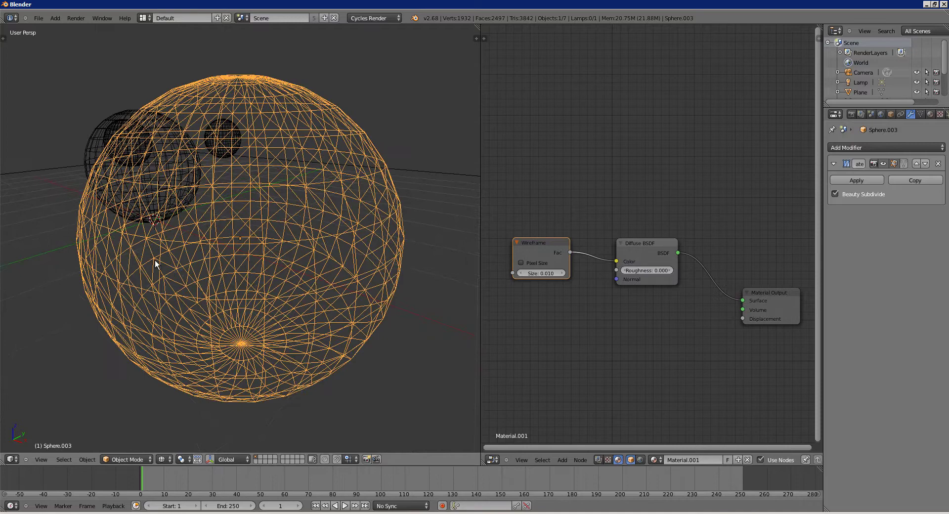
Step: Examine the wireframe material on the triangulated sphere in rendered shading, from close up and from farther away
click(163, 459)
click(178, 395)
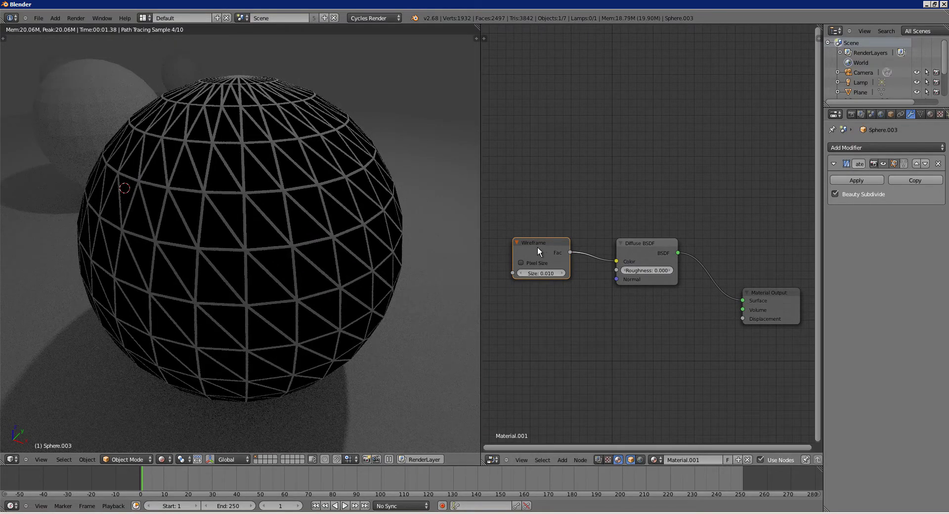
drag(537, 248, 539, 240)
middle_drag(178, 241, 159, 271)
scroll(159, 270, down, 6)
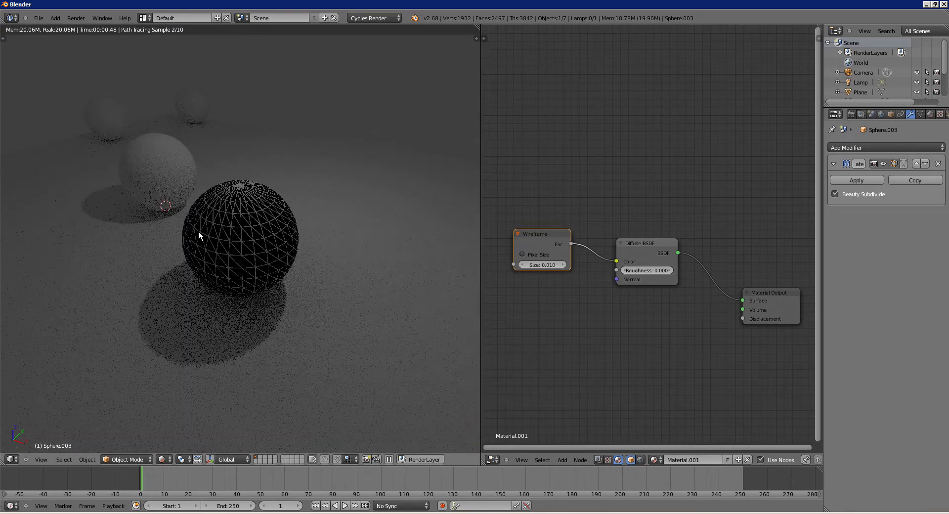
scroll(198, 231, up, 6)
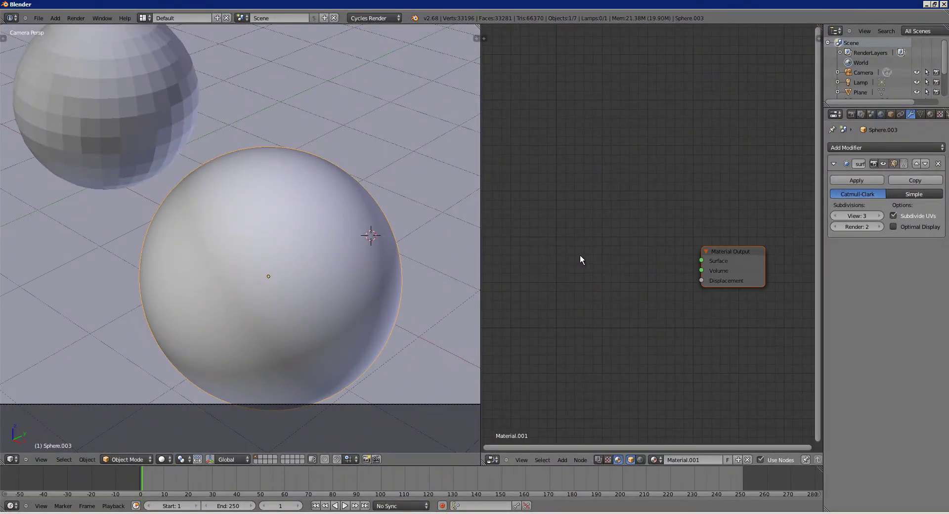
Step: Add a Toon BSDF shader to the front sphere's material and connect it to the Material Output's Surface
key(shift+a)
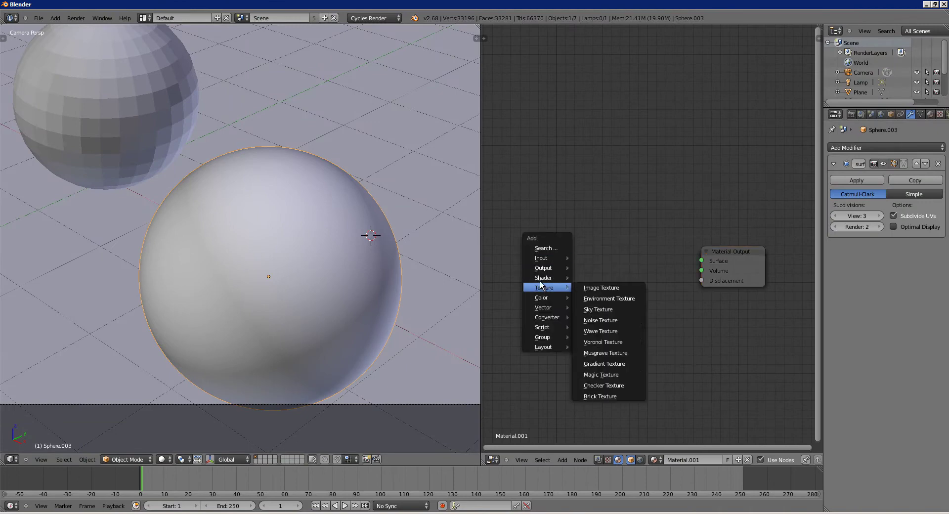
mouse_move(543, 278)
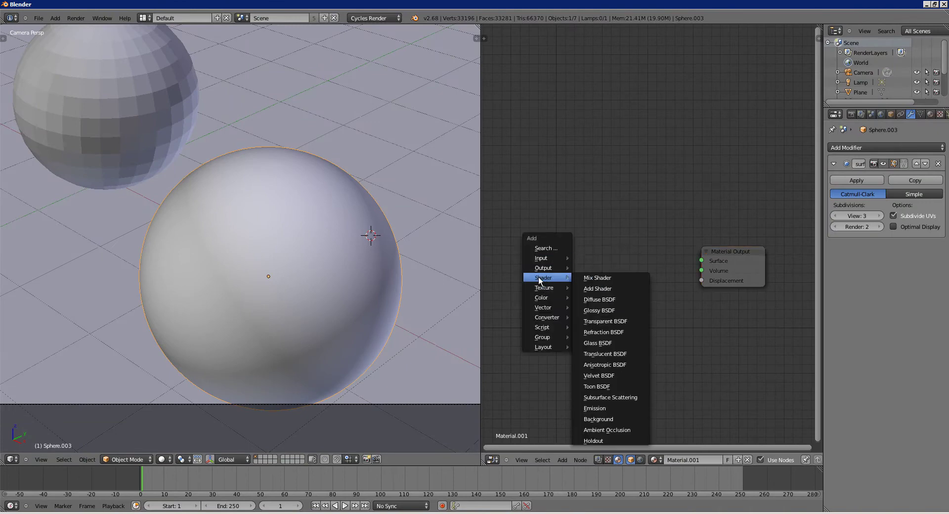
click(598, 386)
drag(689, 264, 701, 260)
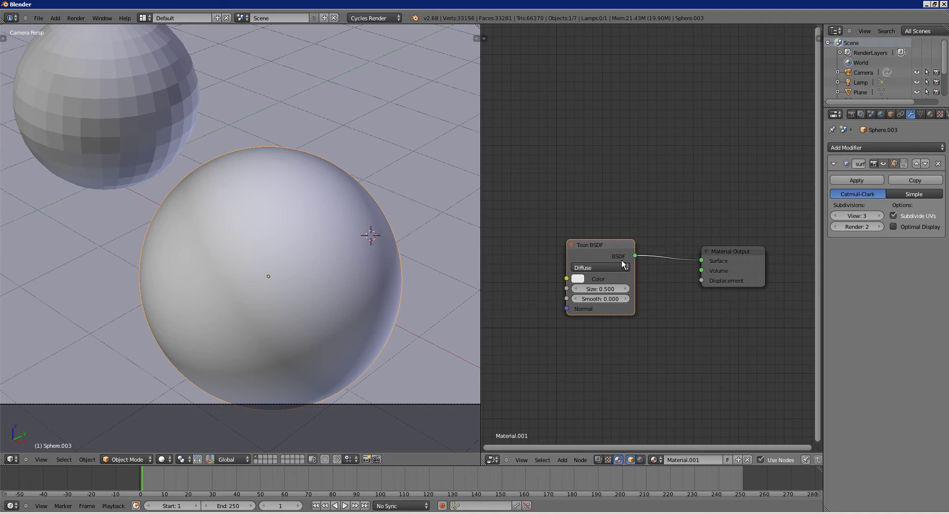
Step: Display the front sphere in rendered shading and set the Toon BSDF colour to a light red
drag(595, 250, 606, 234)
click(162, 459)
click(170, 396)
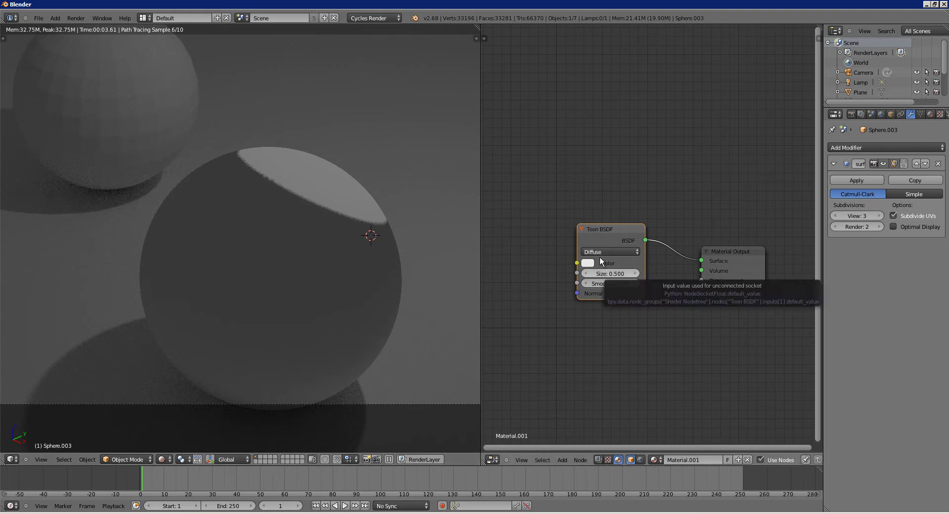
click(588, 263)
click(616, 188)
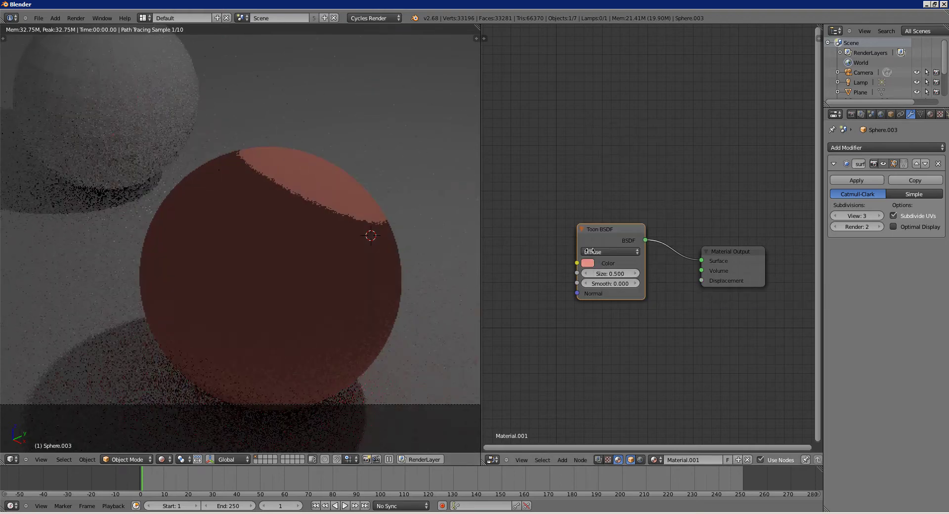
Step: Try the Glossy component on the Toon BSDF and return it to Diffuse
click(619, 251)
click(614, 236)
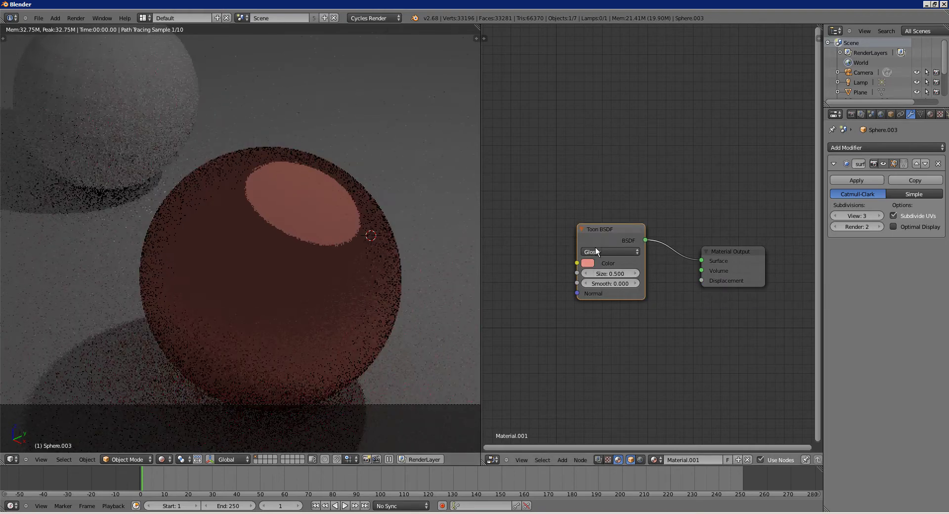
click(601, 251)
click(603, 242)
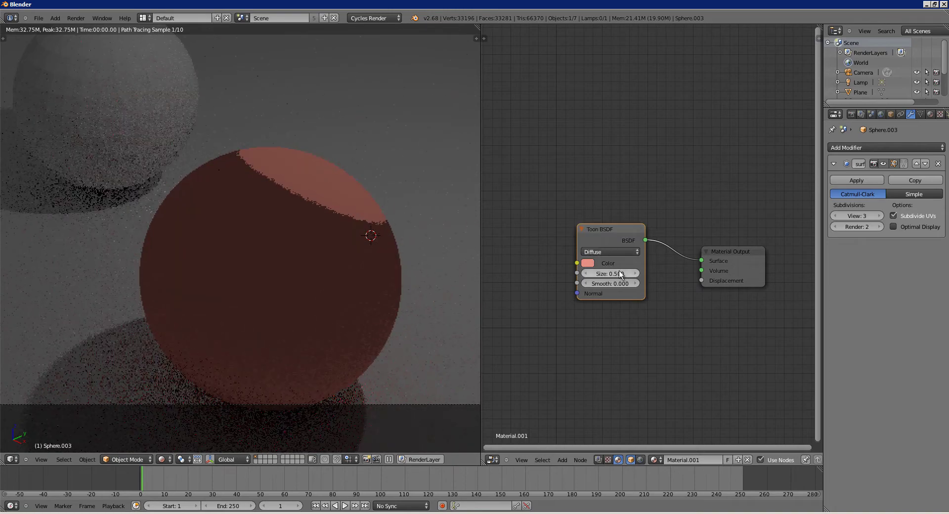
Step: Set the Toon BSDF's Size to 0.536 and Smooth to 0.106, checking the shading on the sphere
drag(603, 273, 656, 283)
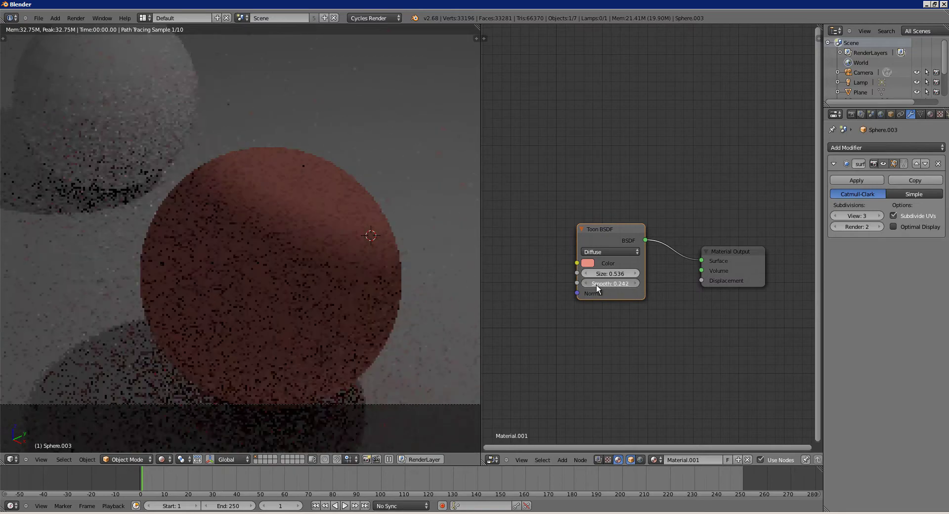
drag(596, 285, 517, 284)
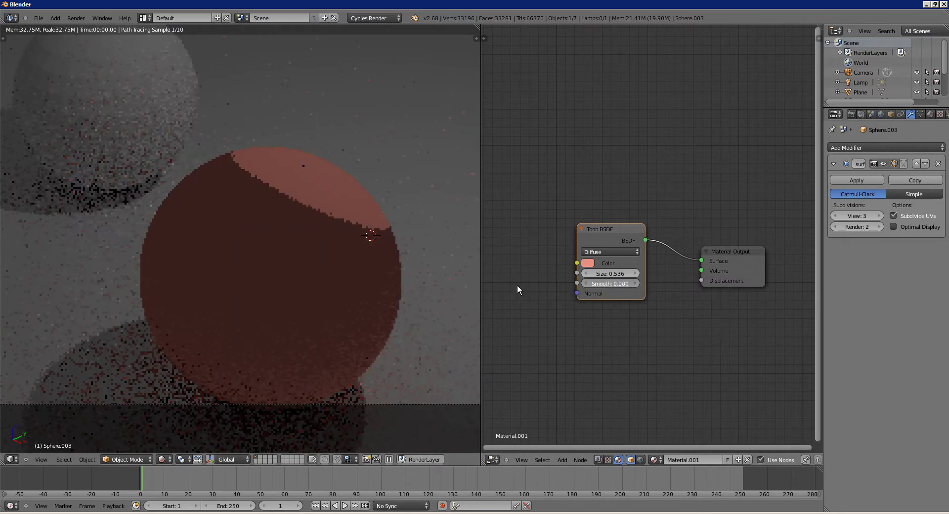
mouse_move(607, 285)
mouse_down()
mouse_move(624, 286)
mouse_move(548, 289)
mouse_up()
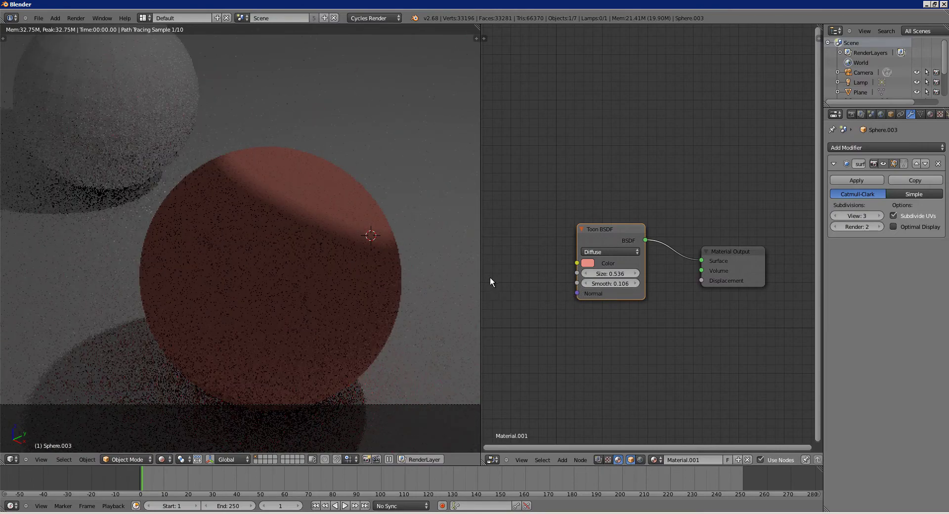
scroll(353, 197, down, 7)
scroll(292, 223, up, 8)
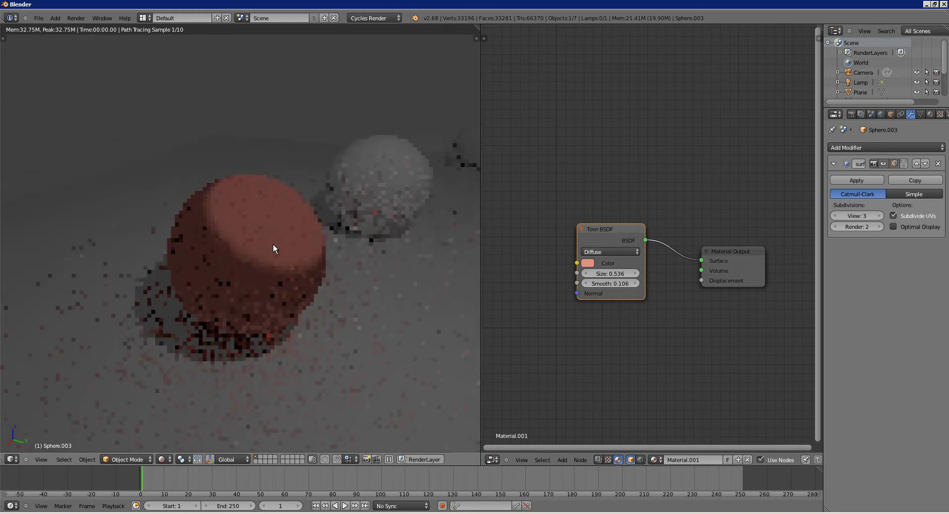
drag(597, 238, 587, 228)
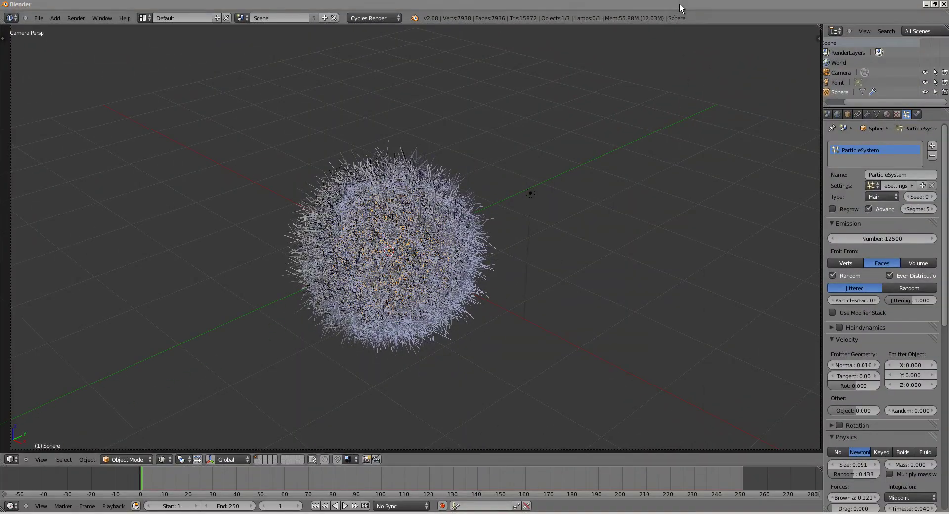
Step: Set the render feature set to Supported and preview the hair-covered sphere in rendered shading
click(679, 5)
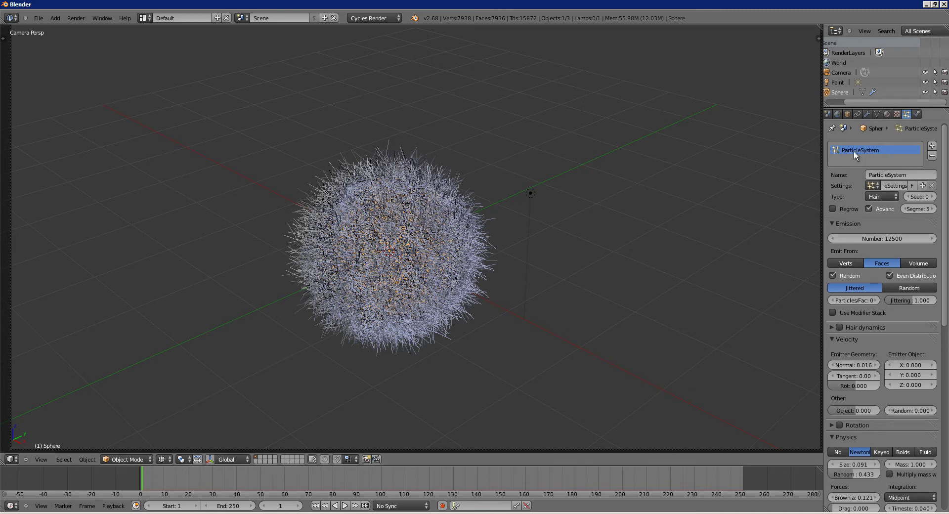
click(876, 193)
click(843, 113)
click(885, 192)
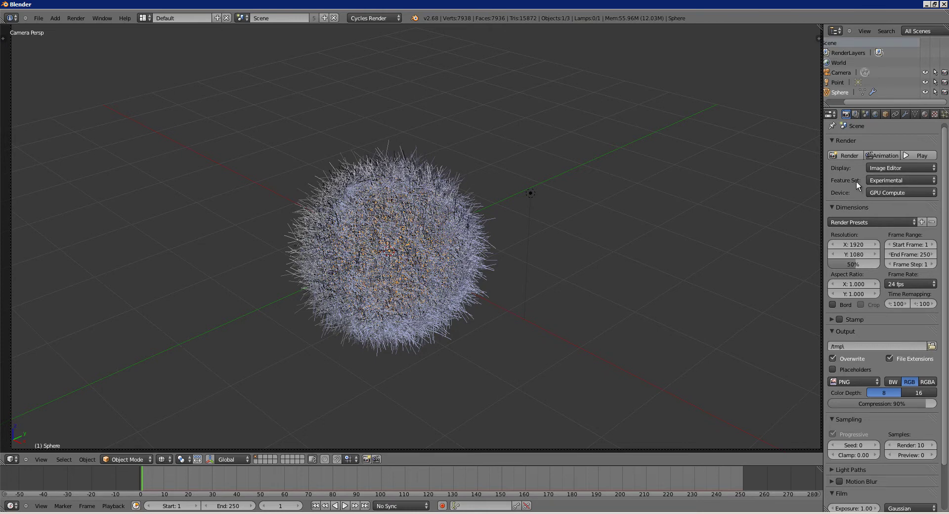
click(885, 180)
click(882, 170)
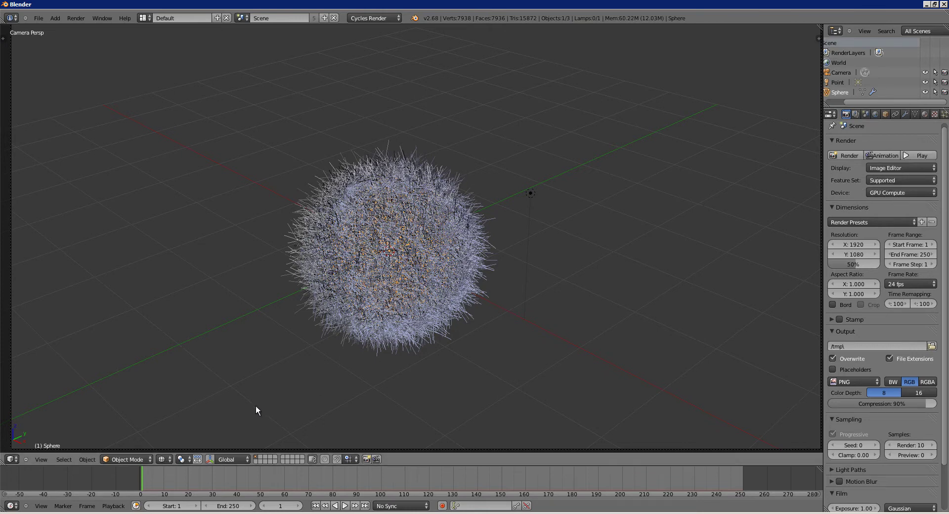
click(162, 459)
click(176, 395)
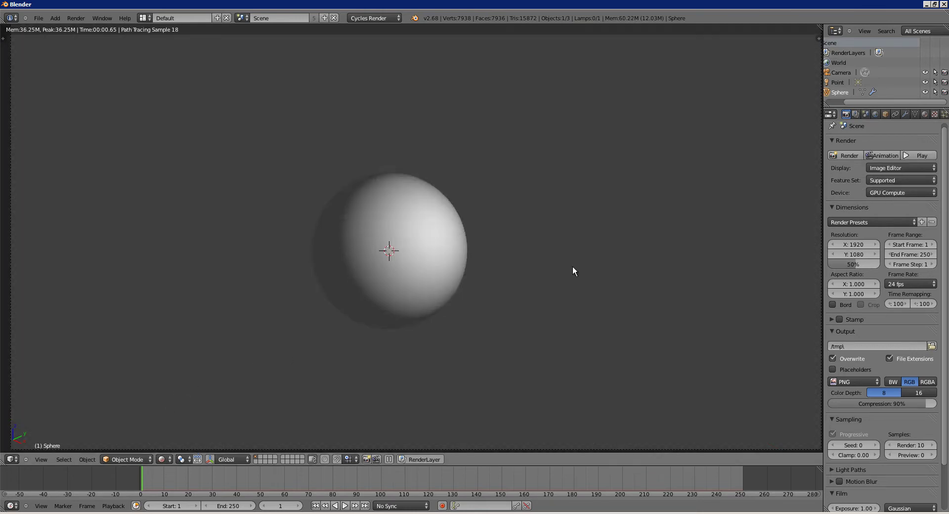
Step: Set the feature set to Experimental, preview the hair sphere in rendered shading, and return to wireframe display
key(shift+z)
click(899, 180)
click(886, 159)
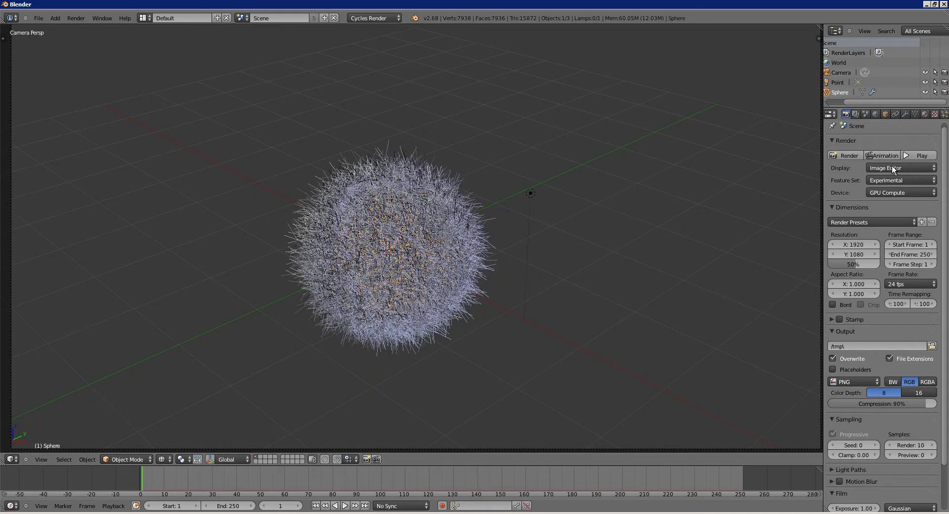
click(161, 460)
click(180, 395)
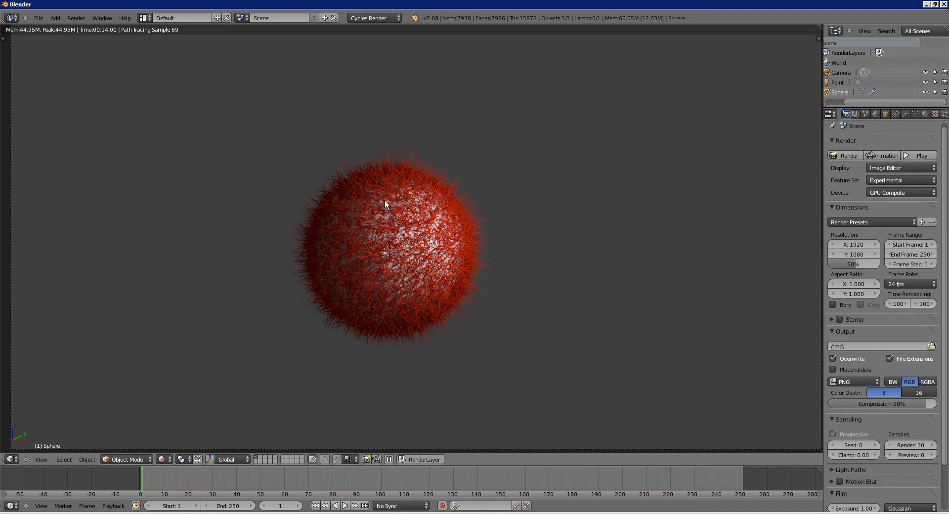
key(shift+z)
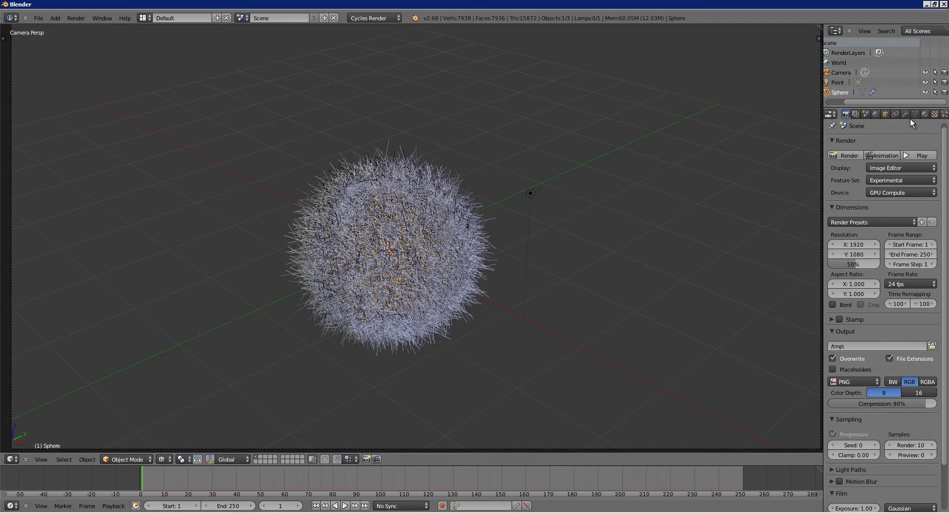
Step: Review the sphere's hair particle settings and its material slots
scroll(924, 114, down, 3)
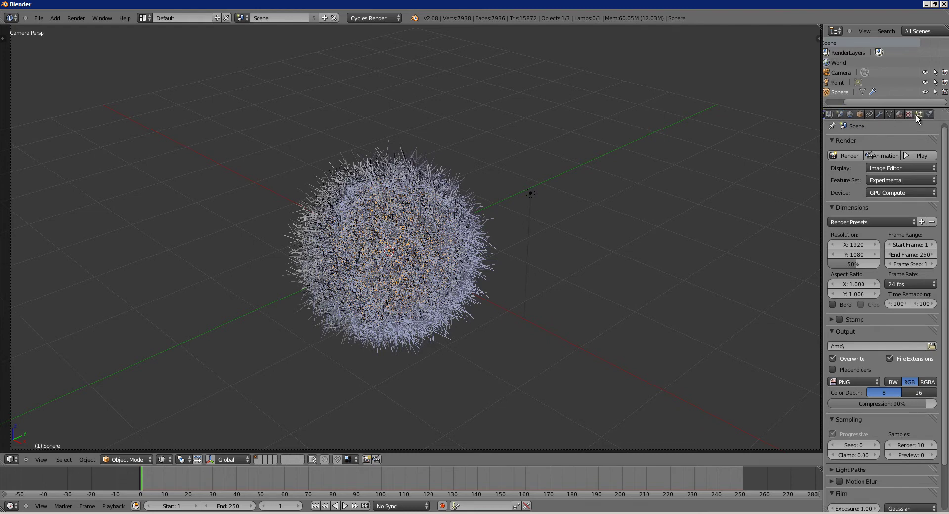
click(917, 114)
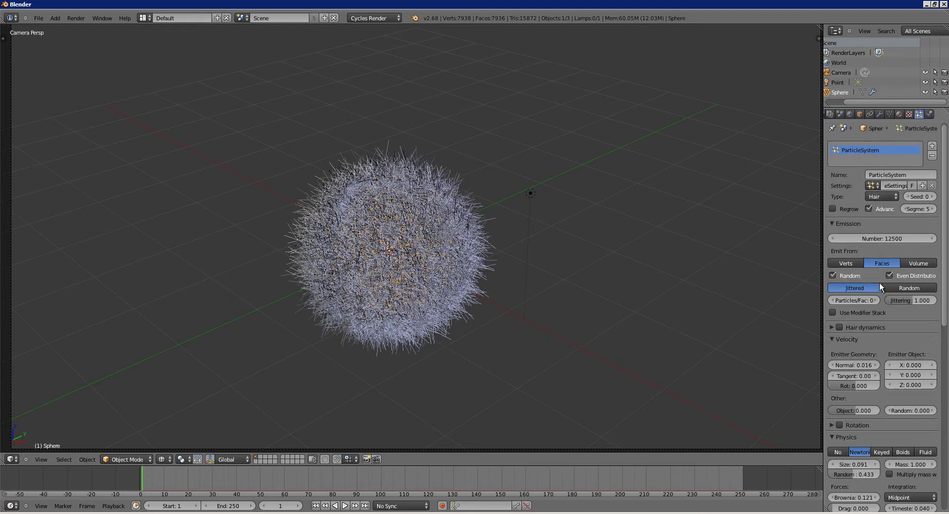
scroll(884, 282, down, 5)
scroll(885, 249, up, 5)
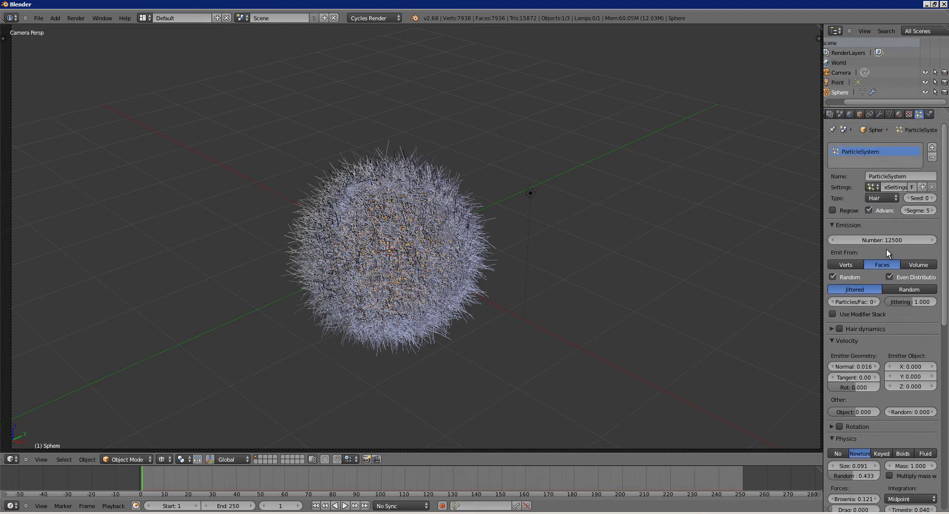
click(898, 114)
click(163, 459)
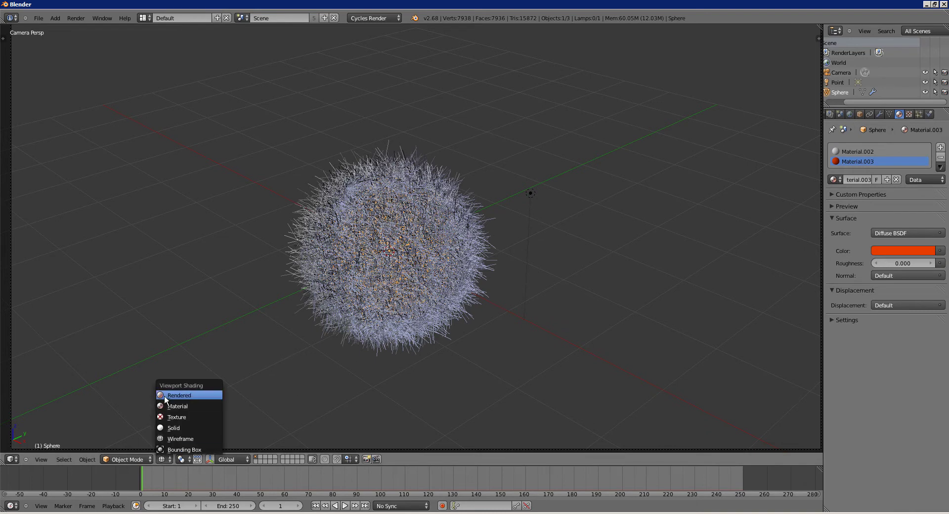
Step: Set the render device to CPU and preview the hair sphere in rendered shading
scroll(840, 113, up, 3)
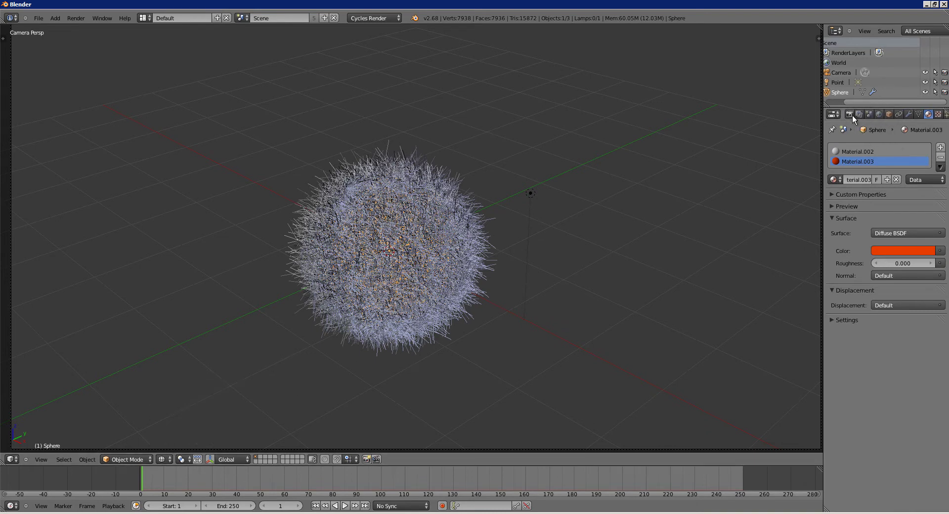
click(849, 114)
click(903, 182)
click(897, 179)
click(163, 459)
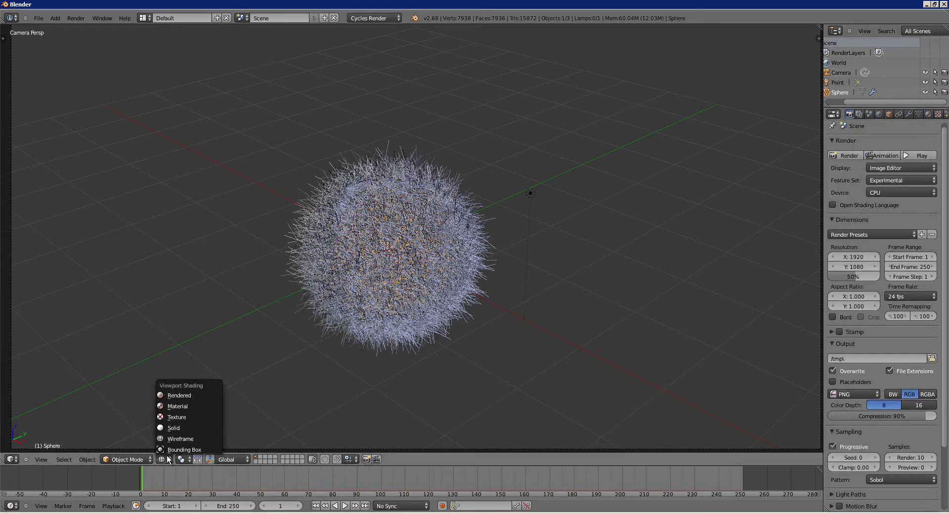
click(179, 395)
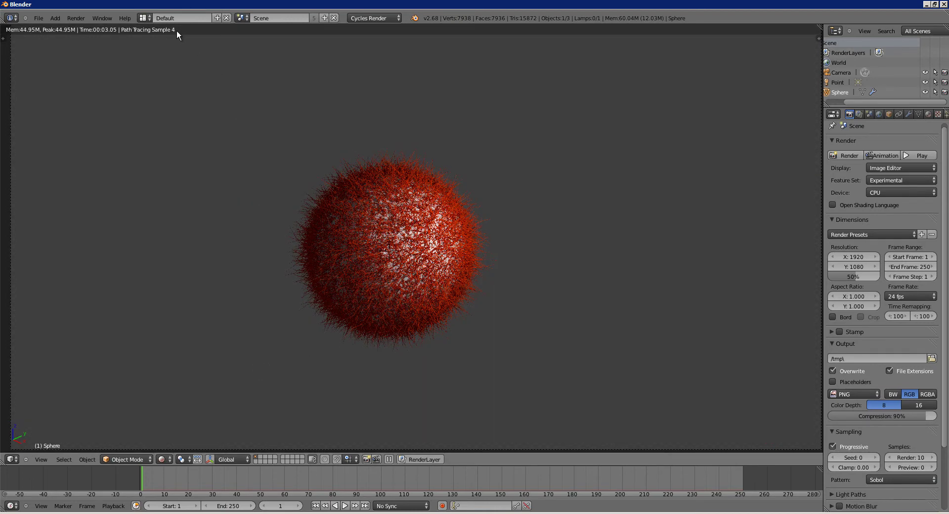
key(shift+z)
Step: Set the render device to GPU Compute, preview the hair sphere in rendered shading, and return to wireframe display
click(873, 194)
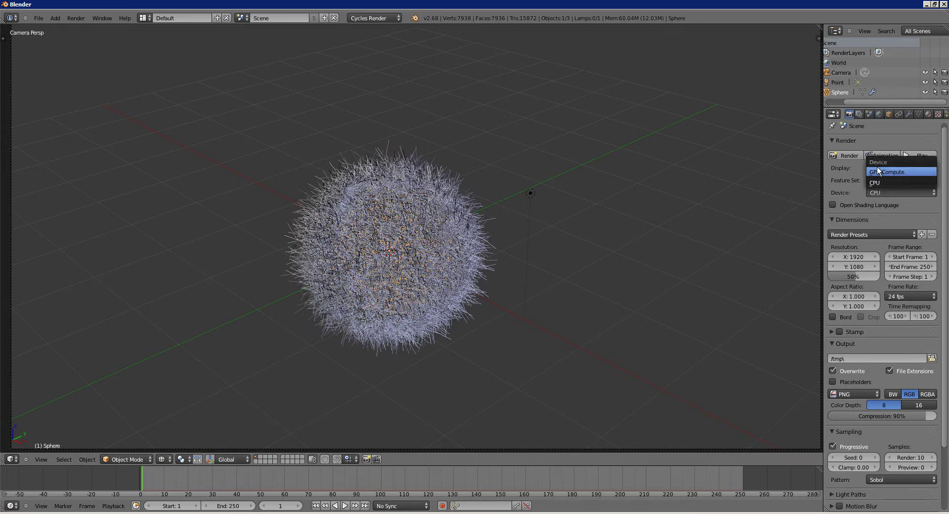
click(876, 167)
click(167, 460)
click(178, 392)
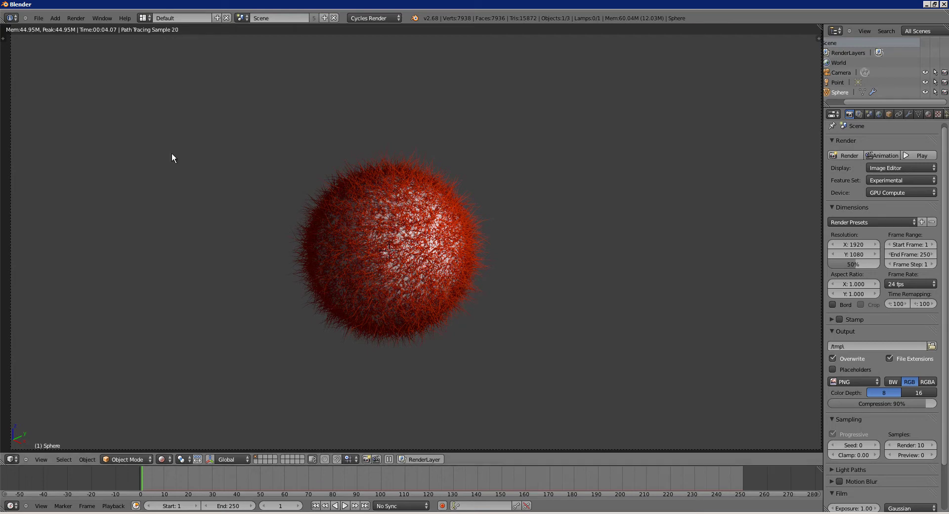
key(shift+z)
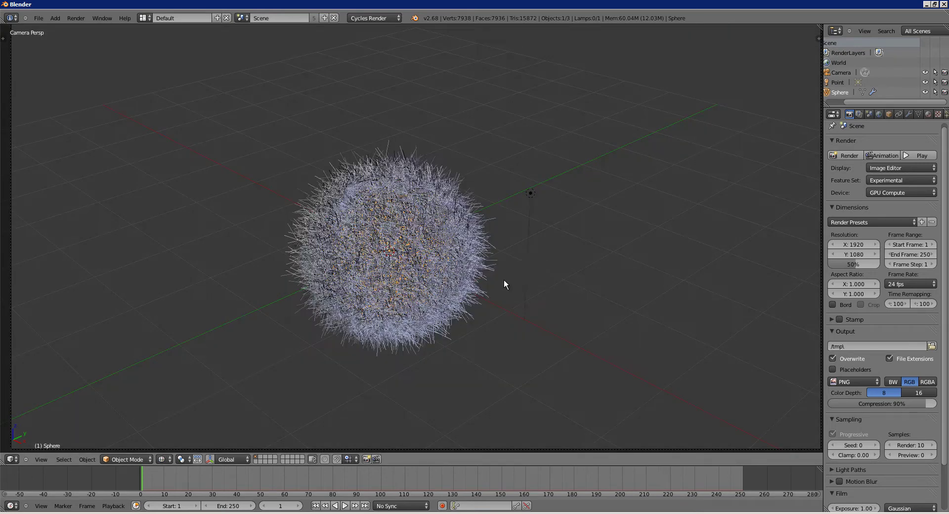
scroll(484, 263, down, 3)
scroll(444, 264, up, 1)
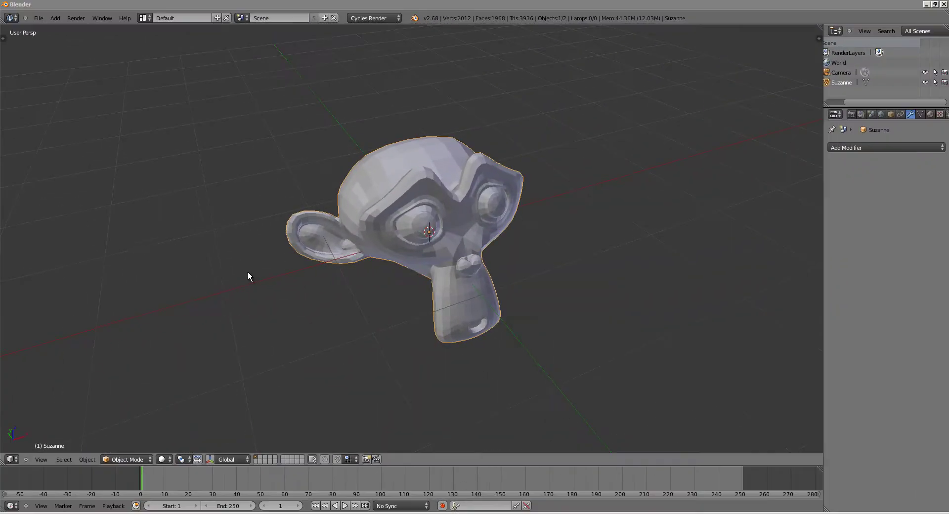
Step: Enter Edit Mode on Suzanne and select a two-by-two block of adjoining faces on top of the head
middle_drag(265, 275, 440, 262)
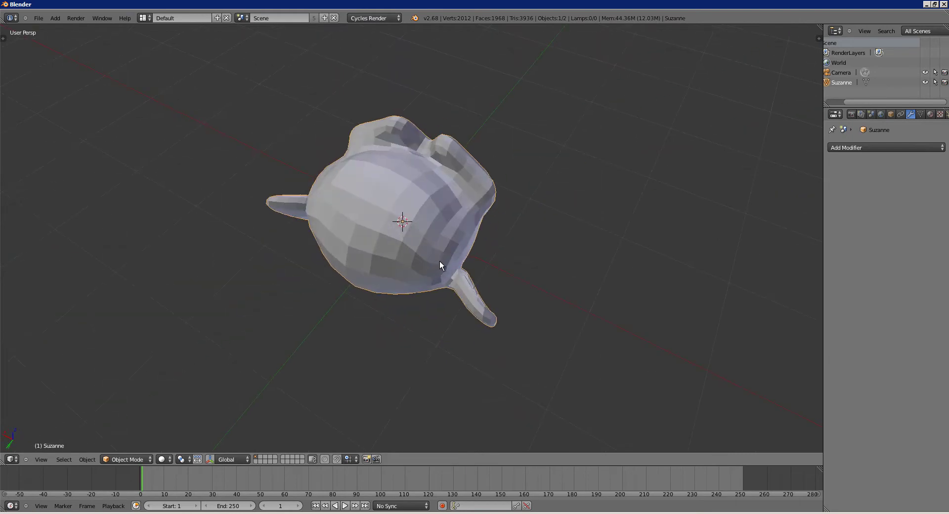
key(Tab)
scroll(396, 211, up, 3)
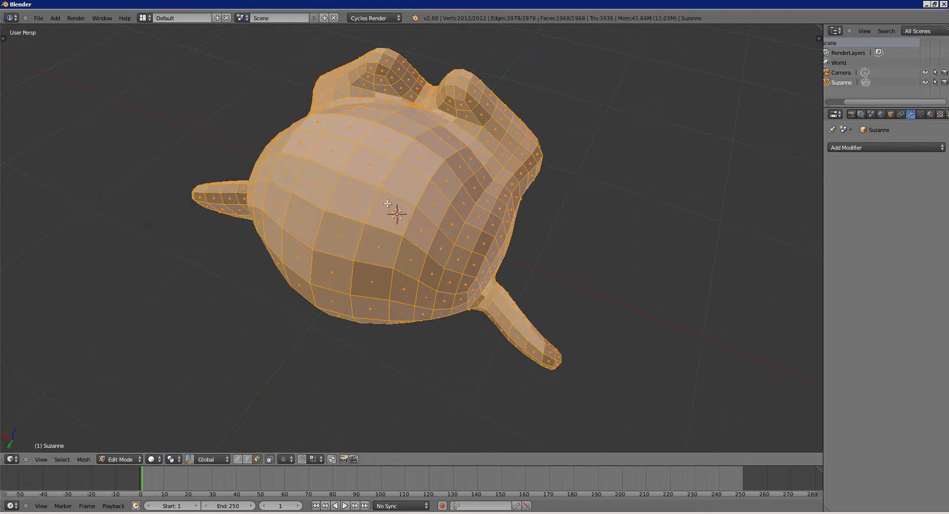
key(a)
scroll(387, 206, up, 1)
right_click(393, 171)
shift+right_click(375, 193)
shift+right_click(406, 202)
shift+right_click(414, 183)
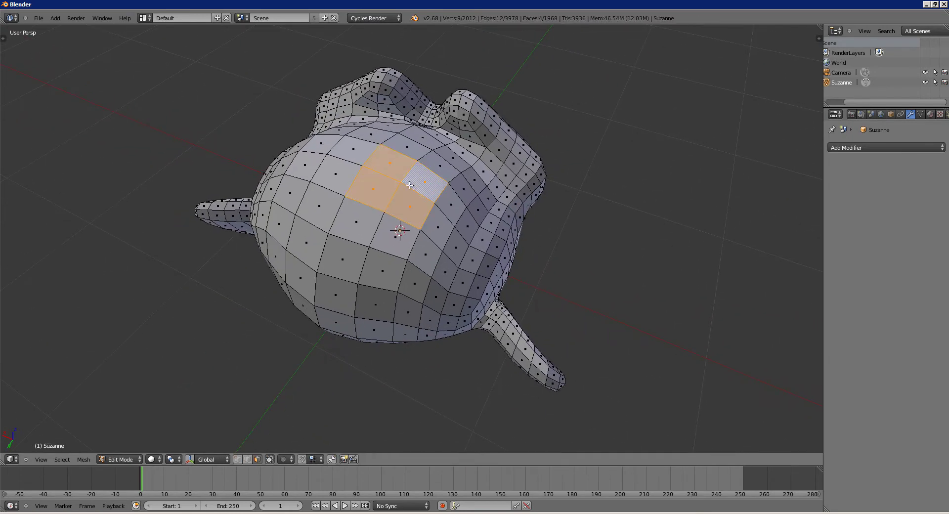
Step: Try Dissolve Vertices on the four selected head faces, inspect the mesh, and undo the dissolve
middle_drag(411, 184, 377, 213)
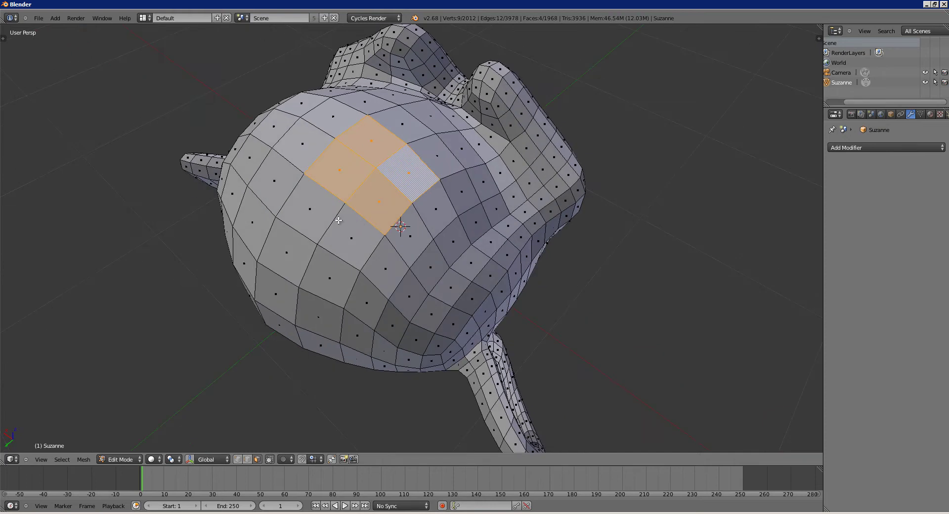
key(x)
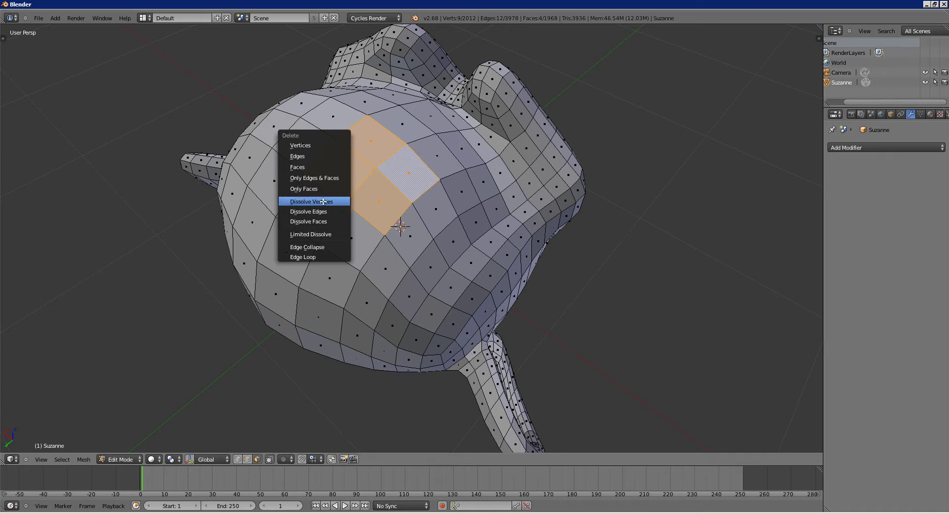
click(322, 202)
middle_drag(328, 190, 377, 195)
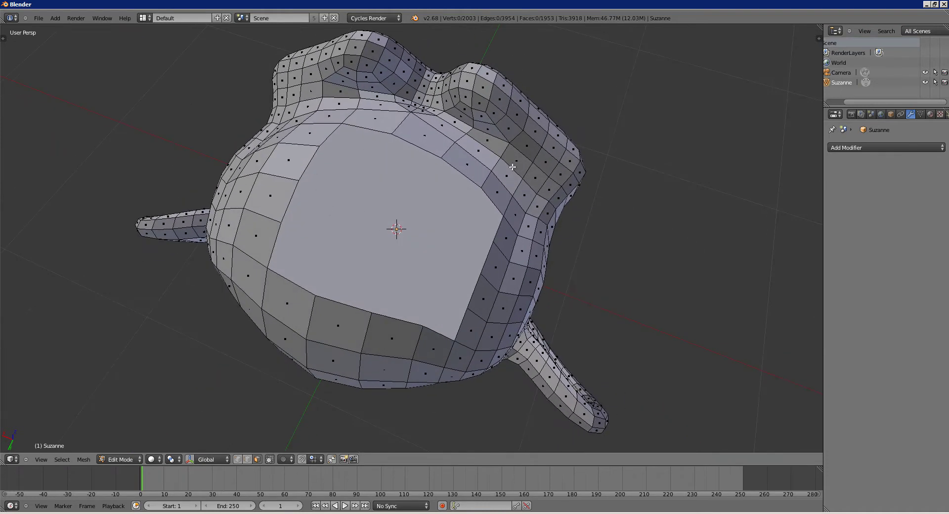
middle_drag(314, 257, 317, 237)
middle_drag(391, 228, 354, 184)
key(ctrl+z)
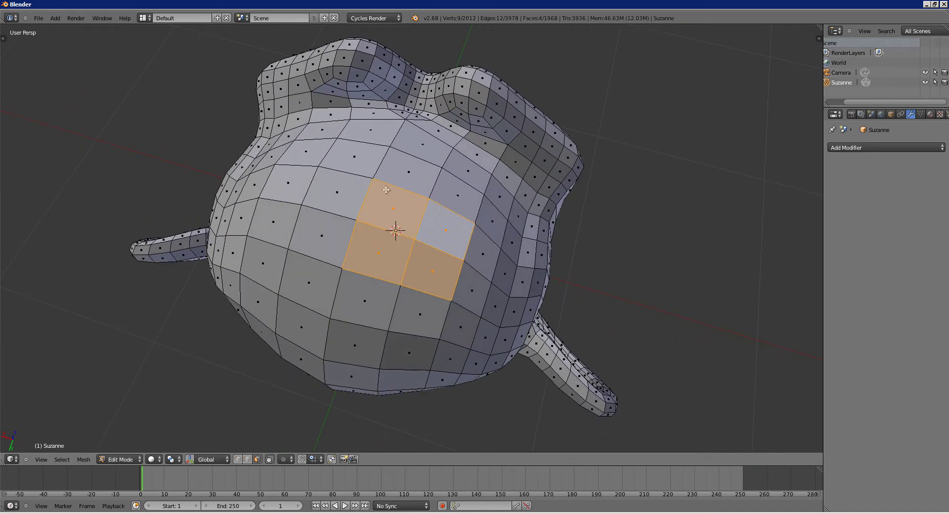
Step: Switch Suzanne's mesh selection to vertex mode, keeping the block of head faces selected
key(ctrl+Tab)
click(365, 169)
middle_drag(374, 180, 373, 190)
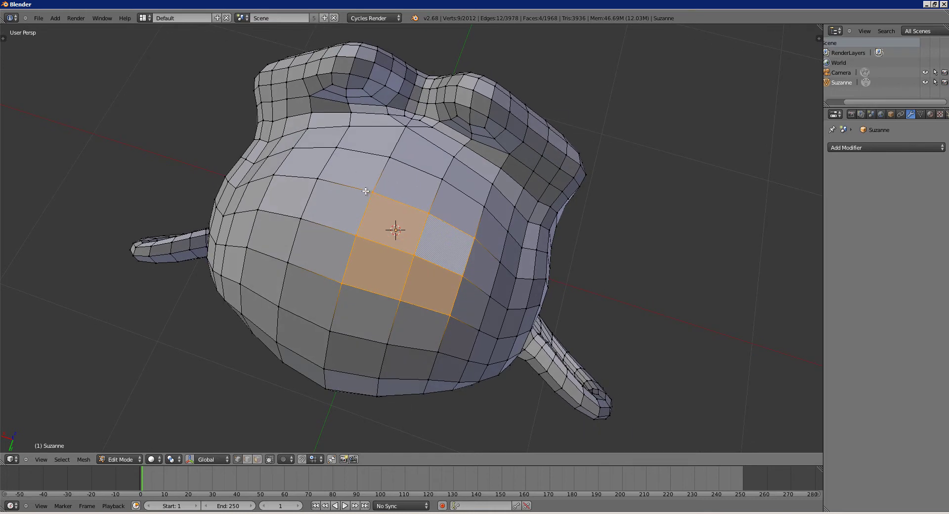
Step: Try Dissolve Vertices on the selected block of head faces in vertex mode, and undo the dissolve
mouse_move(367, 191)
middle_down()
mouse_move(339, 211)
mouse_move(354, 192)
mouse_move(392, 192)
mouse_move(397, 202)
mouse_move(361, 204)
middle_up()
key(x)
click(339, 211)
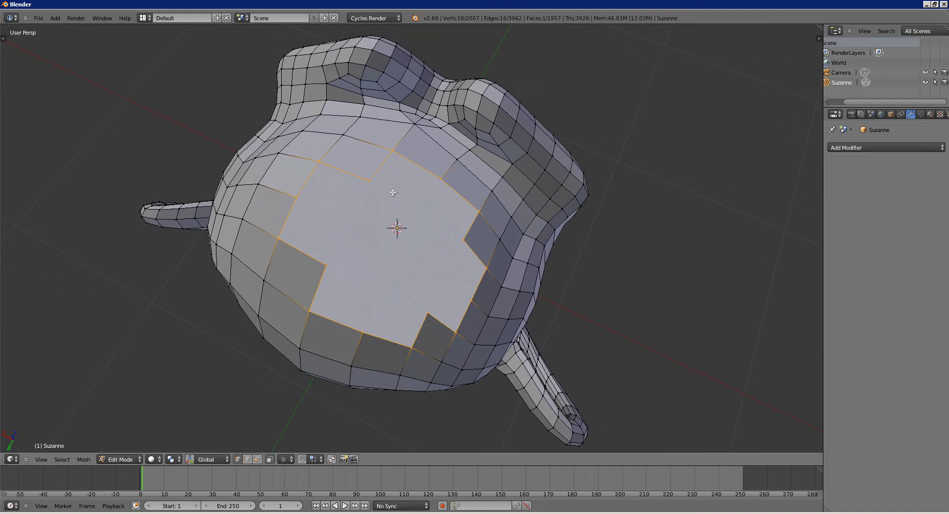
key(ctrl+z)
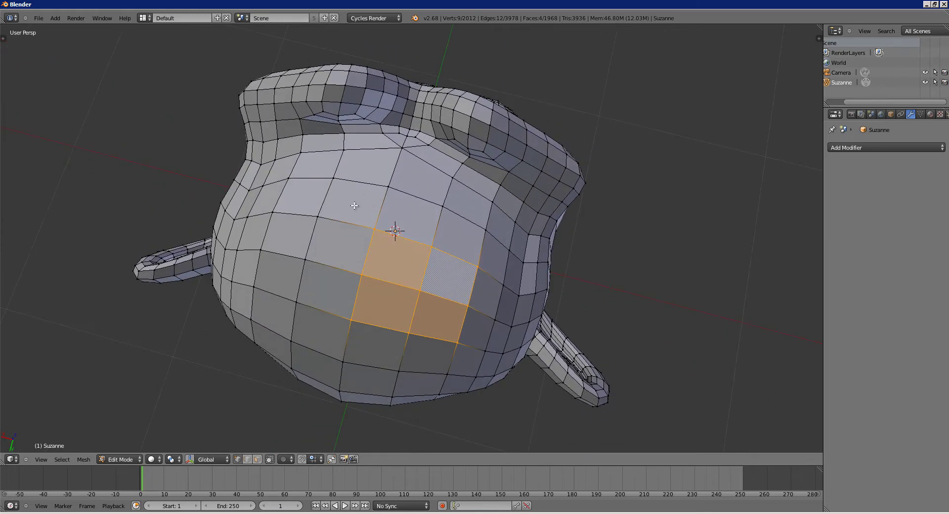
Step: Switch to edge selection mode and dissolve the selected two-by-two block on Suzanne's head into a single face
key(ctrl+Tab)
click(347, 211)
scroll(353, 205, up, 2)
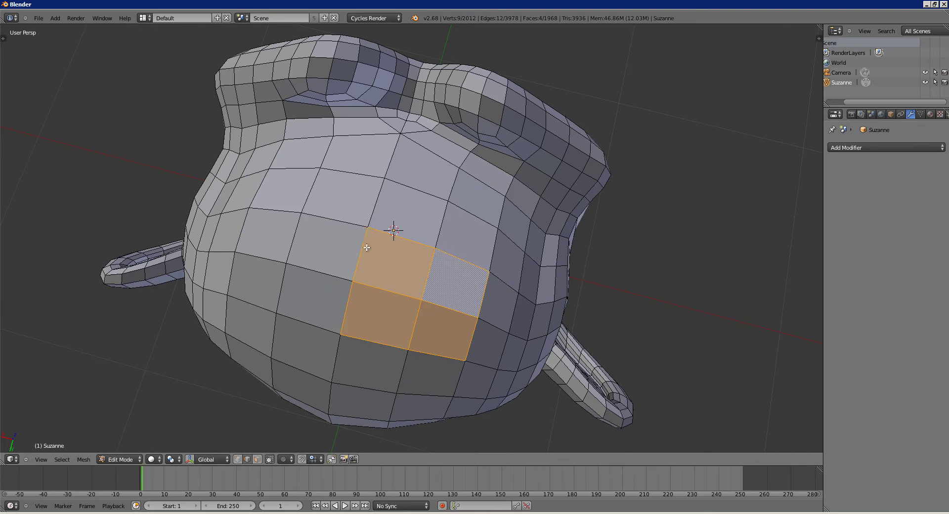
middle_drag(368, 228, 333, 203)
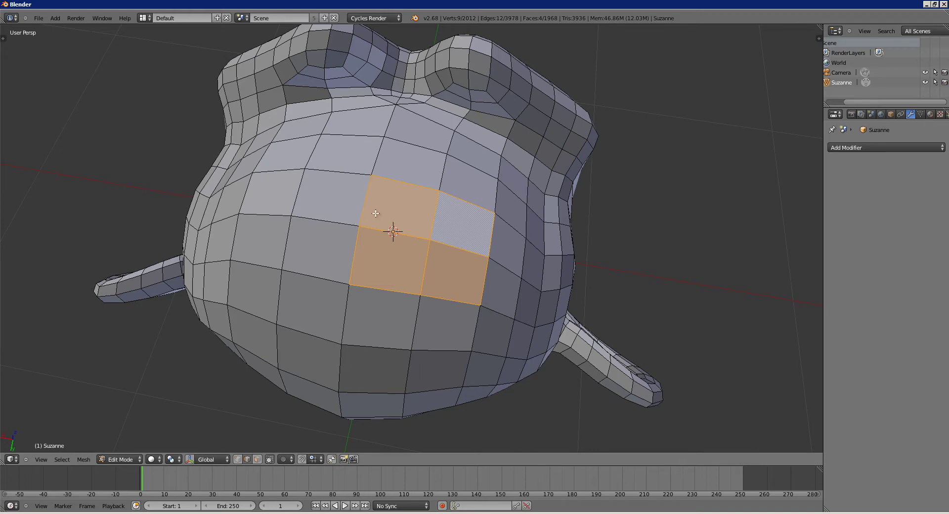
middle_drag(397, 222, 371, 148)
key(x)
click(366, 235)
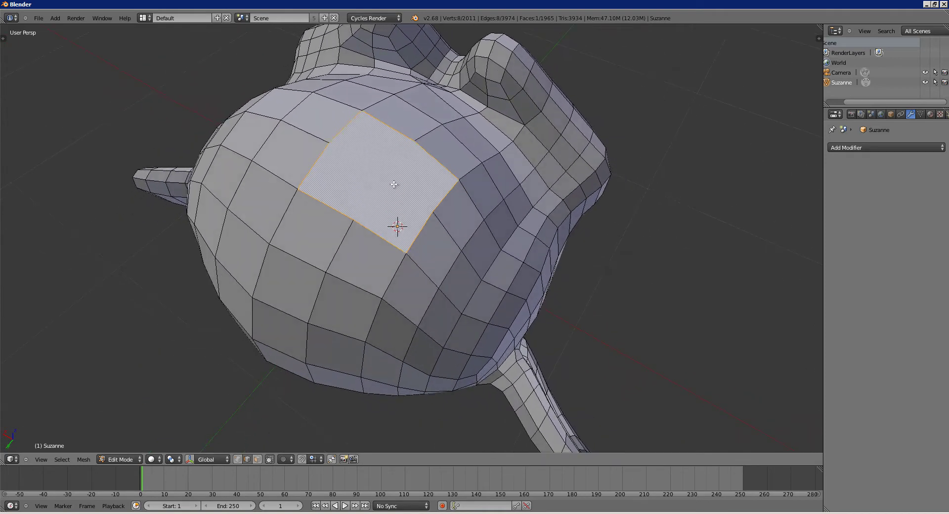
Step: Inset the merged face on Suzanne's head to create a thin border around it
middle_drag(464, 194, 457, 192)
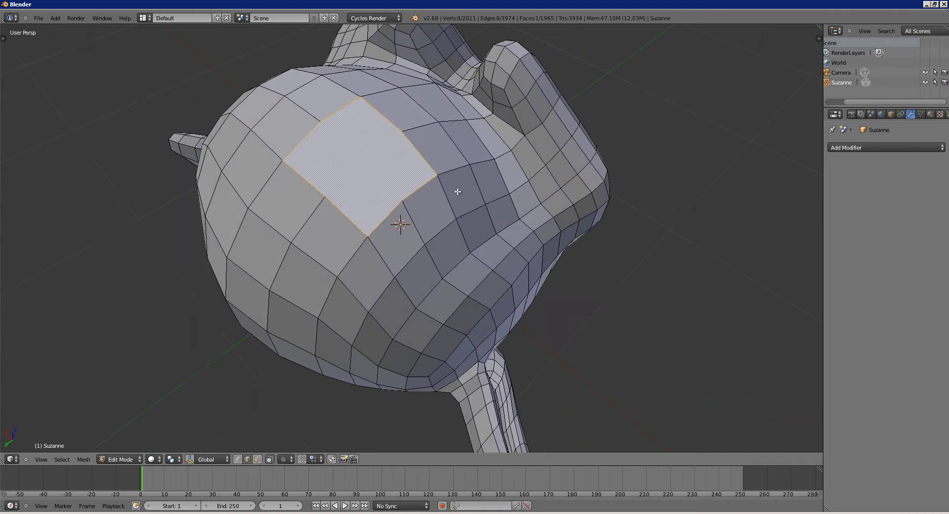
key(i)
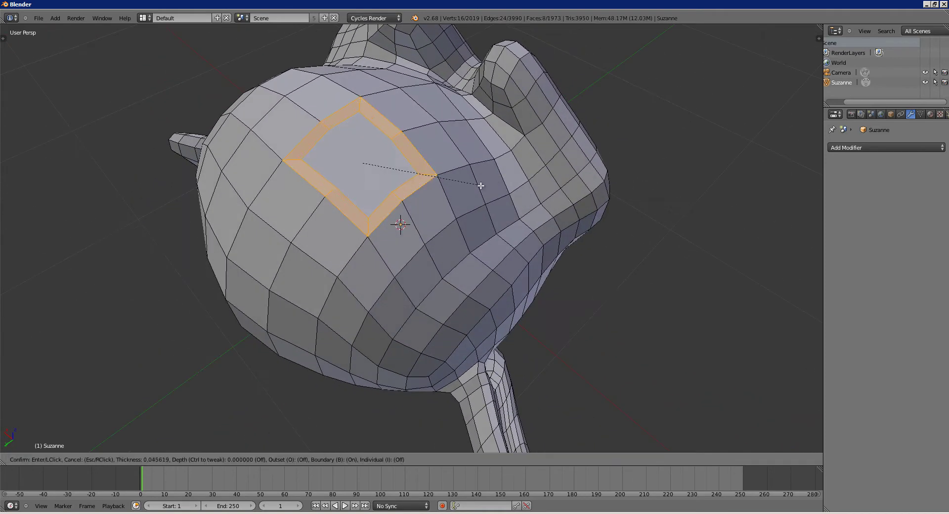
click(487, 185)
Step: Switch to face selection, select the inner face of the inset, and extrude it about 0.07 into the head
middle_drag(487, 185, 445, 180)
key(ctrl+Tab)
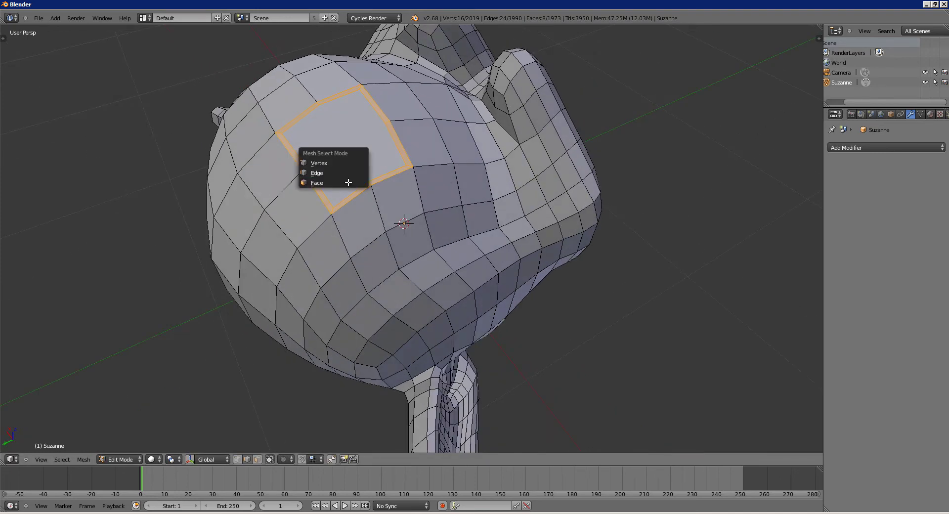
click(349, 183)
right_drag(335, 158, 377, 156)
right_click(378, 156)
key(e)
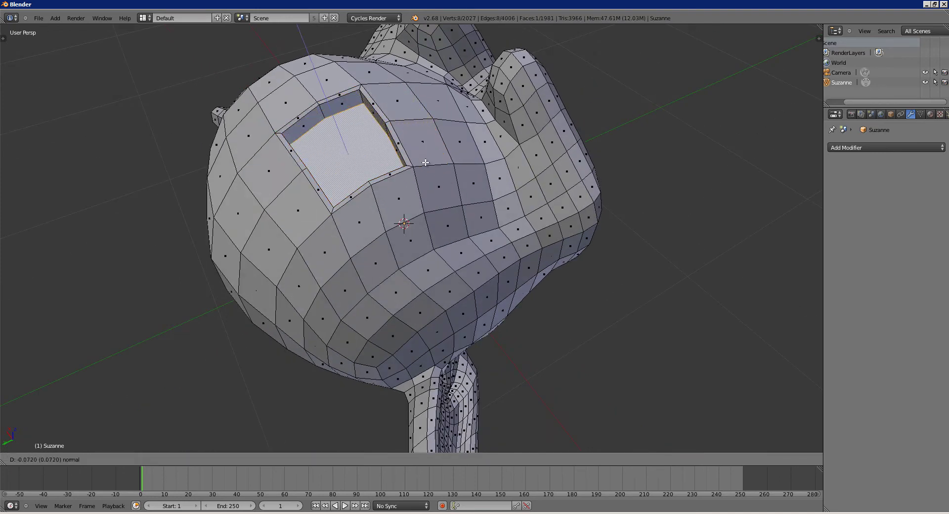
click(429, 163)
Step: Return to Object Mode, add a level 3 subdivision surface to Suzanne, and inspect the smoothed recess in the head
key(Tab)
middle_drag(436, 171, 417, 158)
scroll(390, 162, down, 3)
key(ctrl+3)
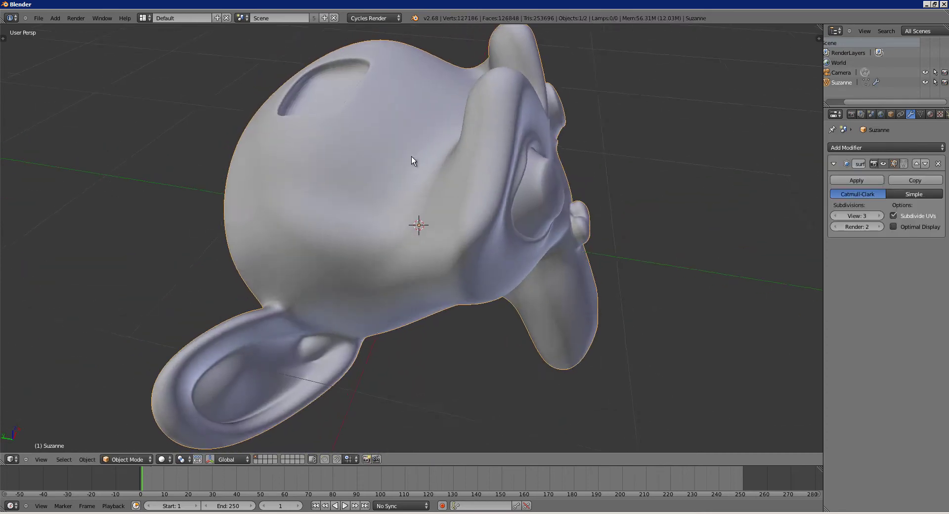
scroll(374, 182, down, 4)
middle_drag(374, 182, 436, 177)
scroll(368, 154, up, 4)
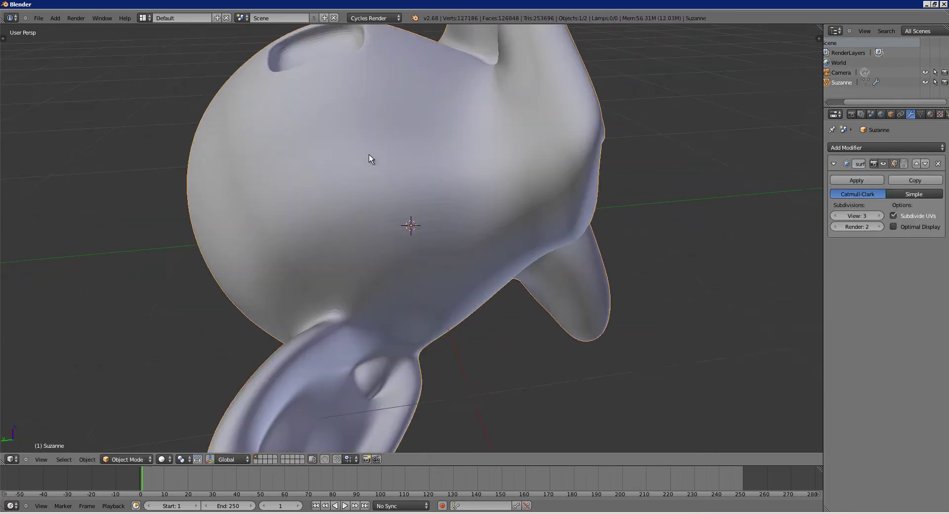
middle_drag(369, 154, 356, 139)
scroll(345, 156, up, 2)
scroll(344, 155, down, 5)
middle_drag(307, 204, 402, 199)
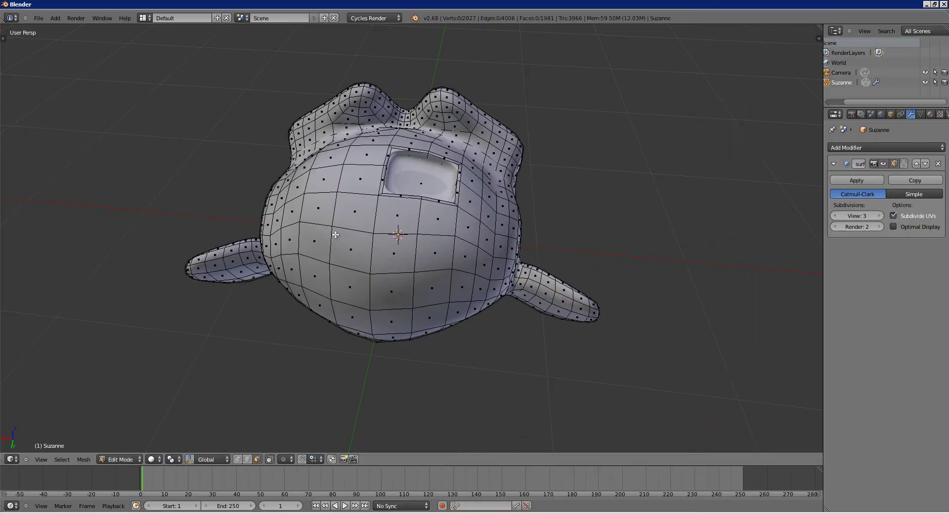
Step: Switch Suzanne's mesh selection to vertex mode and select two distant vertices diagonally across the back of the head
key(ctrl+Tab)
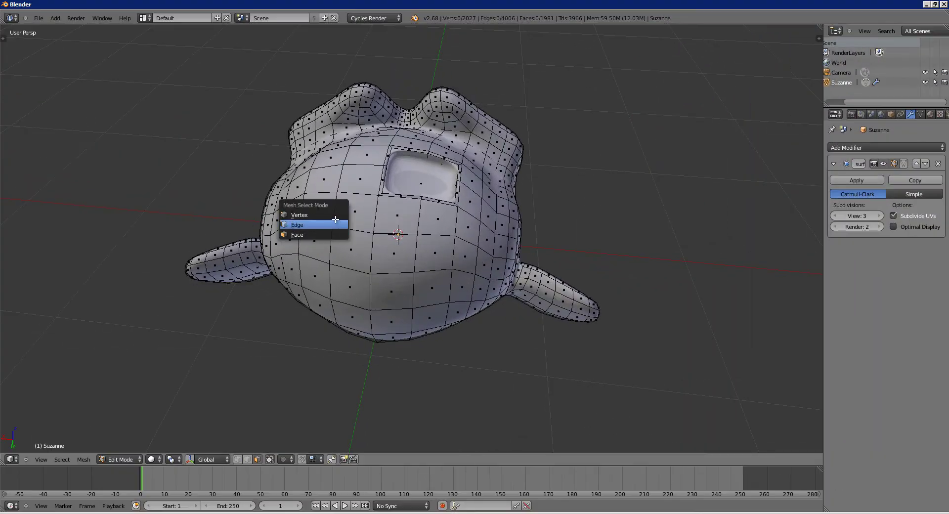
click(335, 212)
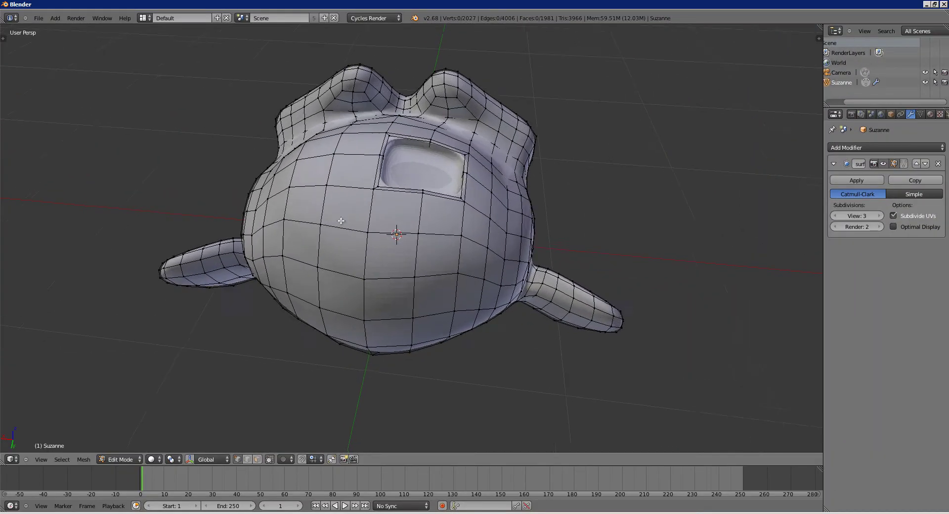
right_click(323, 177)
mouse_move(334, 193)
middle_down()
mouse_move(320, 200)
mouse_move(336, 207)
middle_up()
shift+right_click(430, 296)
middle_drag(434, 291, 425, 286)
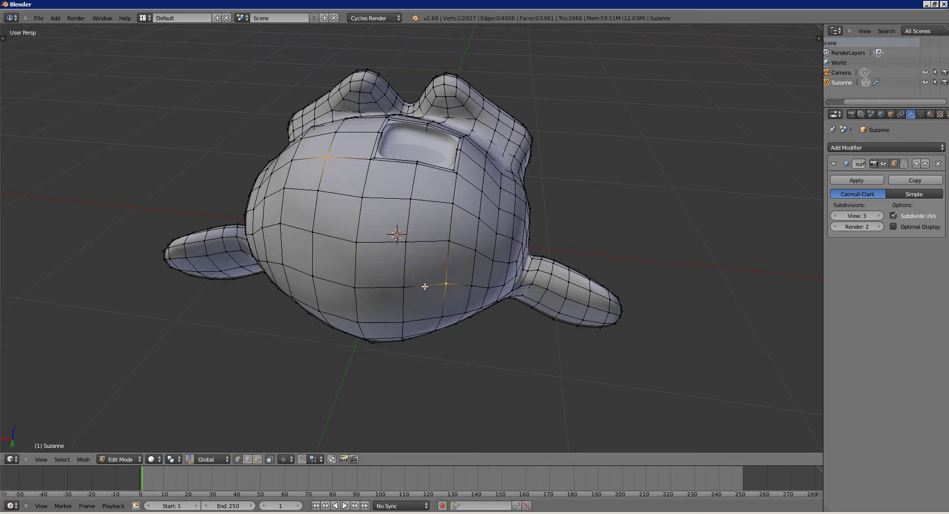
Step: Look through the mesh specials and mesh tools for a command that connects the two selected vertices
key(w)
middle_drag(365, 228, 357, 168)
key(t)
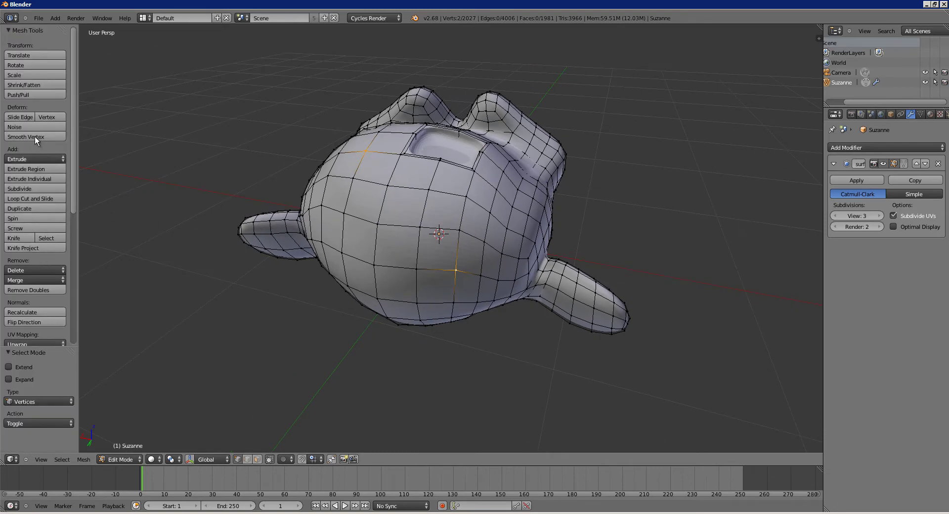
mouse_move(31, 247)
middle_down()
mouse_move(35, 259)
mouse_move(38, 189)
mouse_move(39, 252)
middle_up()
scroll(42, 173, up, 3)
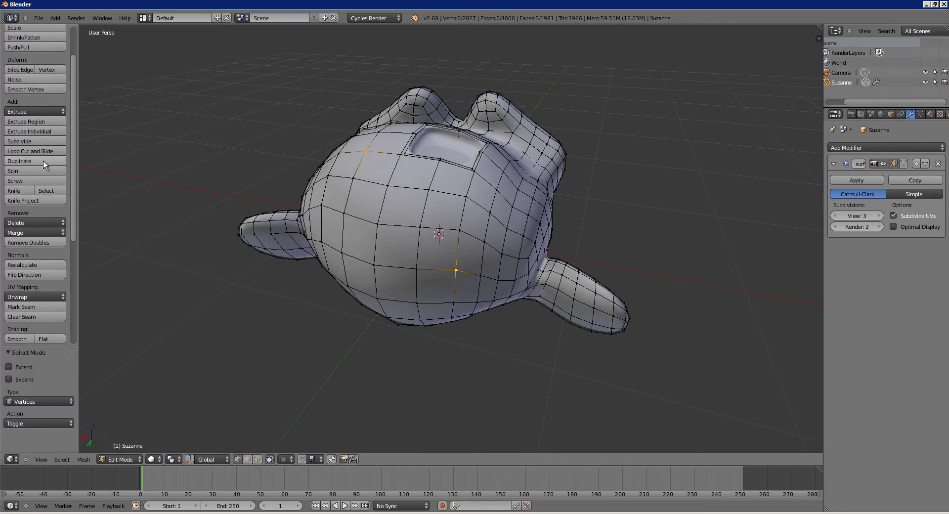
middle_drag(40, 161, 35, 207)
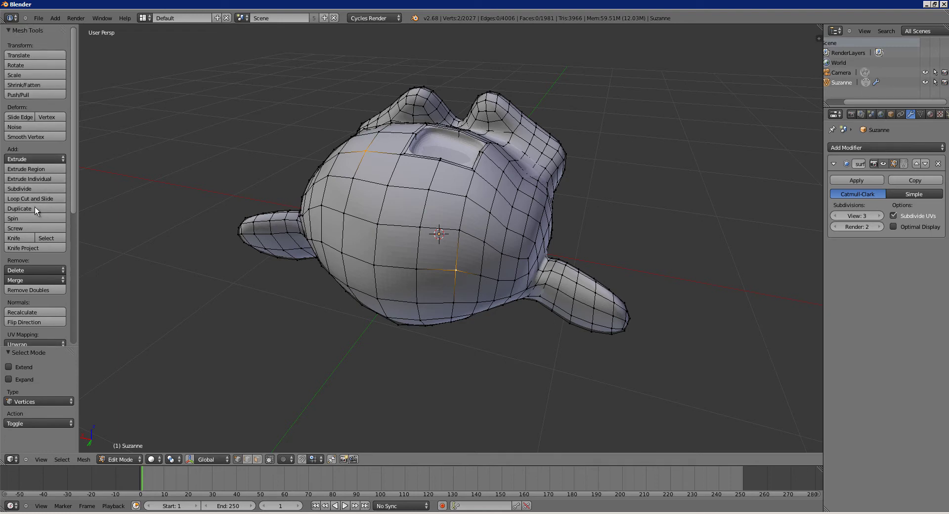
middle_drag(189, 237, 247, 236)
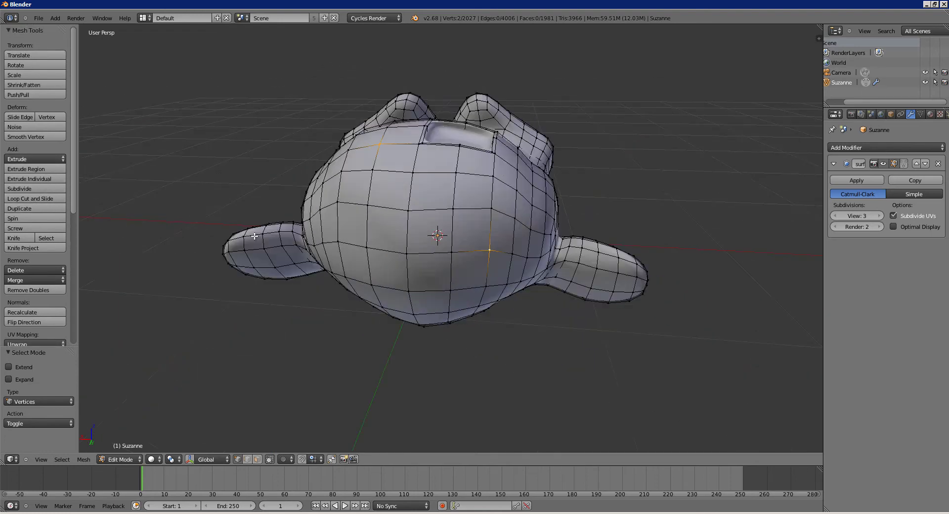
Step: Find and try Vertex Connect on the two selected vertices, inspect the new edges, and undo the connection
key(space)
text(Grid Fill)
text(vertex conne)
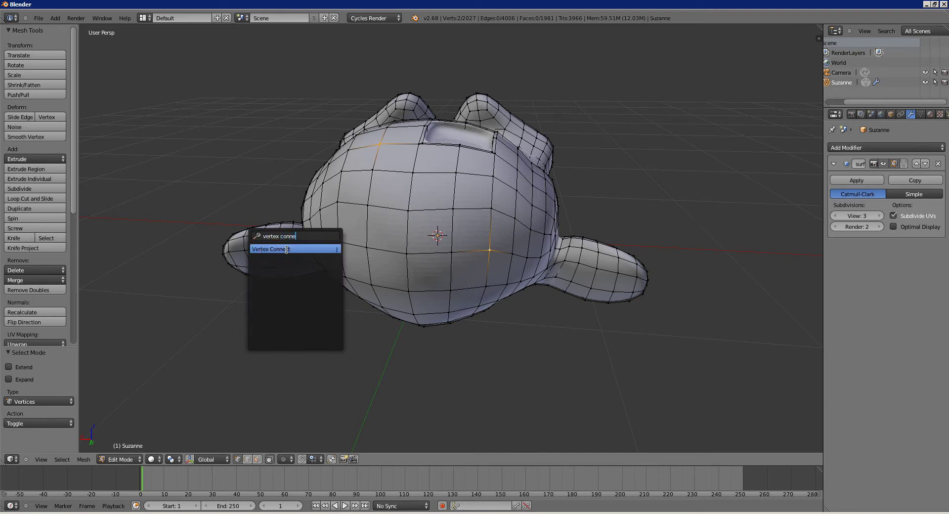
click(335, 249)
middle_drag(570, 210, 385, 192)
scroll(385, 193, up, 2)
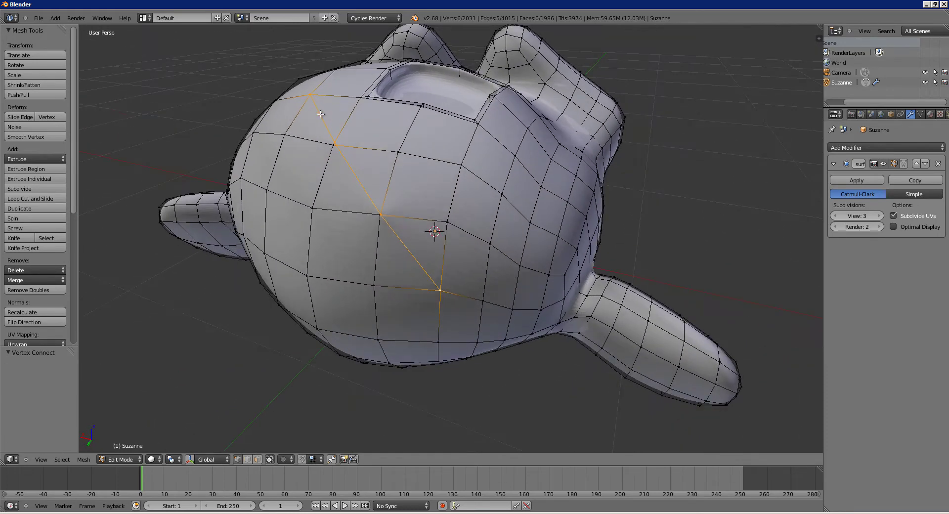
middle_drag(416, 248, 389, 203)
key(ctrl+z)
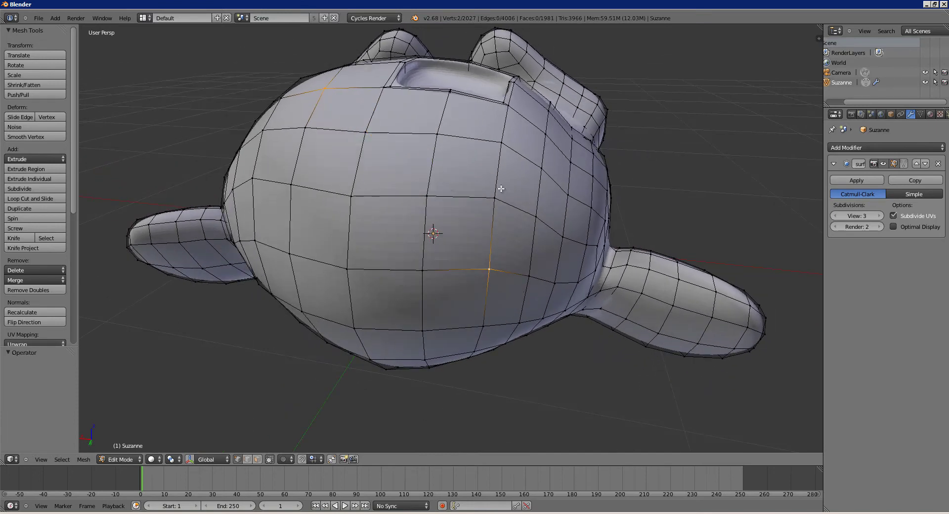
Step: Select another pair of distant vertices across the back of the head and try joining them with Vertex Connect
right_click(499, 193)
shift+right_click(310, 126)
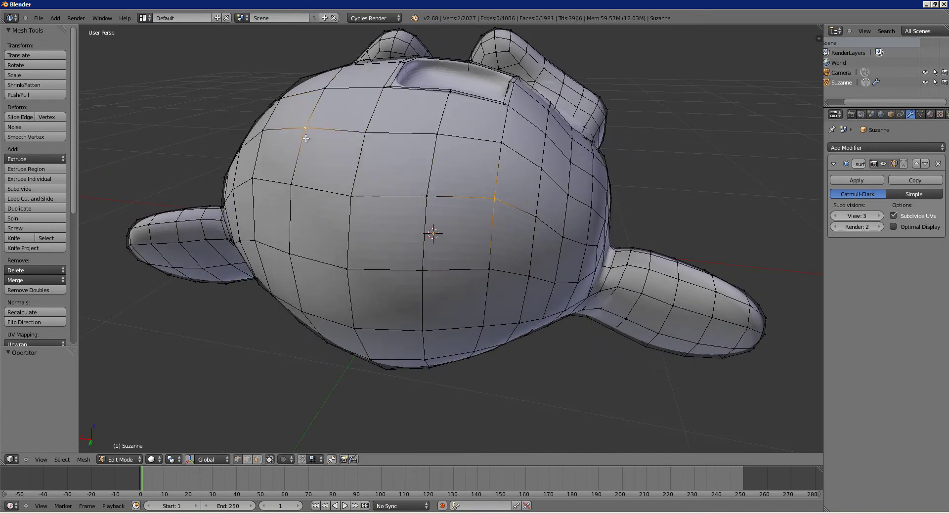
middle_drag(305, 140, 286, 164)
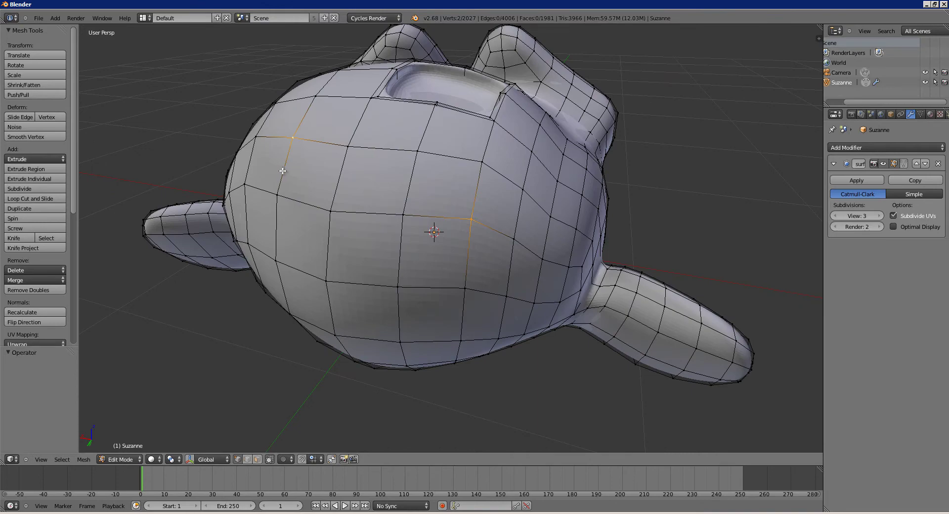
key(j)
middle_drag(280, 173, 326, 169)
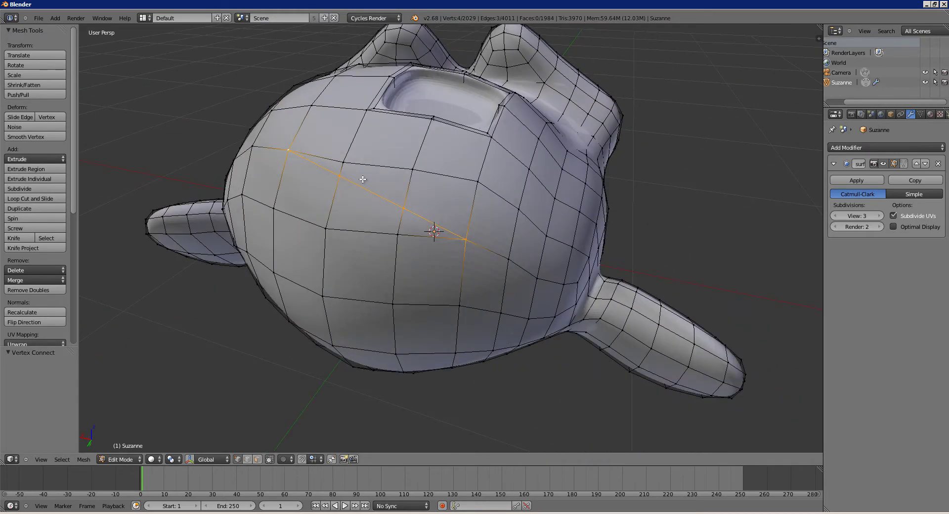
Step: Delete a block of faces four wide and three high from the back of Suzanne's head
middle_drag(378, 205, 507, 232)
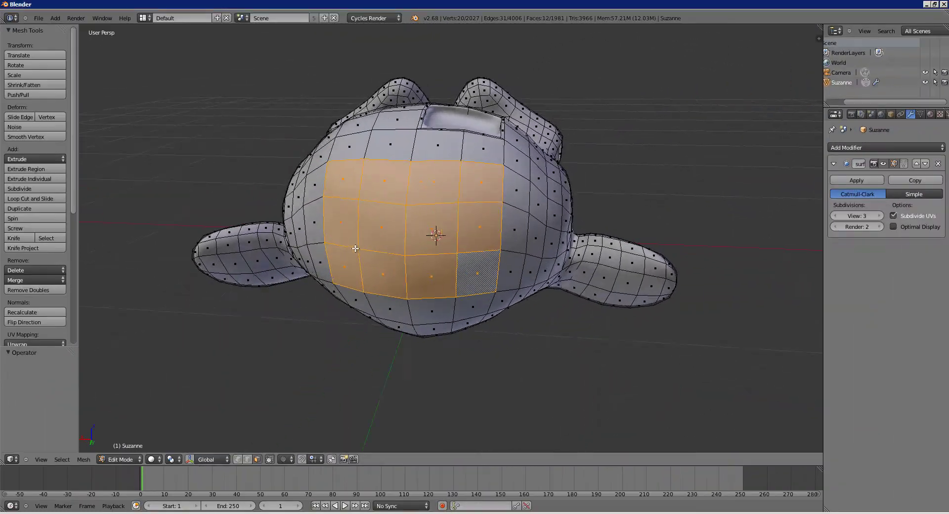
middle_drag(462, 275, 438, 253)
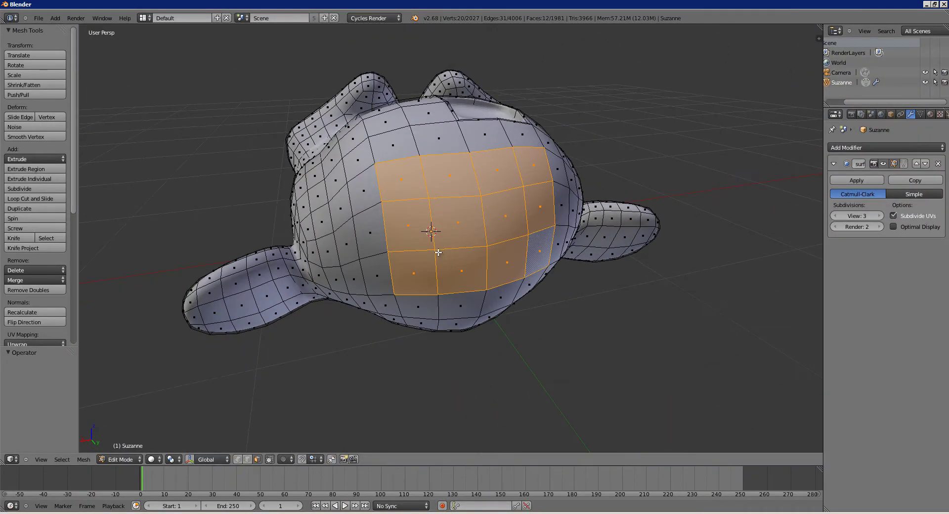
key(x)
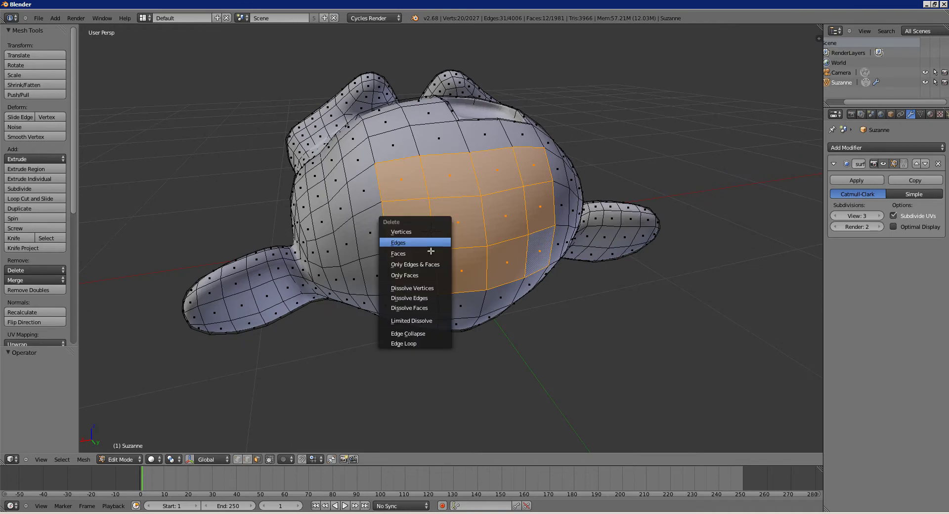
click(404, 254)
middle_drag(404, 253, 406, 241)
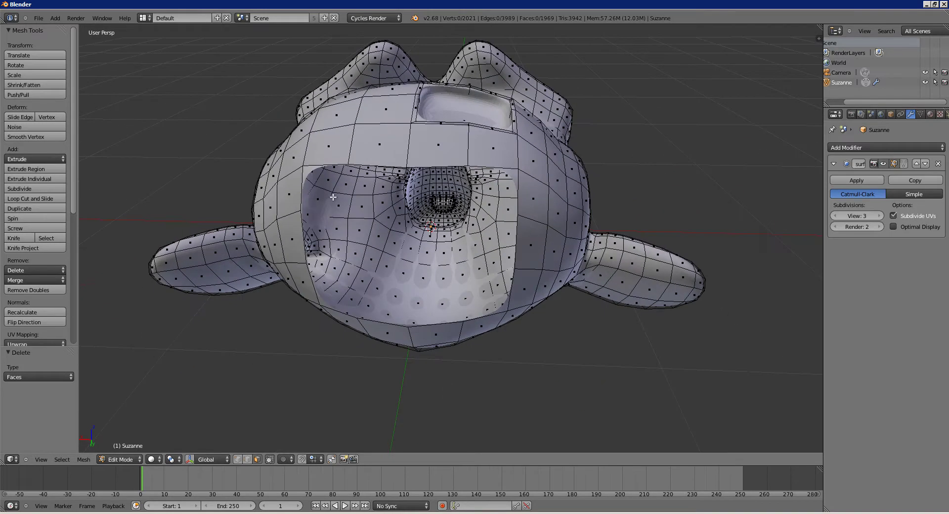
Step: Inspect the opening in the back of the head and switch the mesh selection to vertex mode
middle_drag(333, 197, 451, 159)
scroll(437, 235, down, 4)
scroll(435, 215, up, 4)
middle_drag(474, 213, 361, 204)
scroll(391, 205, up, 2)
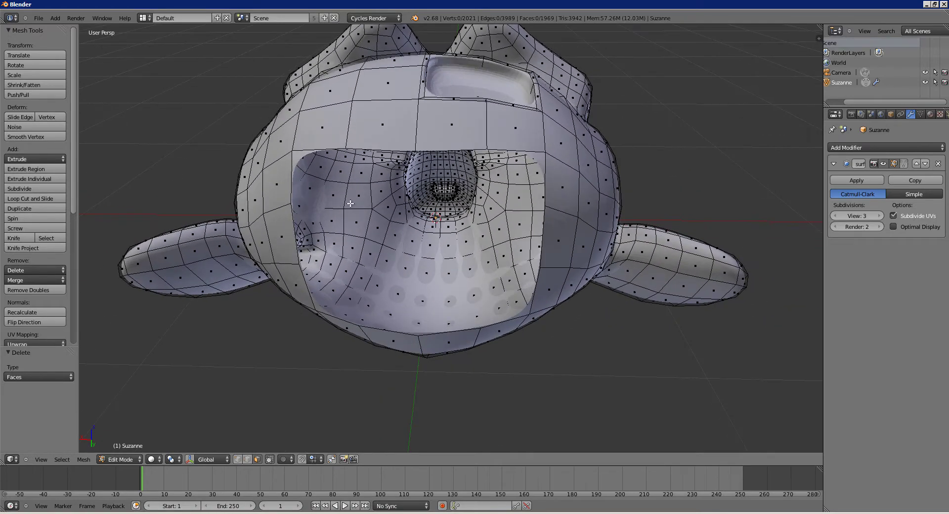
key(ctrl+Tab)
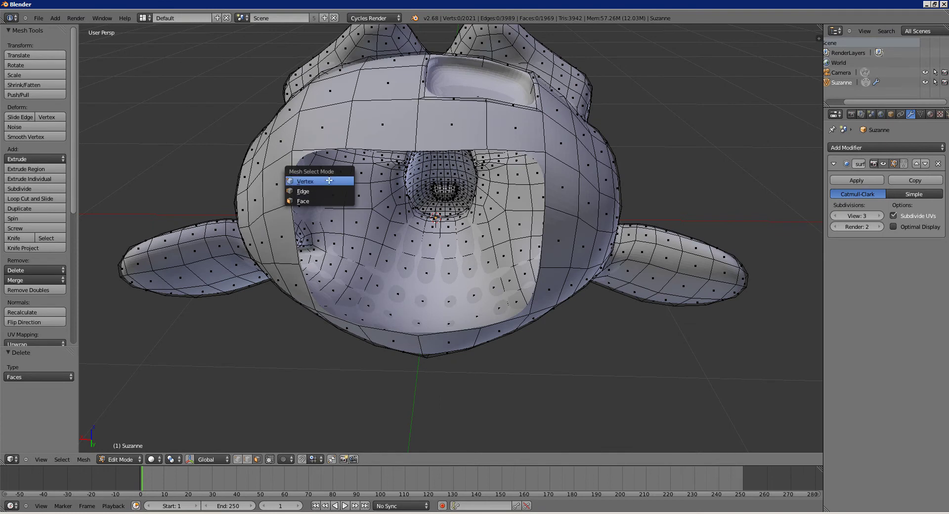
click(330, 176)
Step: Try filling the upper corner of the opening with a face from three rim vertices, and undo the fill
right_click(347, 152)
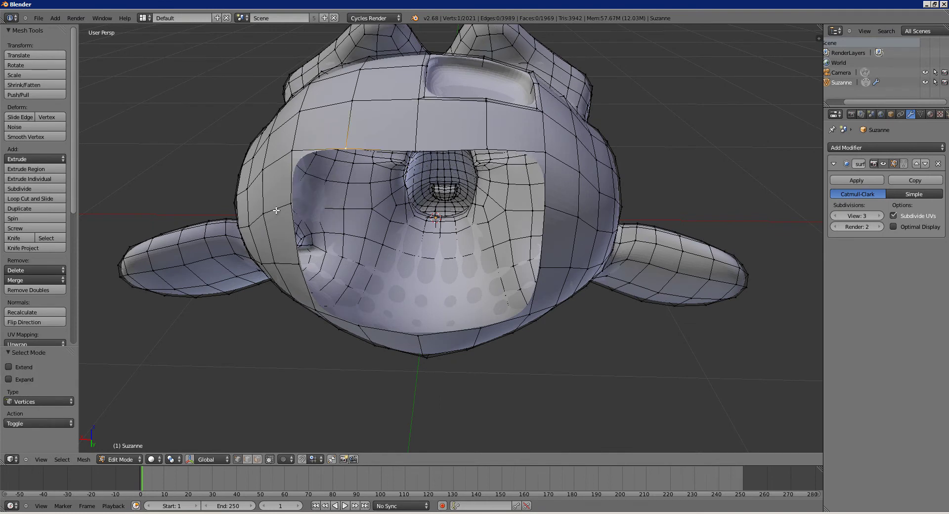
shift+right_click(291, 203)
shift+right_click(292, 150)
key(f)
key(ctrl+z)
Step: Extrude the rim vertex on the side of the opening about 0.2 units inward across the hole
right_click(284, 208)
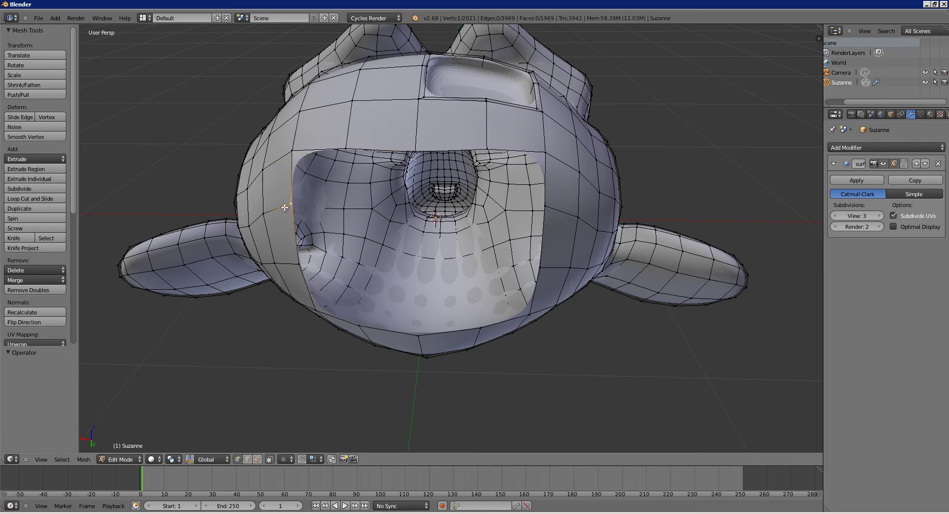
key(e)
click(360, 206)
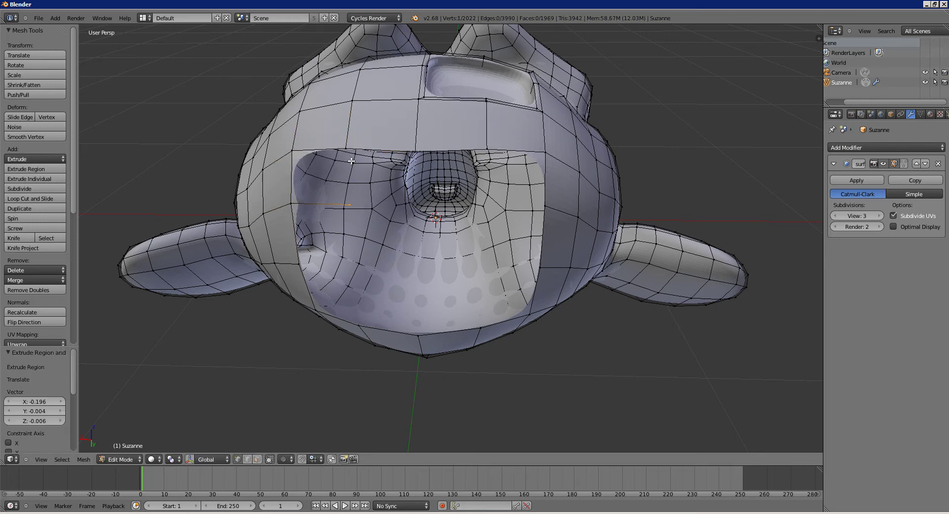
Step: Try joining the extruded vertex to the upper rim and filling the corner with a face, and undo this together with the extrusion
shift+right_click(348, 149)
middle_drag(364, 170, 337, 169)
key(f)
shift+right_click(269, 137)
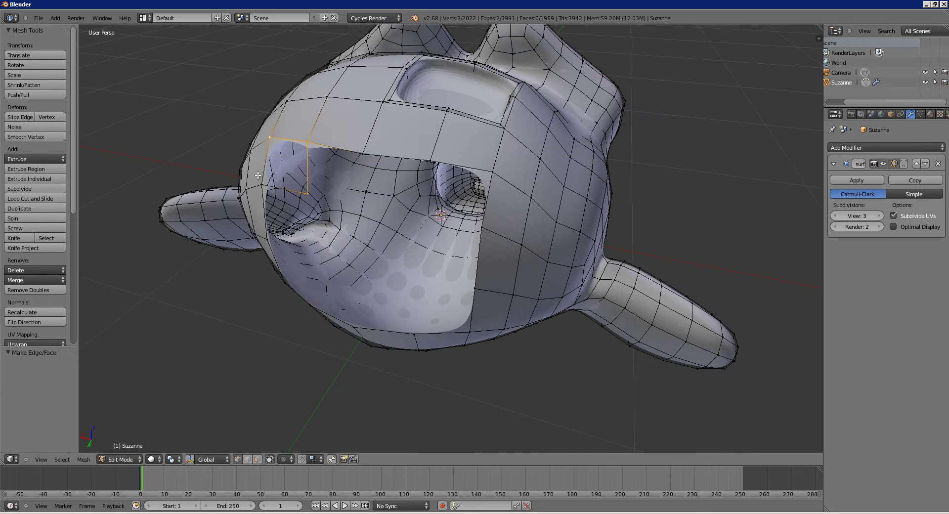
shift+right_click(258, 179)
key(f)
middle_drag(275, 183, 346, 187)
key(ctrl+z)
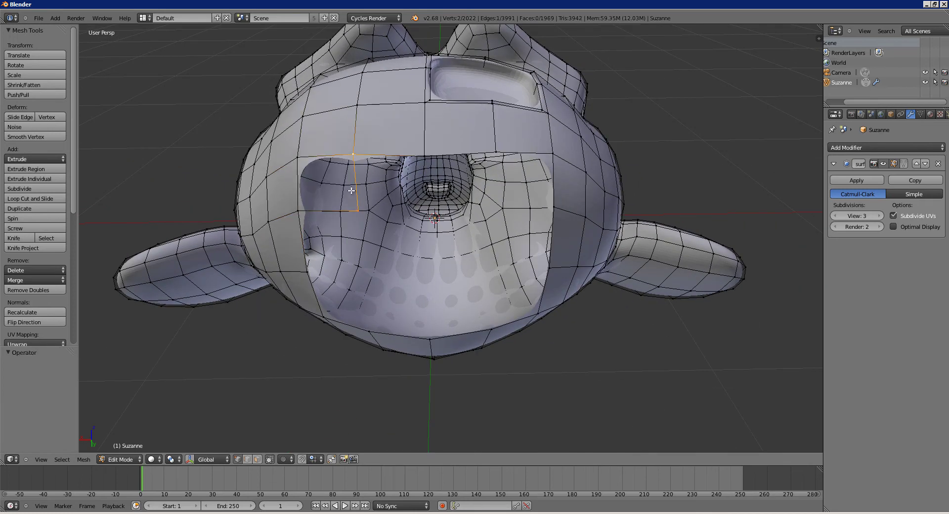
key(ctrl+z)
Step: Switch the mesh selection to edge mode and select the four edges along the upper rim of the opening
key(ctrl+Tab)
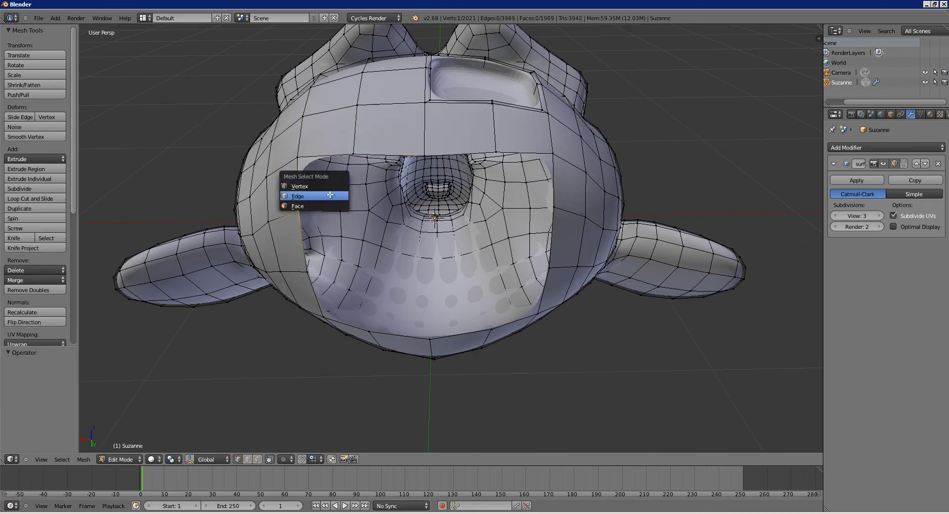
click(331, 195)
right_click(337, 151)
shift+right_click(391, 156)
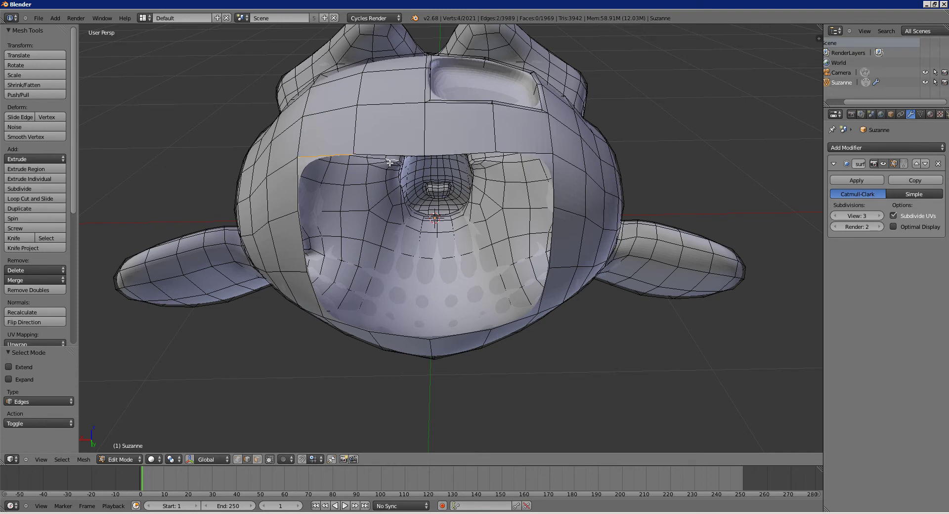
shift+right_click(469, 152)
shift+right_click(517, 151)
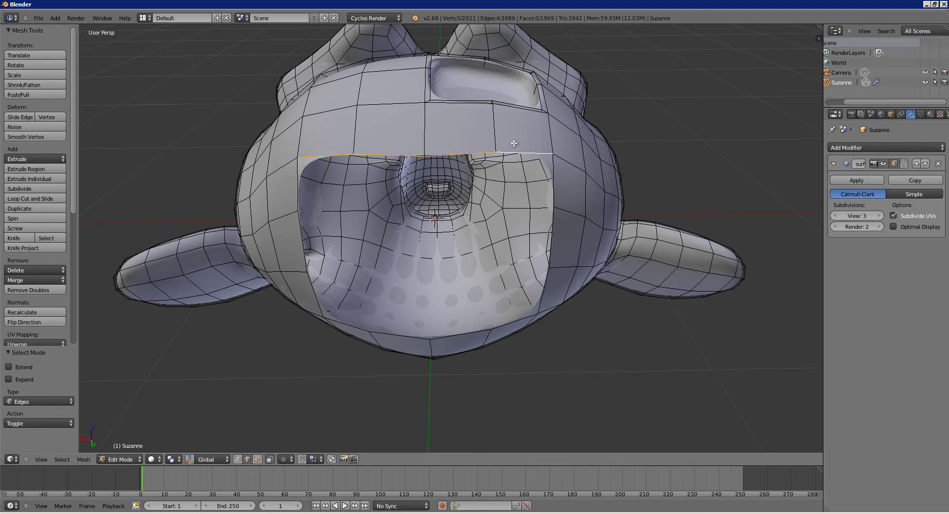
Step: Add the four edges along the lower rim of the opening to the selection
middle_drag(514, 144, 448, 148)
shift+right_click(313, 284)
shift+right_click(377, 298)
shift+right_click(415, 305)
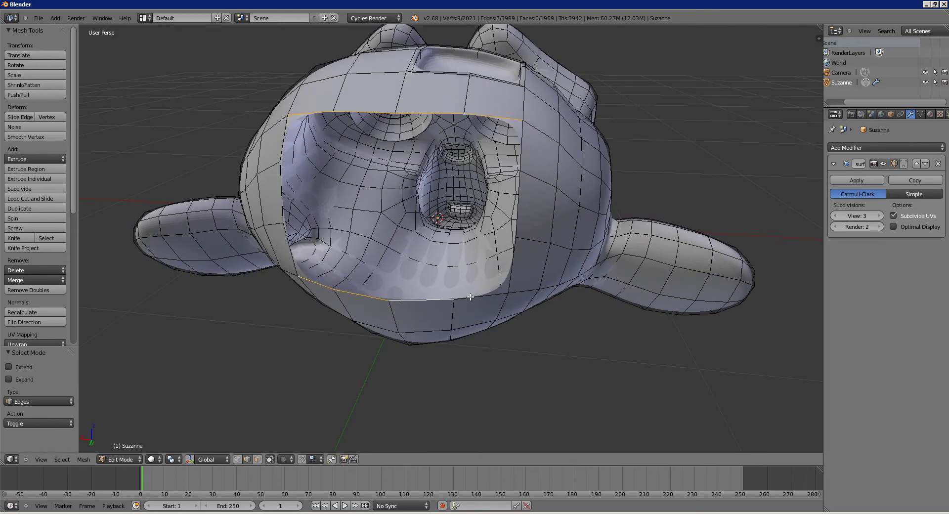
shift+right_click(476, 298)
Step: Close the opening with Grid Fill between the selected rim edges and inspect the filled back of the head
middle_drag(442, 246, 432, 242)
key(space)
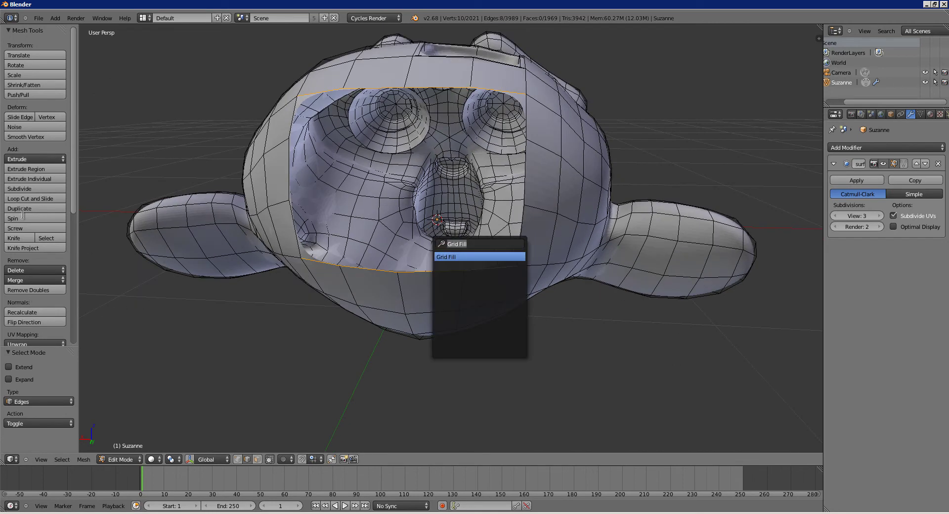
click(471, 247)
click(459, 256)
middle_drag(366, 237, 457, 179)
middle_drag(479, 249, 491, 218)
middle_drag(459, 175, 403, 159)
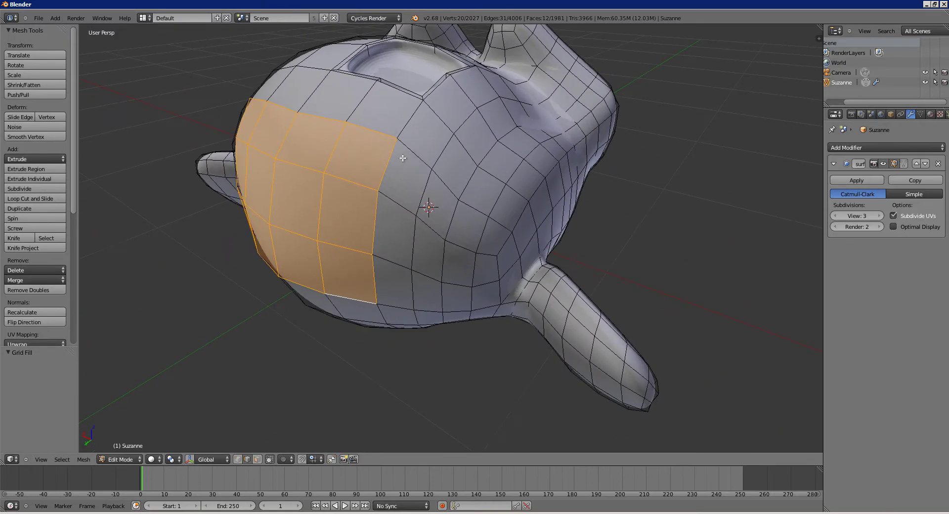
scroll(356, 182, down, 4)
middle_drag(326, 222, 415, 211)
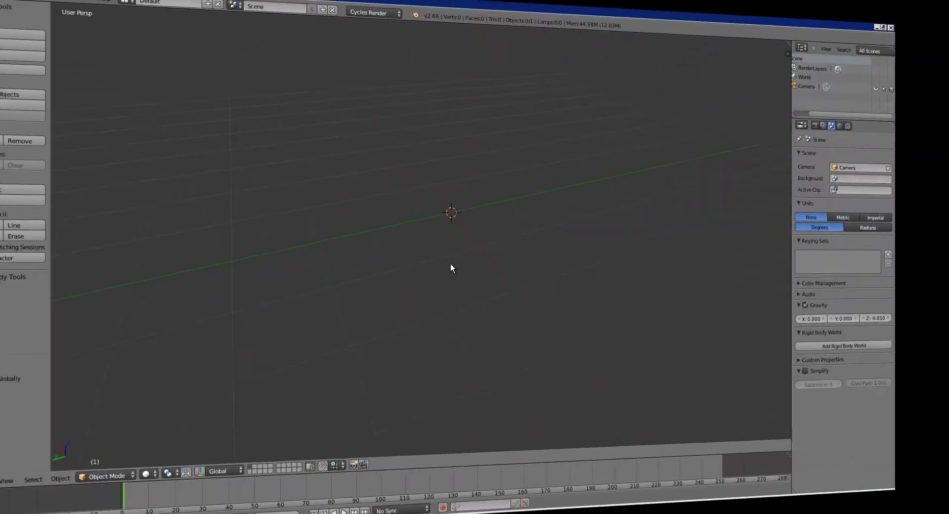
Step: Add a plane with radius 1 at the centre of the empty scene
key(shift+a)
click(494, 267)
middle_drag(500, 262, 487, 278)
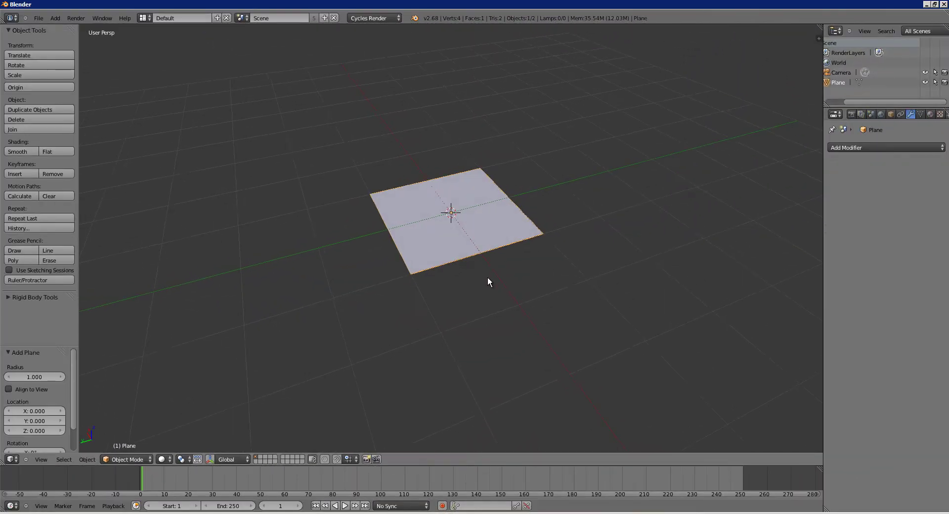
Step: In edit mode, delete three of the plane's four vertices, leaving a single corner vertex
key(Tab)
right_click(529, 193)
key(ctrl+Tab)
click(497, 170)
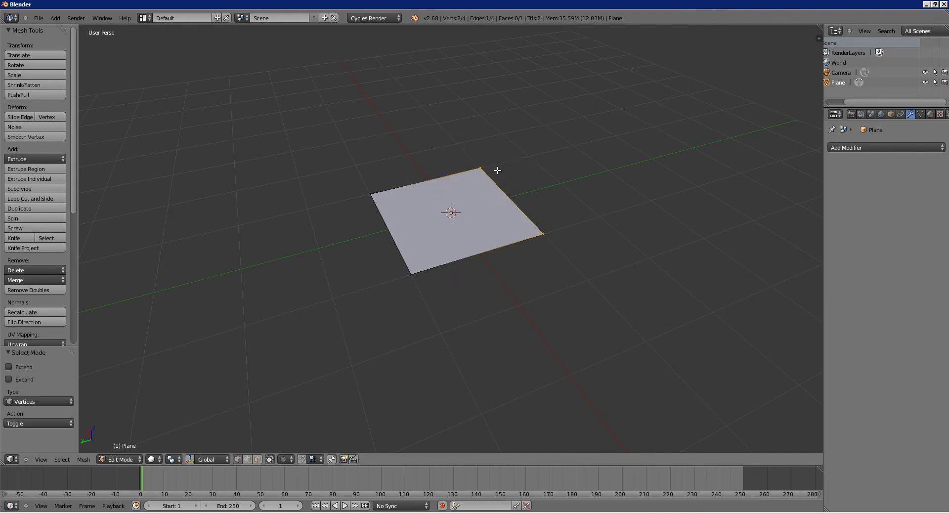
key(a)
key(a)
shift+right_click(484, 167)
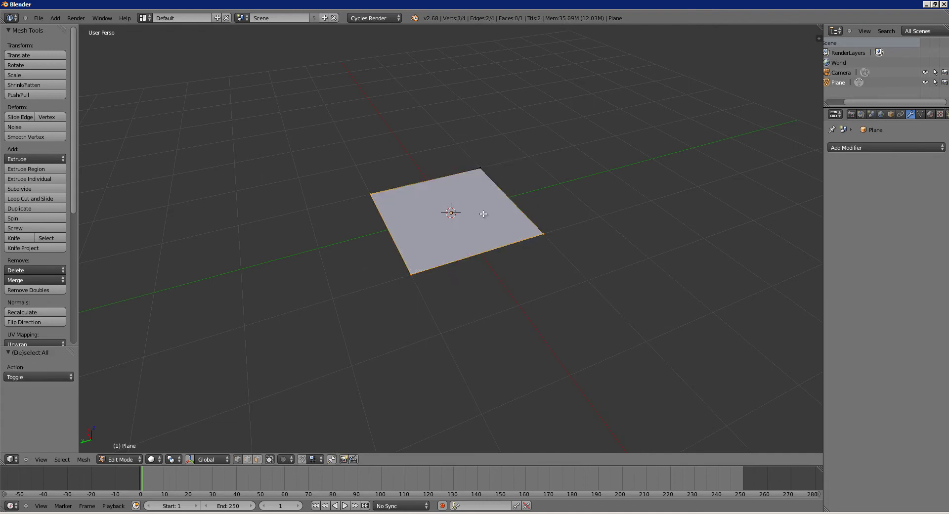
key(x)
click(479, 194)
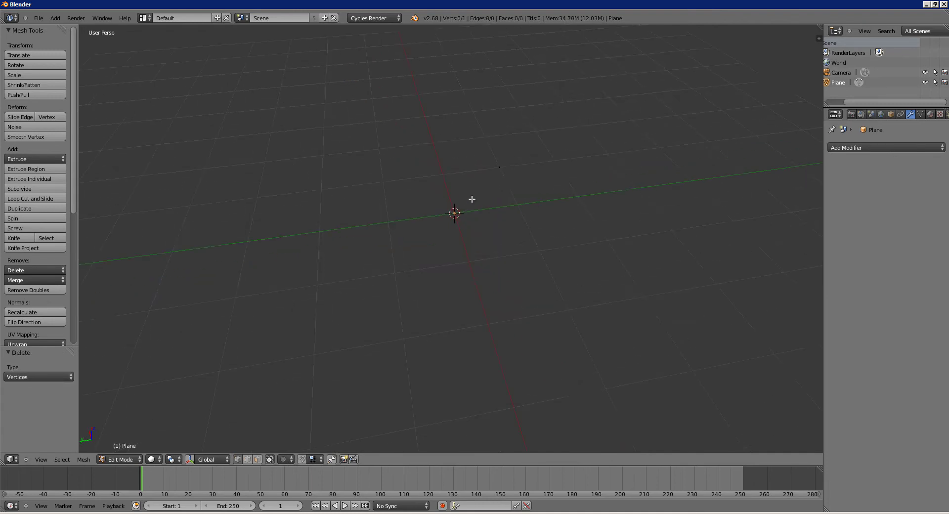
Step: Snap the remaining vertex to the 3D cursor at the origin
right_click(503, 169)
key(shift+s)
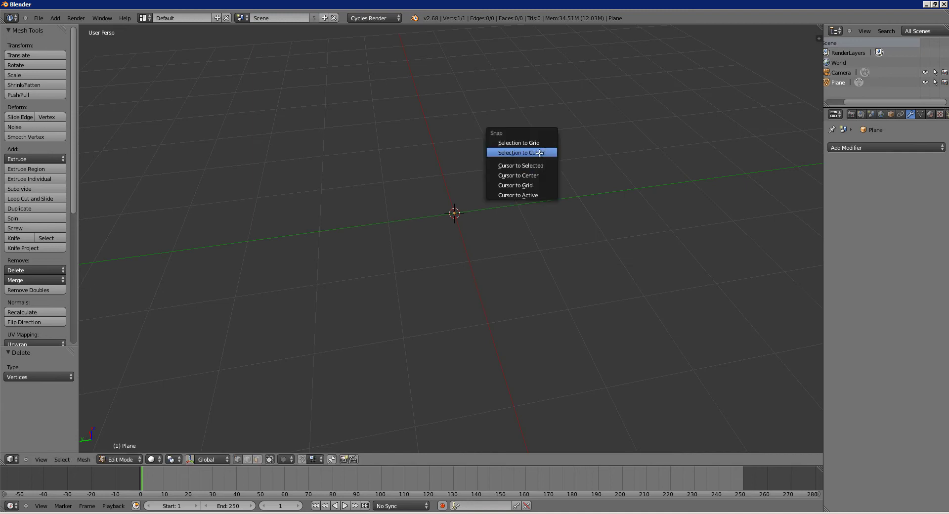
click(539, 153)
middle_drag(539, 153, 489, 196)
Step: In front orthographic view, extrude a zigzag chain of five vertices from the origin along the positive X direction
key(KP_1)
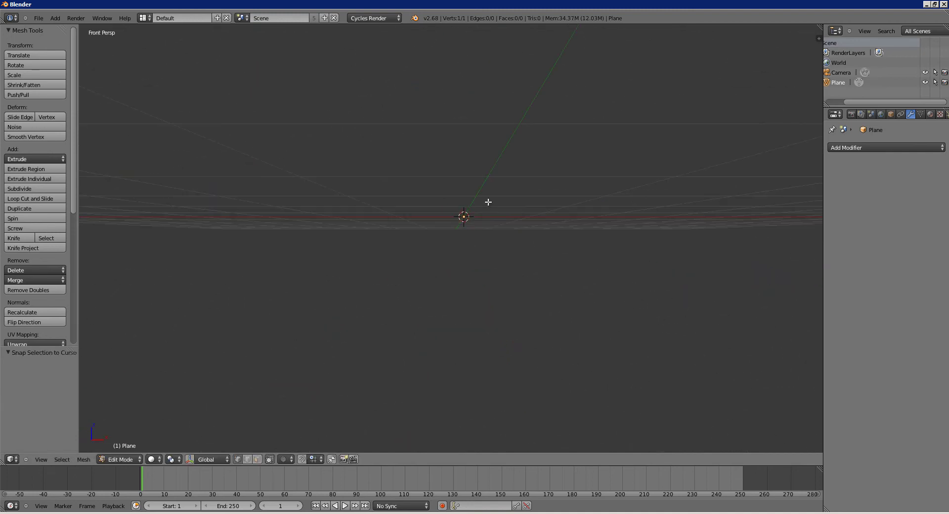
key(KP_5)
shift+middle_drag(595, 194, 446, 226)
shift+middle_drag(348, 218, 364, 228)
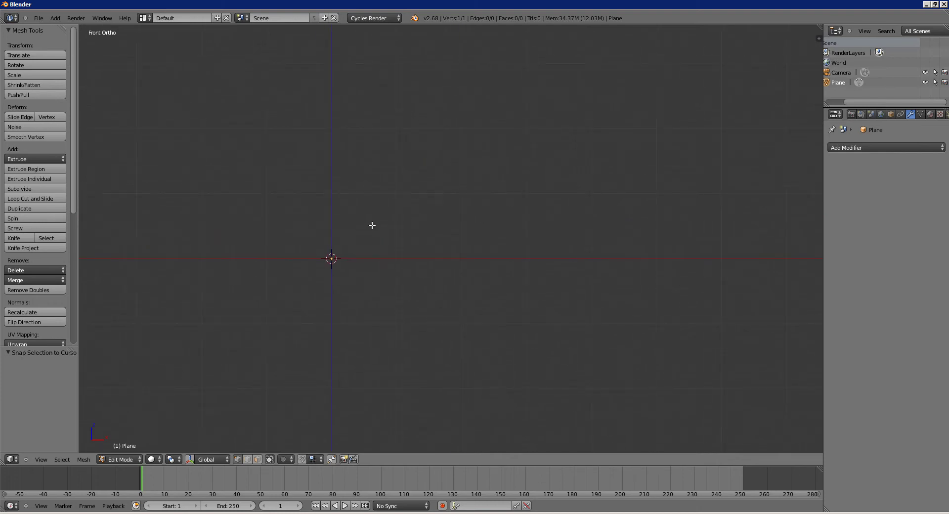
ctrl+click(373, 225)
ctrl+click(439, 243)
shift+middle_drag(416, 254, 364, 257)
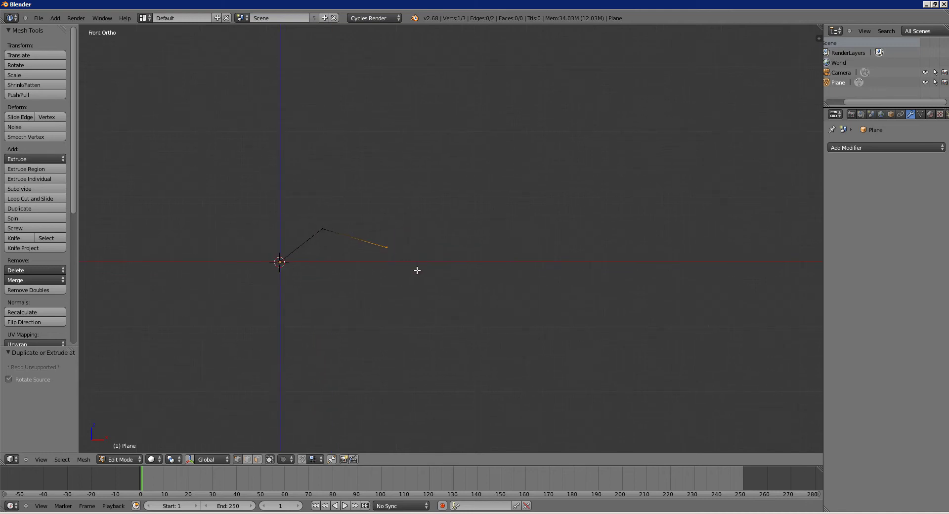
ctrl+click(426, 279)
ctrl+click(493, 242)
ctrl+click(534, 269)
Step: In right orthographic view, continue the chain with five zigzag vertices along the positive Y direction
key(KP_3)
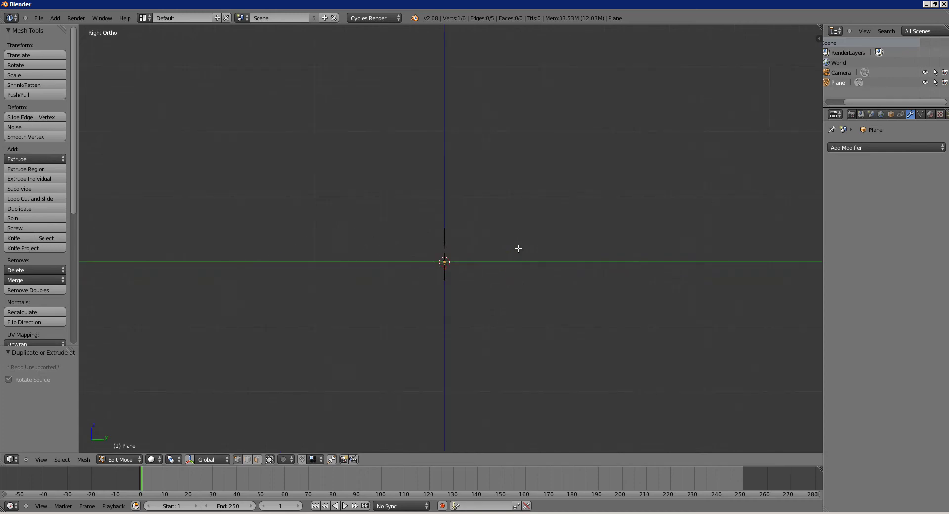
shift+middle_drag(457, 210, 257, 236)
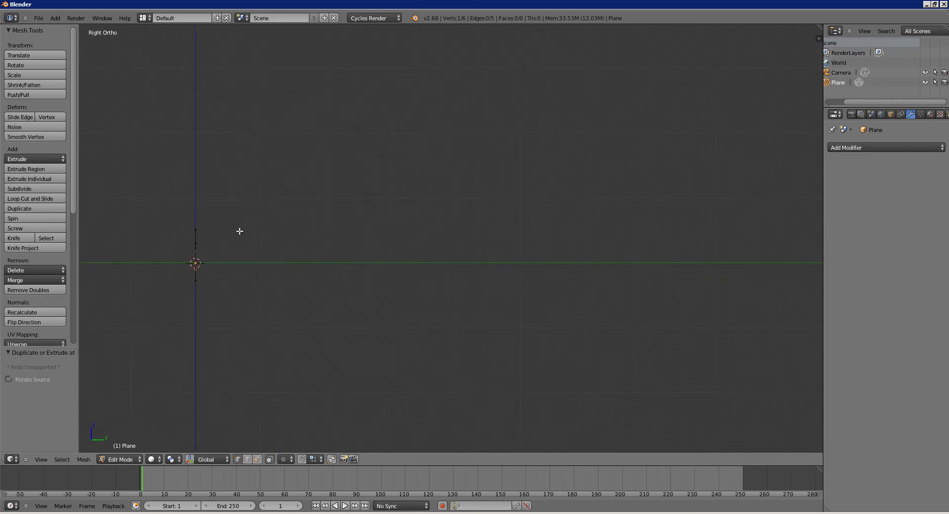
ctrl+click(241, 231)
ctrl+click(300, 269)
ctrl+click(352, 233)
ctrl+click(398, 269)
ctrl+click(442, 236)
Step: In back orthographic view, continue the chain with five zigzag vertices back toward the Z axis
key(ctrl+KP_1)
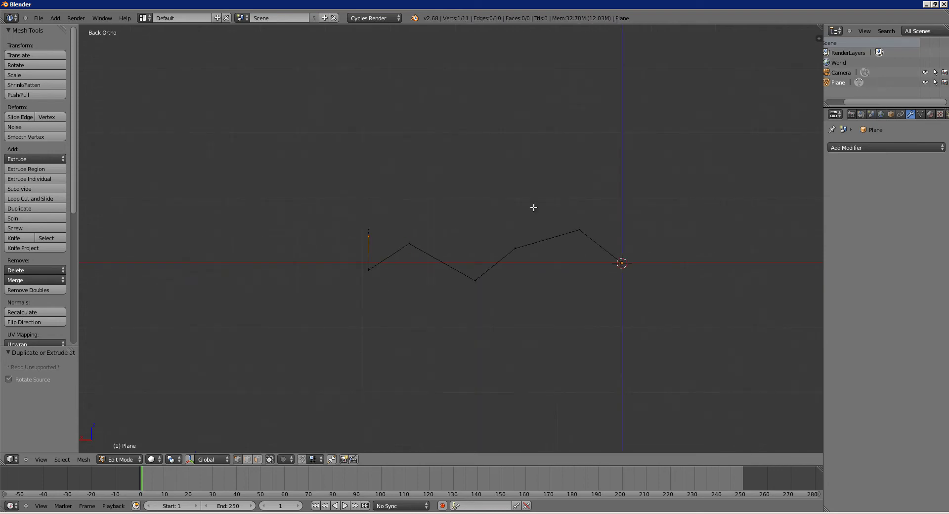
shift+middle_drag(534, 208, 460, 199)
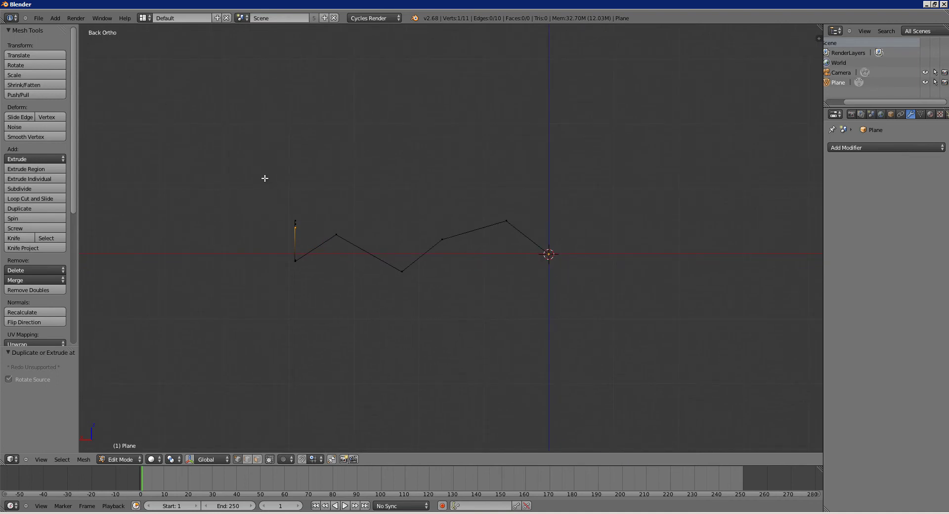
shift+middle_drag(265, 178, 253, 168)
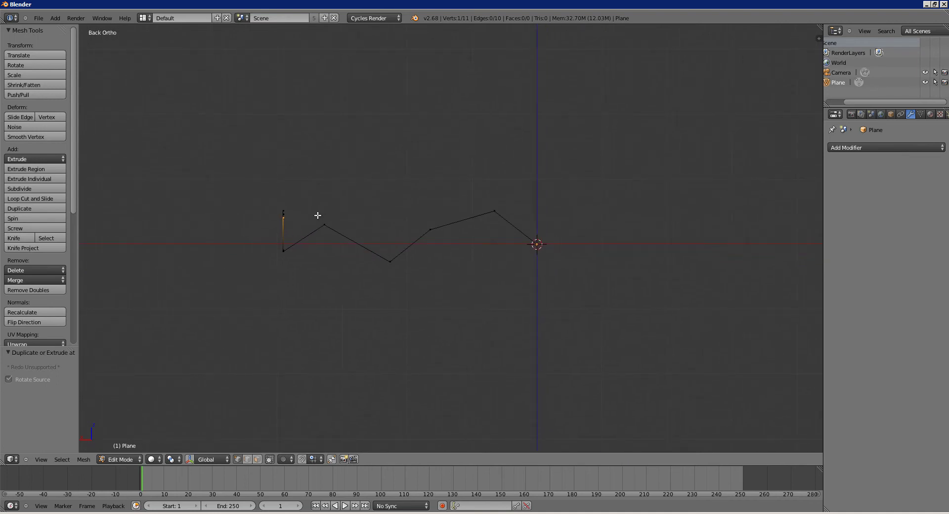
ctrl+click(322, 212)
ctrl+click(394, 270)
ctrl+click(432, 221)
ctrl+click(497, 200)
ctrl+click(545, 259)
Step: In left orthographic view, extrude five more zigzag vertices to bring the chain back near its starting vertex
key(ctrl+KP_3)
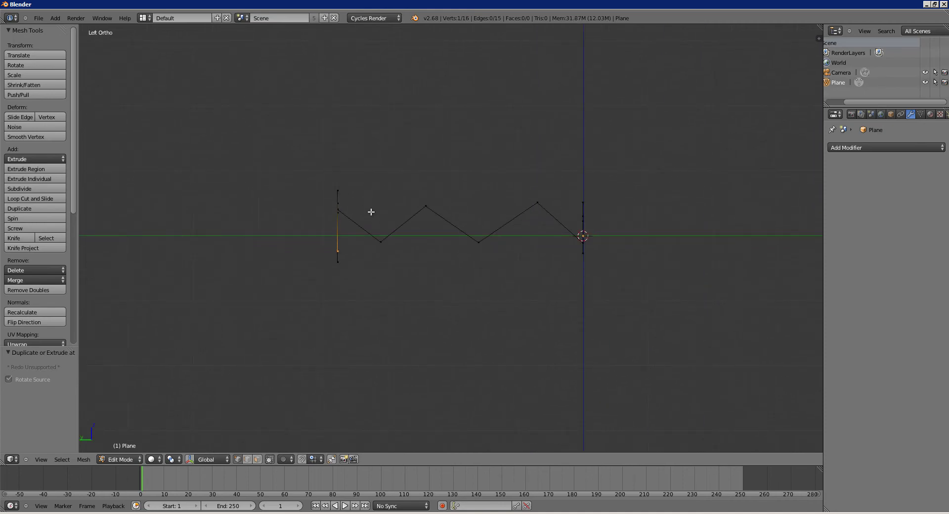
ctrl+click(372, 204)
ctrl+click(455, 247)
ctrl+click(523, 206)
ctrl+click(543, 239)
ctrl+click(575, 251)
middle_drag(576, 251, 511, 242)
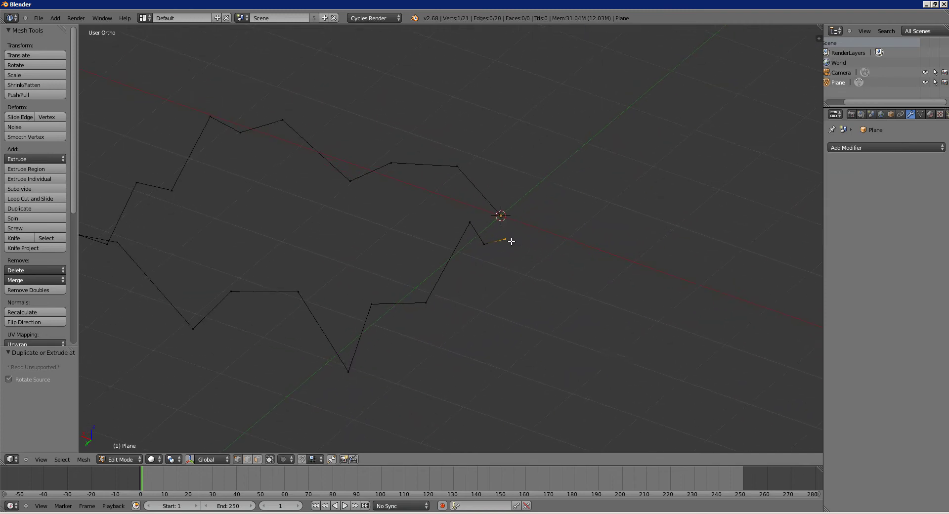
Step: Close the outline by merging the chain's end vertex with its starting vertex using At Last
shift+right_click(506, 227)
key(w)
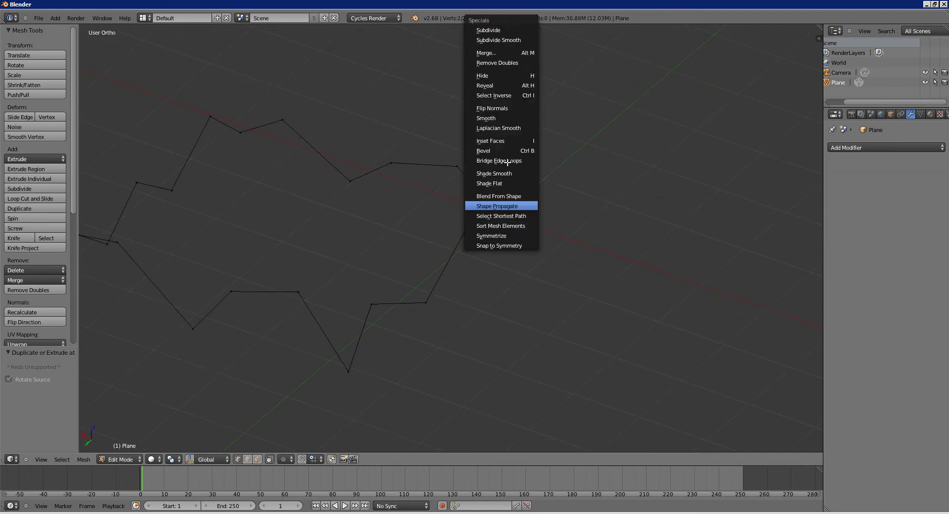
click(492, 52)
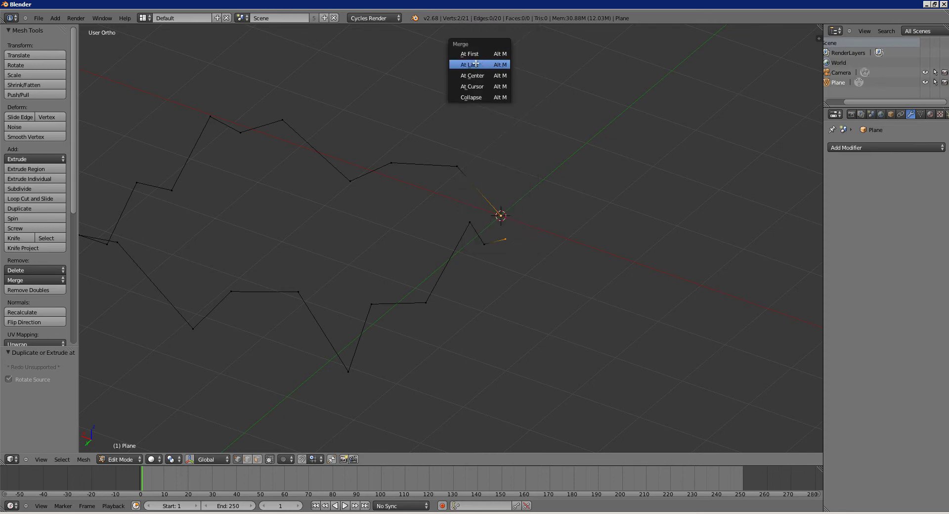
click(476, 63)
middle_drag(440, 236, 332, 254)
middle_drag(386, 269, 309, 272)
middle_drag(306, 183, 316, 231)
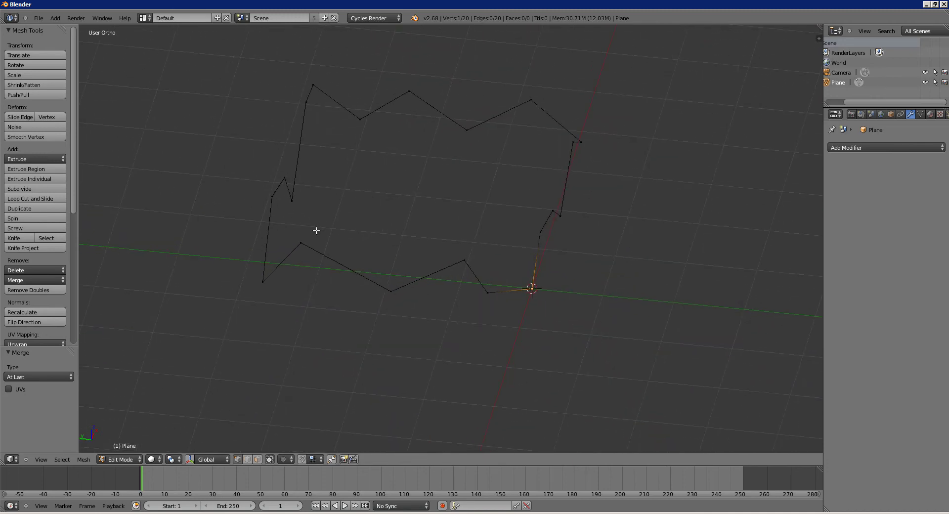
Step: Highlight the six vertices of the outline's side along the Y axis, ending at the origin, and clear the selection
right_click(263, 282)
shift+right_click(301, 243)
shift+right_click(391, 291)
shift+right_click(464, 260)
shift+right_click(490, 294)
shift+right_click(532, 289)
middle_drag(535, 271, 432, 301)
key(a)
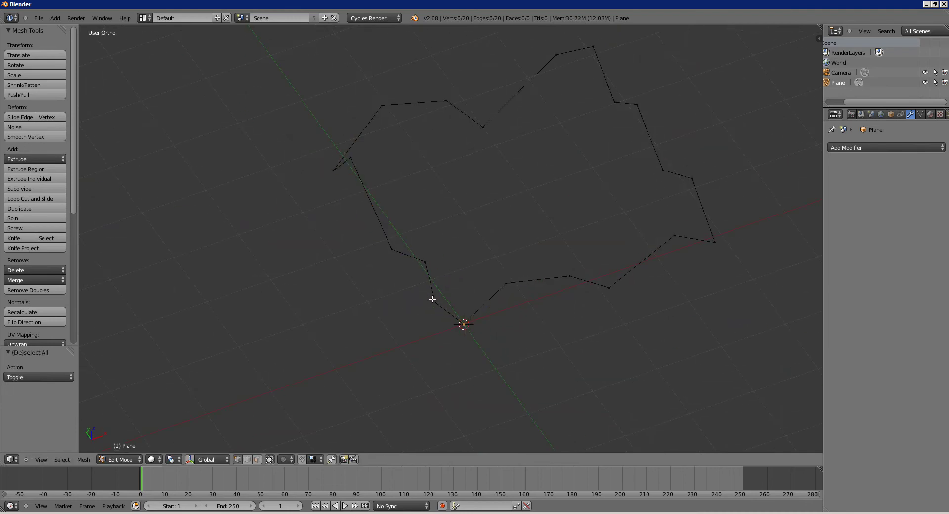
Step: Highlight the six vertices of the outline's side along the X axis, starting at the origin, and clear the selection
right_click(468, 321)
shift+right_click(506, 284)
shift+right_click(572, 278)
shift+right_click(609, 287)
shift+right_click(674, 237)
shift+right_click(715, 243)
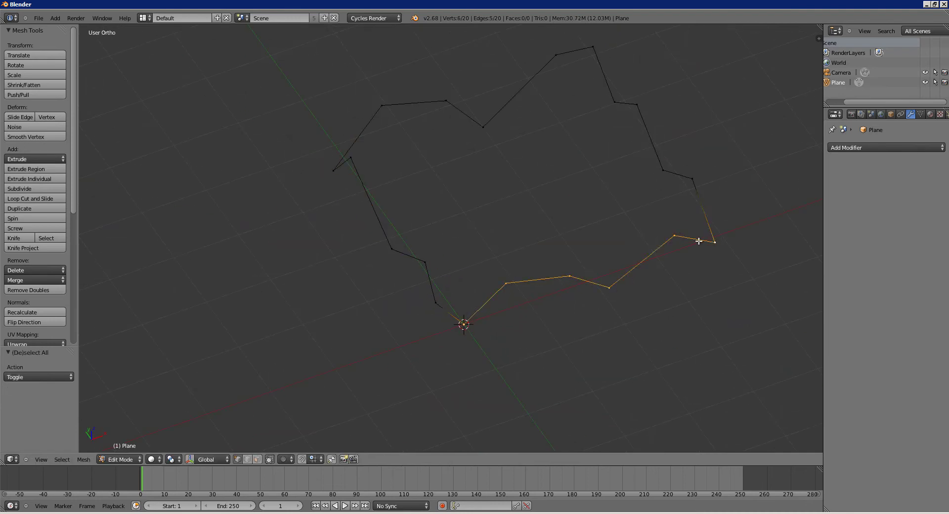
key(a)
Step: Highlight the six vertices of the outline's side opposite the Y axis side
middle_drag(713, 241, 483, 357)
right_click(493, 388)
shift+right_click(514, 325)
shift+right_click(542, 312)
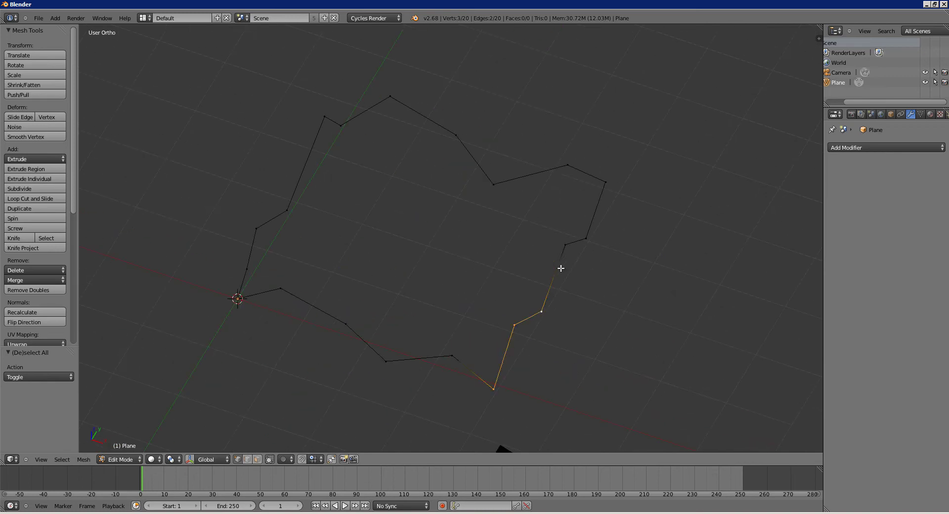
shift+right_click(565, 245)
shift+right_click(586, 238)
shift+right_click(605, 182)
Step: Highlight the six vertices of the outline's side opposite the X axis side, and clear the selection
middle_drag(438, 168, 316, 161)
right_click(301, 159)
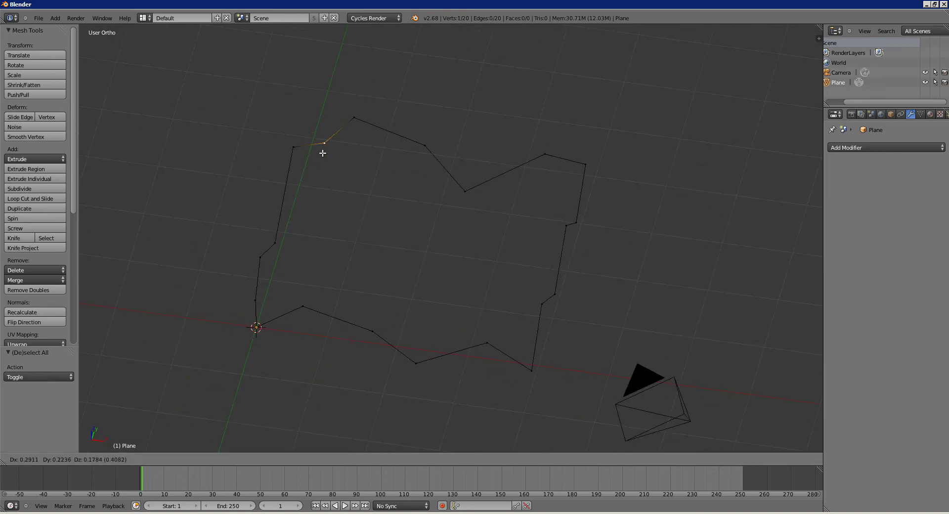
shift+right_click(355, 117)
shift+right_click(426, 145)
shift+right_click(466, 192)
shift+right_click(546, 154)
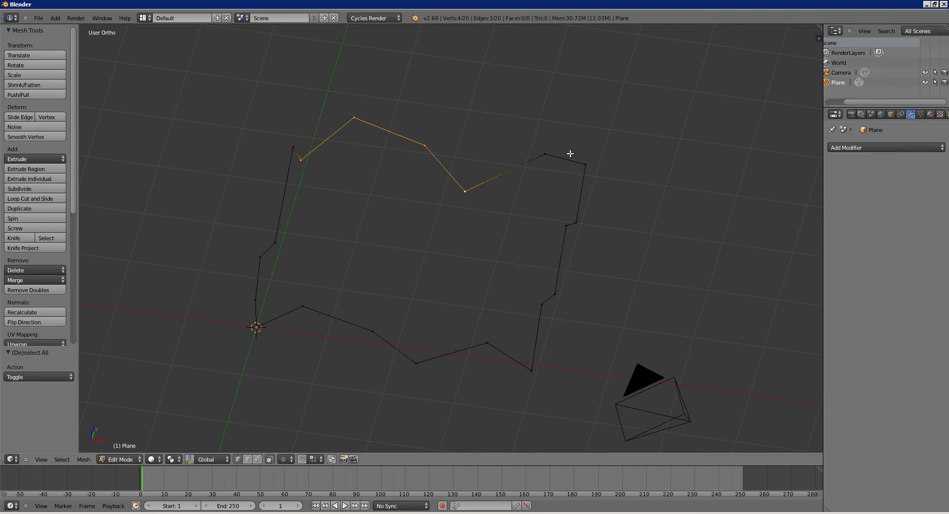
shift+right_click(585, 164)
shift+right_click(545, 154)
key(a)
Step: Switch to edge selection and select the five edges of the outline's side along the Y axis
middle_drag(470, 213, 349, 224)
key(ctrl+Tab)
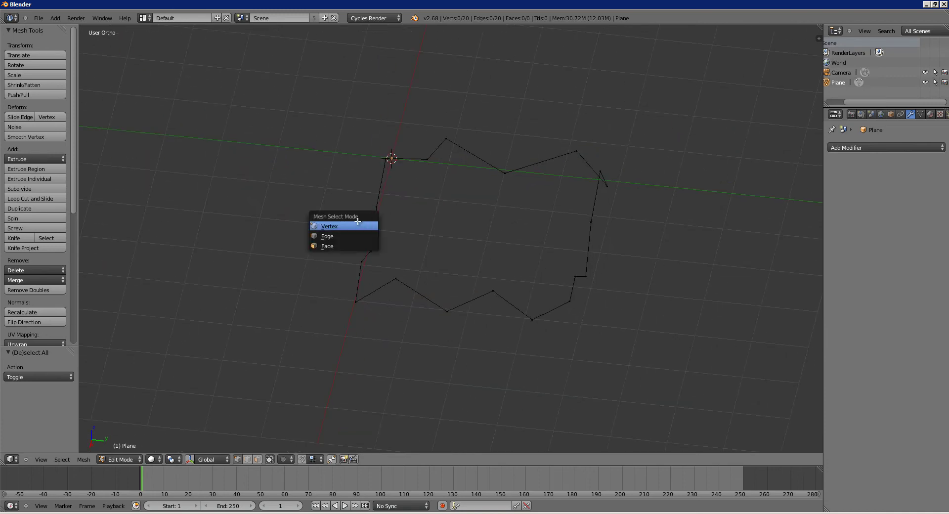
click(346, 236)
right_drag(416, 169, 433, 152)
shift+right_click(433, 151)
shift+right_click(441, 145)
shift+right_click(479, 149)
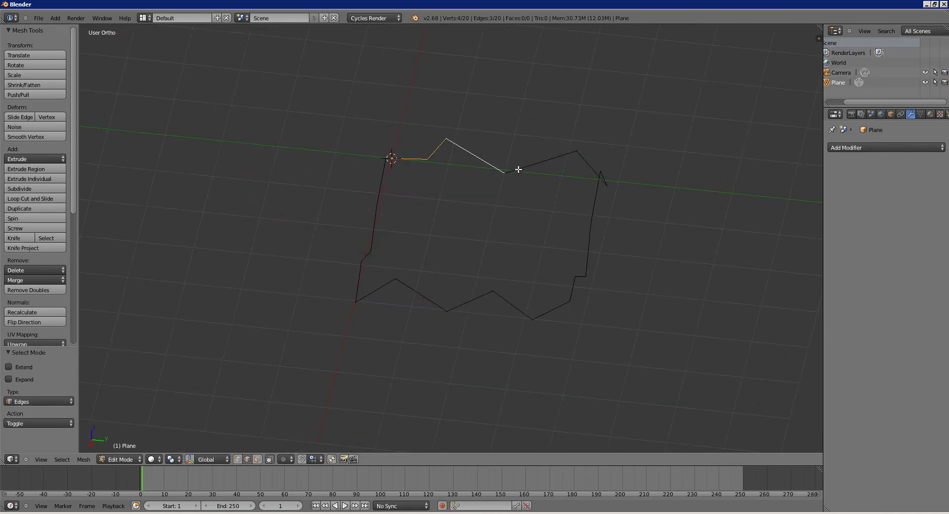
shift+right_click(544, 161)
shift+right_click(592, 164)
Step: Add the five edges of the outline's side opposite the Y axis side to the selection
middle_drag(559, 171, 603, 183)
shift+right_click(443, 307)
shift+right_click(479, 294)
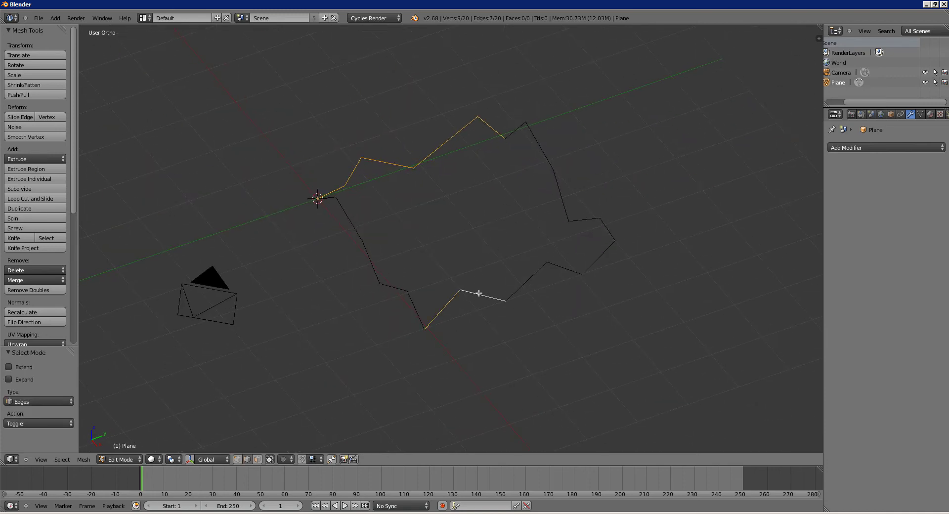
shift+right_click(533, 278)
shift+right_click(565, 265)
shift+right_click(587, 247)
middle_drag(587, 247, 546, 255)
Step: Fill the outline between the two selected edge chains with Grid Fill and inspect the surface from several angles
key(space)
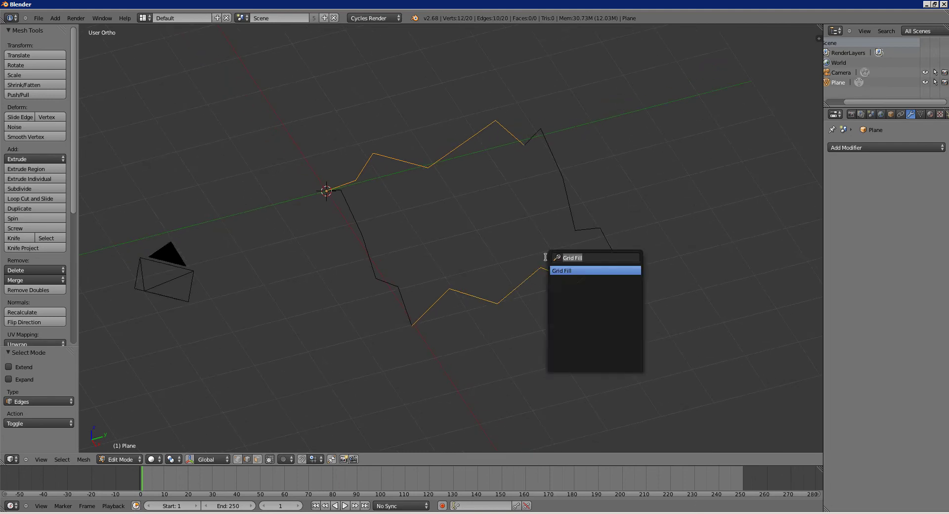
click(562, 270)
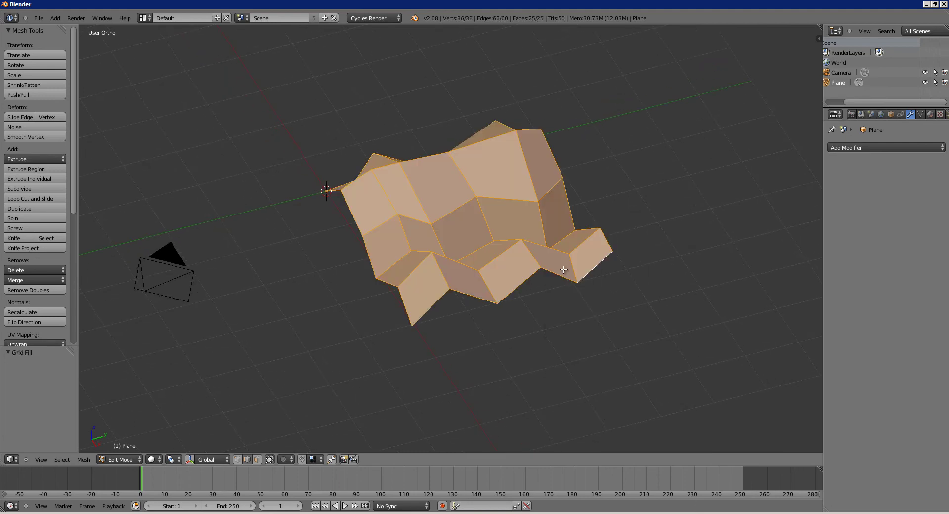
middle_drag(564, 270, 350, 208)
scroll(322, 261, up, 1)
middle_drag(374, 254, 327, 180)
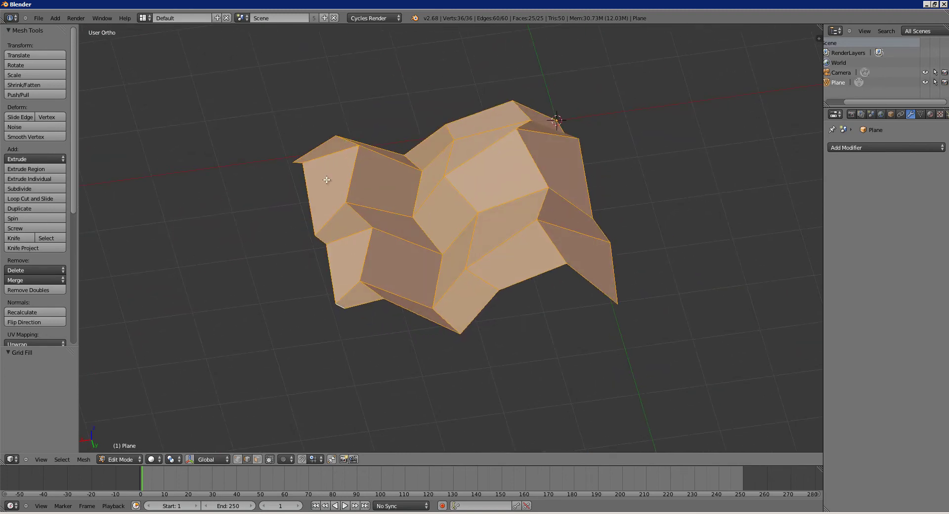
Step: Add a level 3 Subdivision Surface to the filled plane and shade it smooth in Object Mode
middle_drag(563, 164, 444, 216)
key(ctrl+3)
key(Tab)
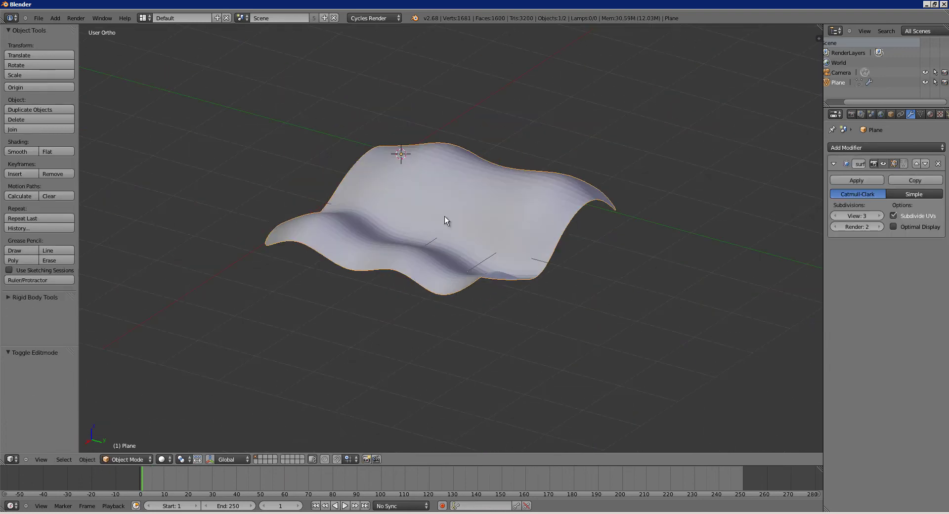
click(13, 152)
middle_drag(371, 189, 358, 223)
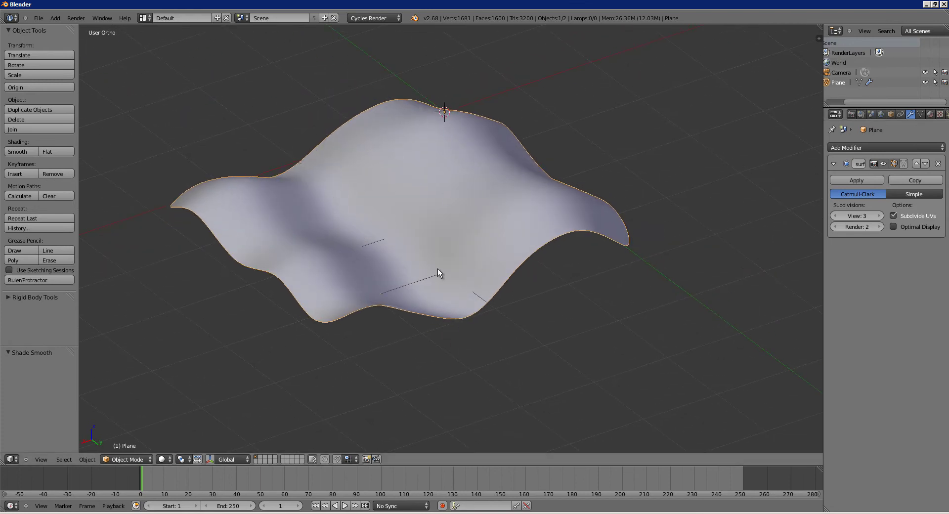
middle_drag(438, 270, 414, 273)
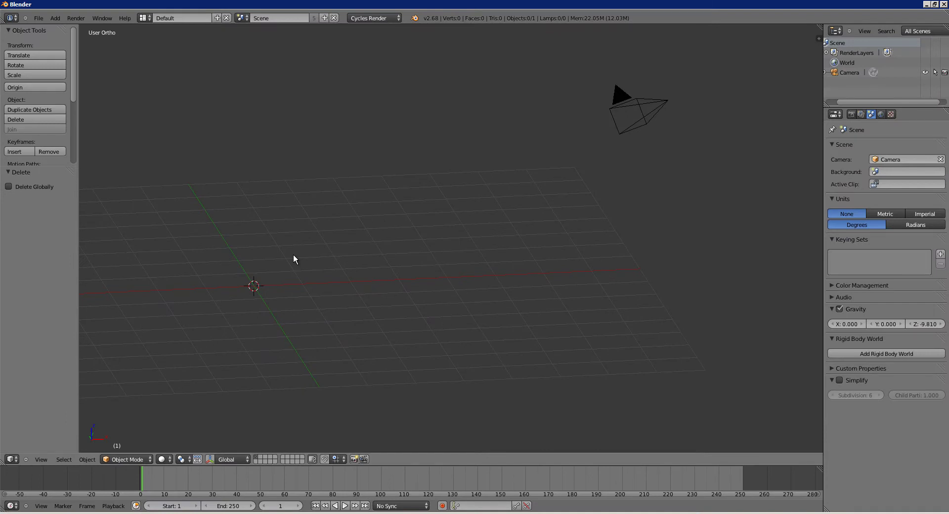
Step: Add a 32-vertex mesh circle of radius 1 at the origin and rotate it nearly upright in front view
middle_drag(373, 227, 319, 240)
key(shift+a)
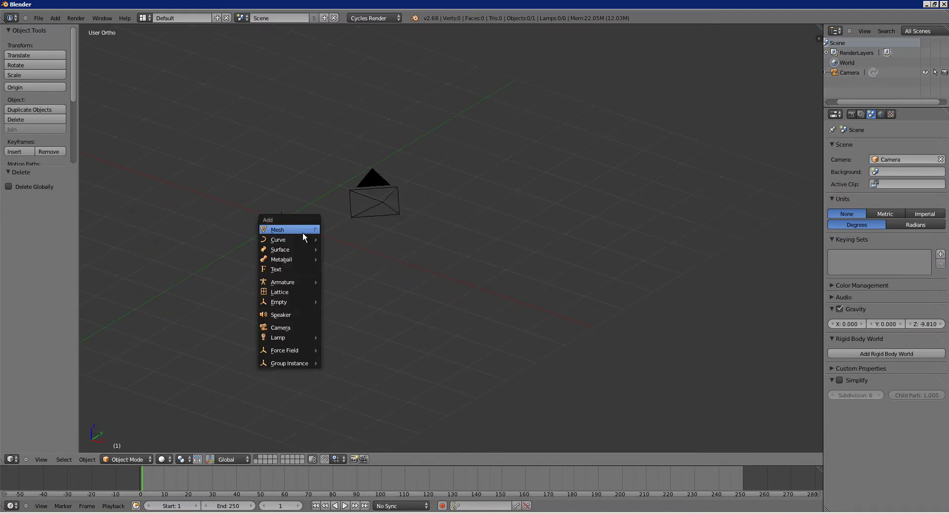
mouse_move(318, 228)
middle_drag(299, 255, 328, 262)
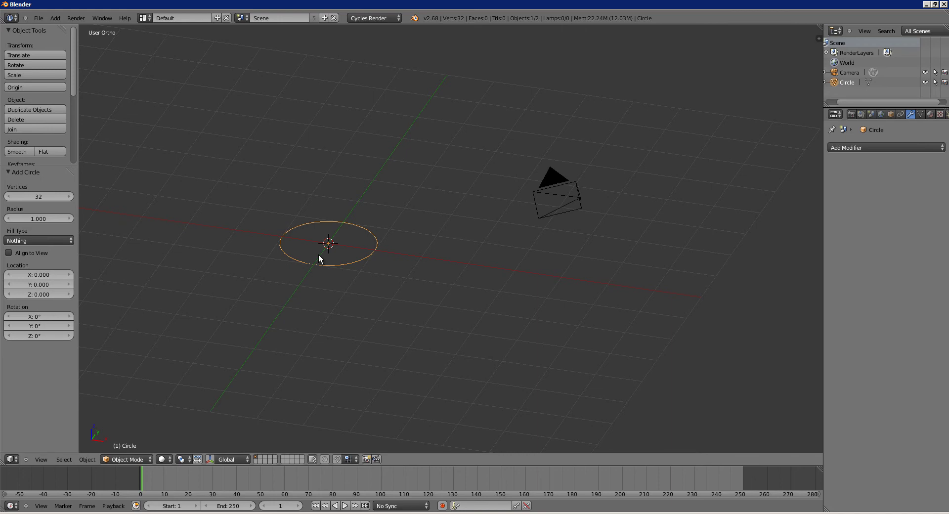
key(KP_1)
key(r)
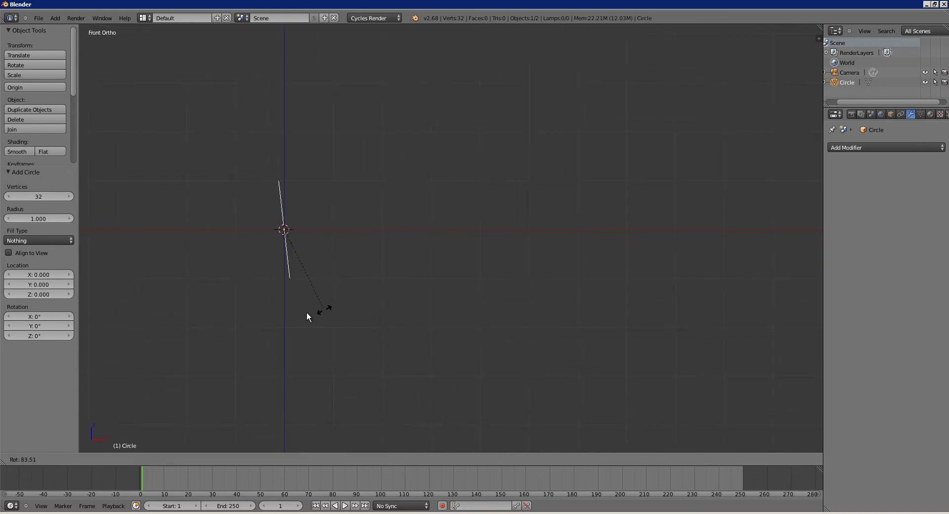
click(337, 305)
Step: Duplicate the circle with an offset of about 2.09 on X and 0.52 on Z, and scale the copy to about 0.34
key(shift+d)
click(508, 262)
key(s)
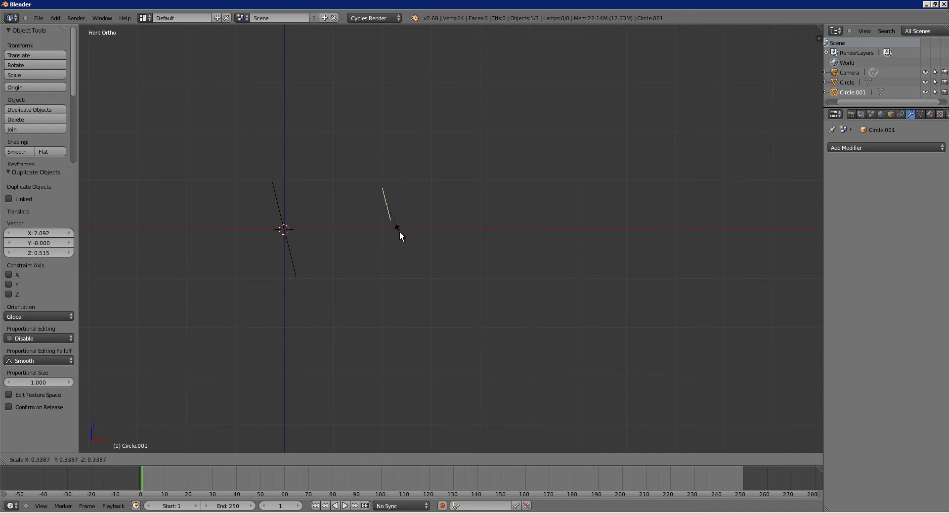
click(400, 235)
Step: Duplicate the small circle farther along X, rotate the copy about 26° and scale it up by about 2.06
key(shift+d)
click(523, 218)
key(r)
click(488, 262)
key(s)
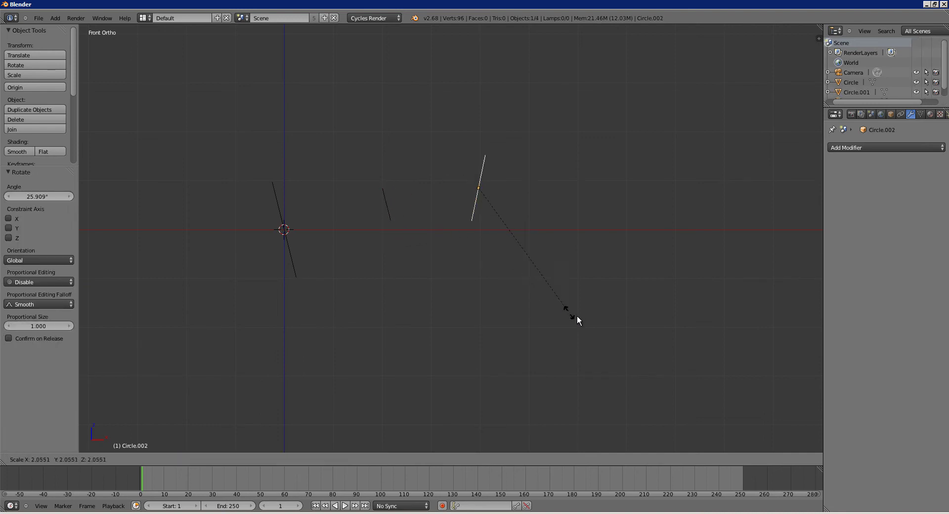
click(577, 319)
Step: Duplicate the third circle farther along X and higher, rotate the copy about -37° and scale it to 0.434
key(shift+d)
click(730, 241)
key(r)
click(738, 138)
key(s)
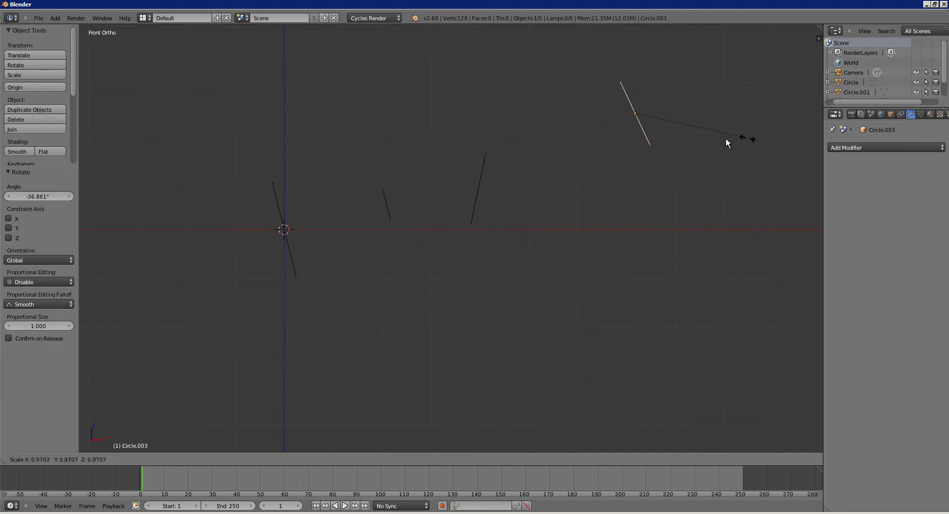
click(677, 140)
Step: Box-select all four circles and join them into one object
middle_drag(378, 188, 431, 200)
scroll(431, 200, down, 4)
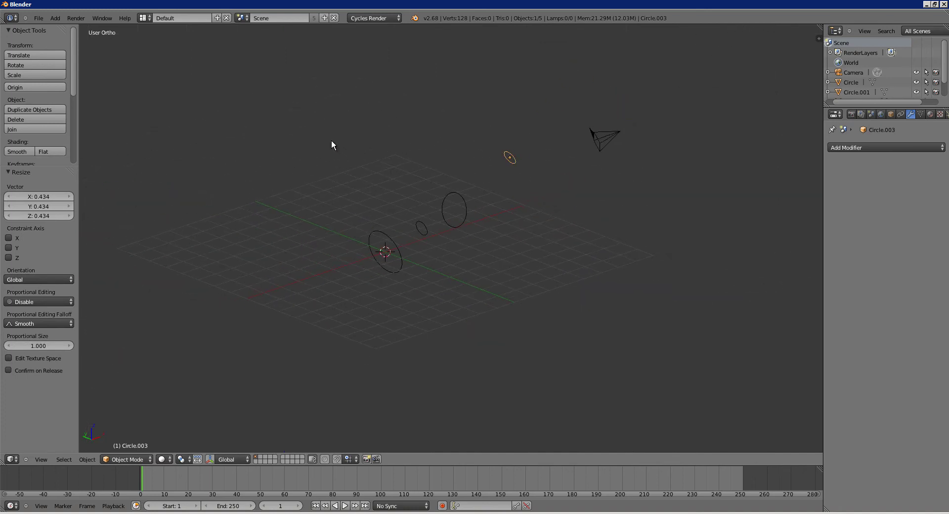
key(b)
drag(335, 134, 551, 297)
scroll(512, 194, up, 2)
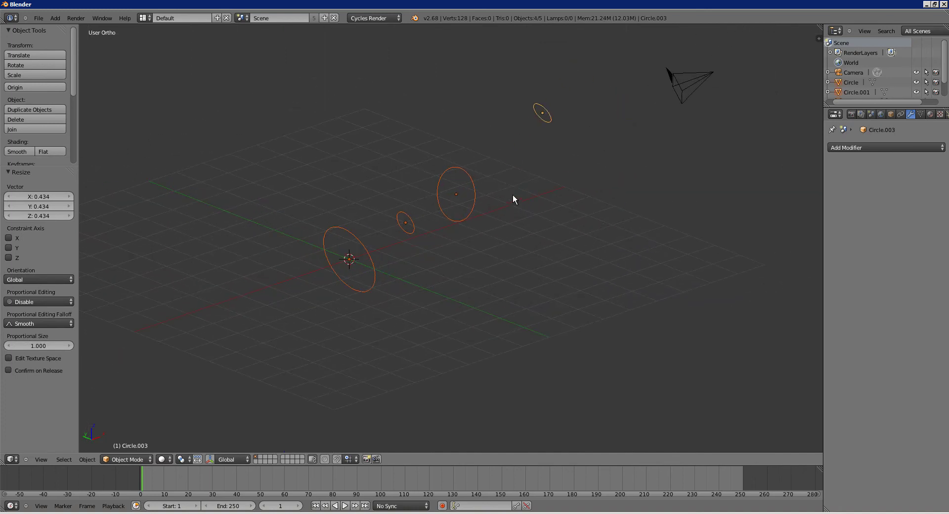
key(ctrl+j)
Step: Enter Edit Mode, select all vertices and connect the four circles with Bridge Edge Loops
key(Tab)
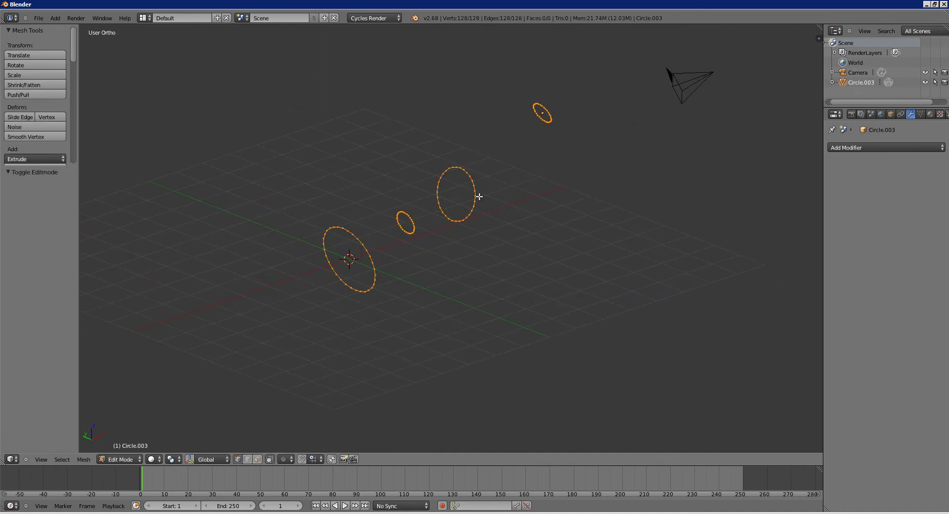
middle_drag(478, 197, 497, 179)
key(Tab)
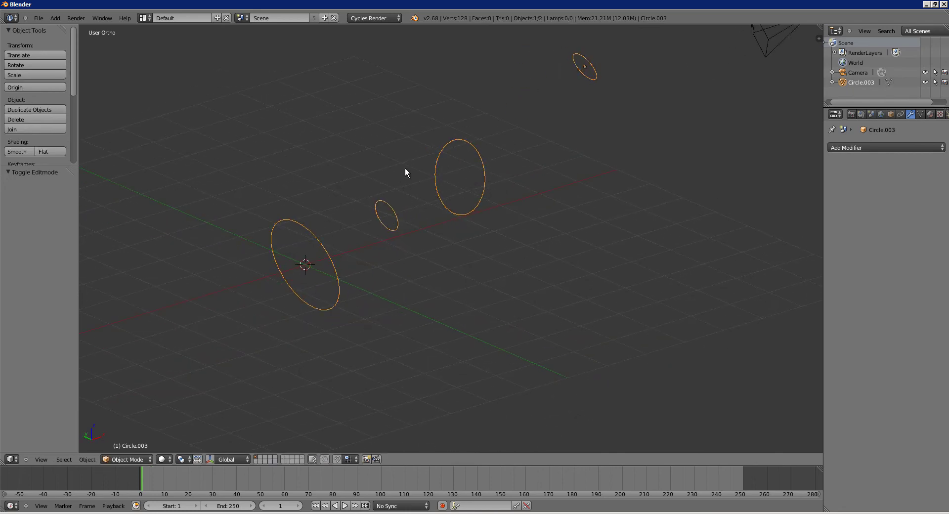
middle_drag(405, 168, 447, 188)
key(Tab)
key(a)
key(a)
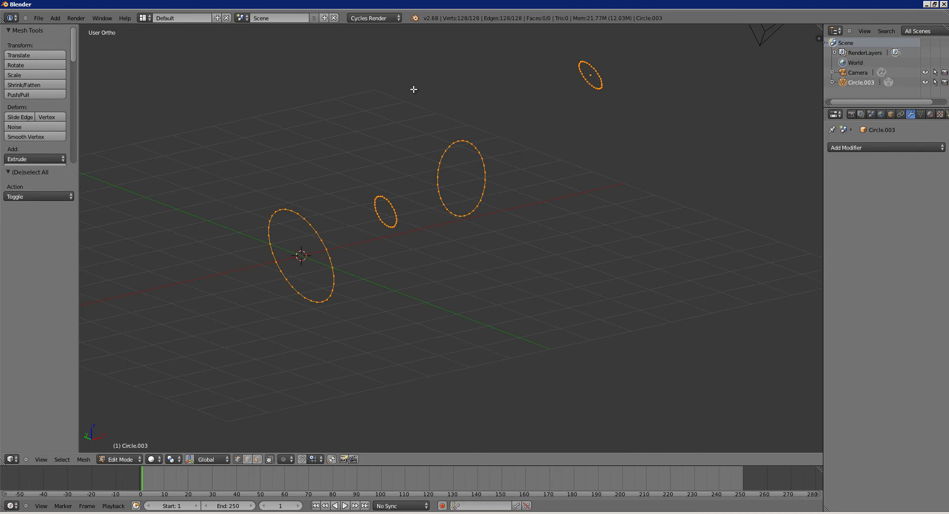
key(ctrl+e)
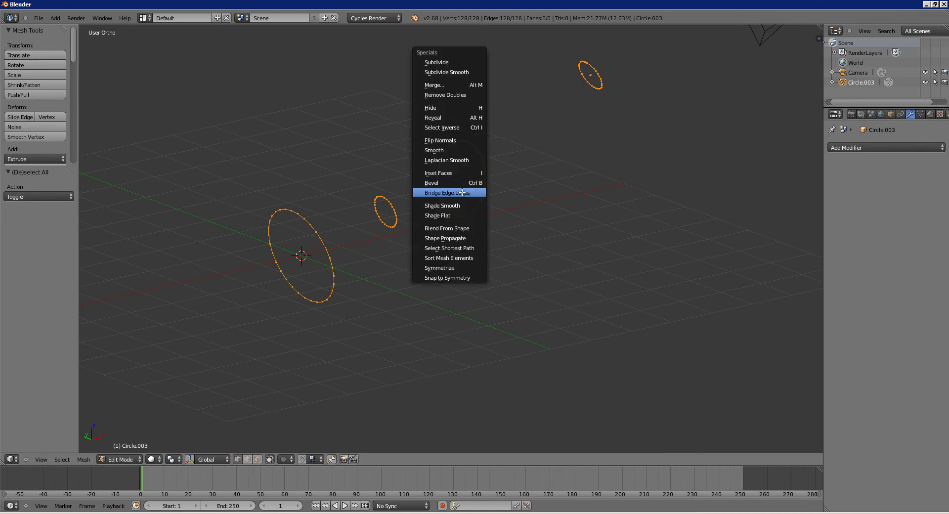
click(469, 189)
middle_drag(469, 188, 397, 250)
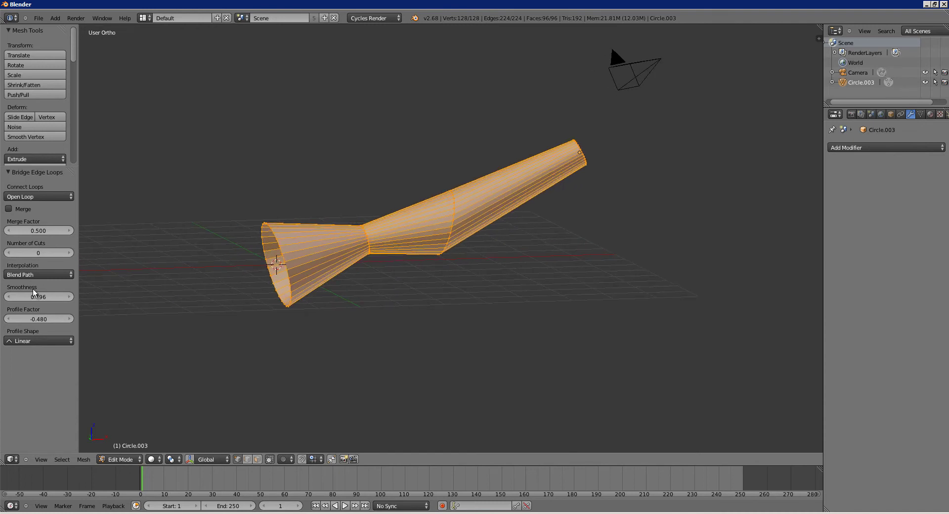
Step: Set the bridge's smoothness to 0.812, profile factor to -0.496 and number of cuts to 7
drag(38, 299, 35, 320)
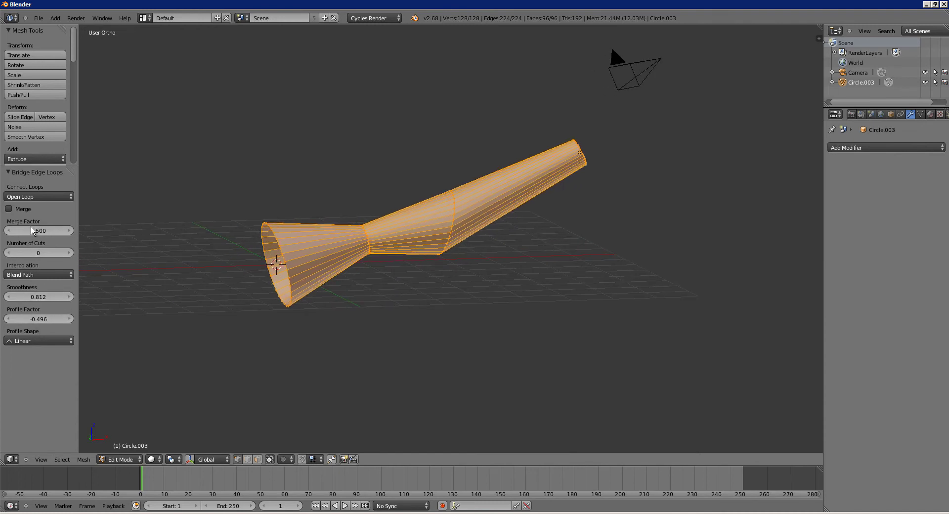
click(69, 253)
click(69, 253)
click(69, 253)
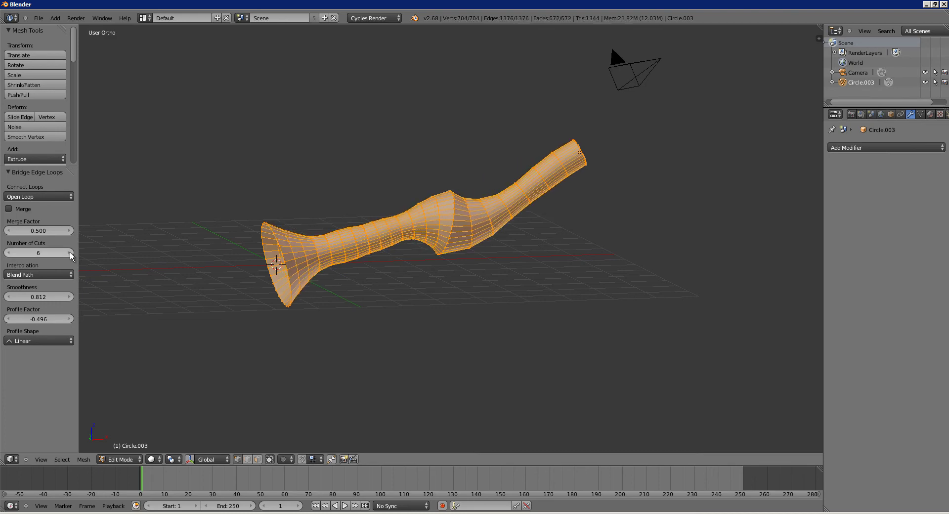
click(69, 253)
click(70, 253)
click(69, 253)
click(69, 253)
scroll(230, 251, up, 2)
middle_drag(230, 251, 212, 250)
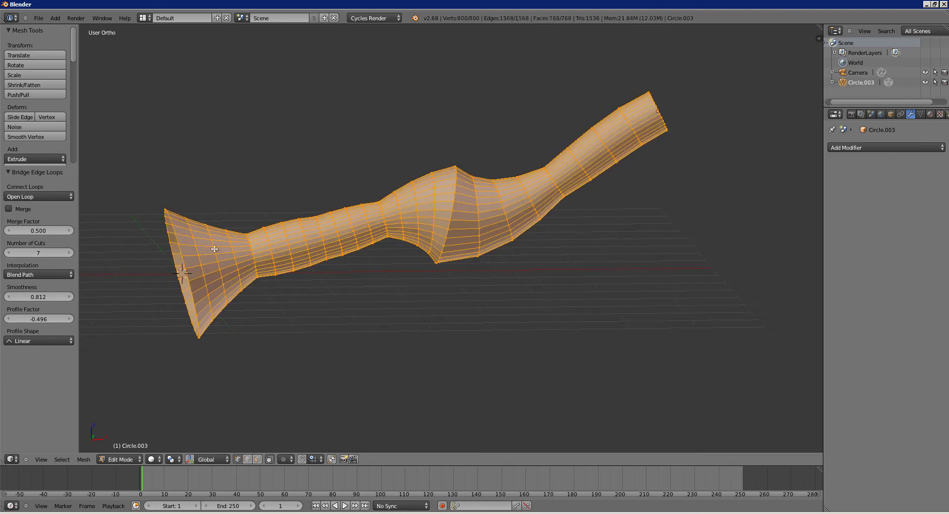
Step: Set the bridge's smoothness to 0.884, profile factor to 0.328 and profile shape to Sphere
drag(49, 295, 35, 316)
click(47, 341)
click(27, 321)
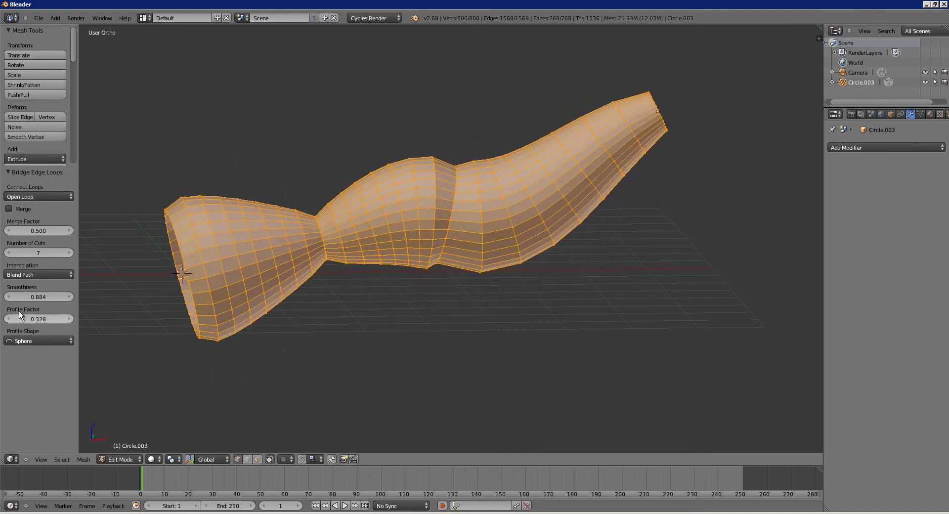
Step: Set the bridge's profile factor to 0
click(34, 315)
text(0)
key(Return)
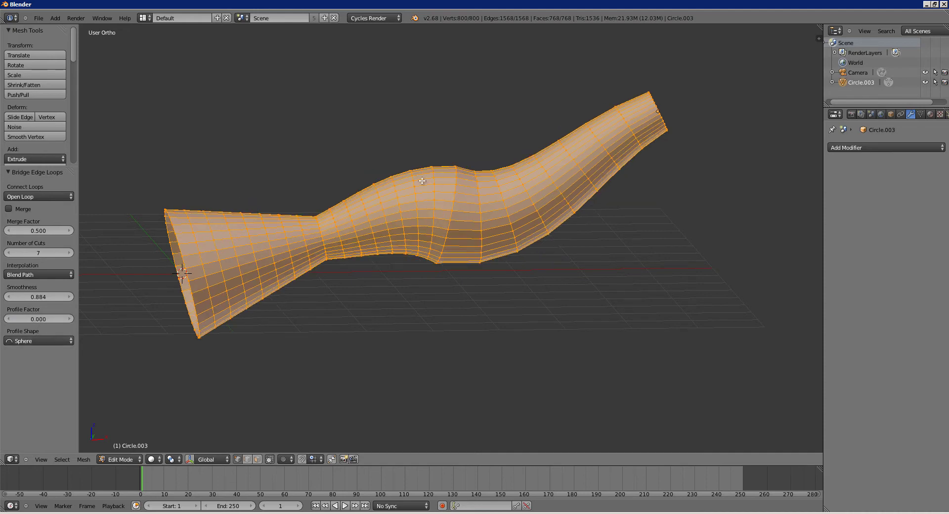
middle_drag(422, 181, 426, 190)
Step: Try the Root and Smooth profile shapes on the bridge, and end on Linear
click(35, 338)
click(34, 308)
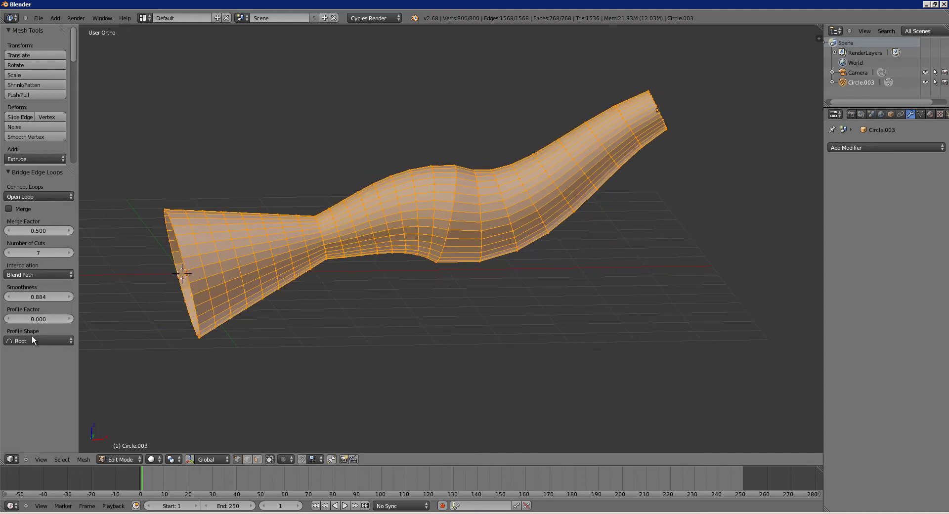
click(33, 338)
click(35, 329)
click(37, 339)
click(44, 289)
click(40, 340)
click(35, 288)
Step: Set the bridge's profile factor to 2.000 and its profile shape to Smooth, inspecting the bulges from several angles
drag(31, 317, 176, 311)
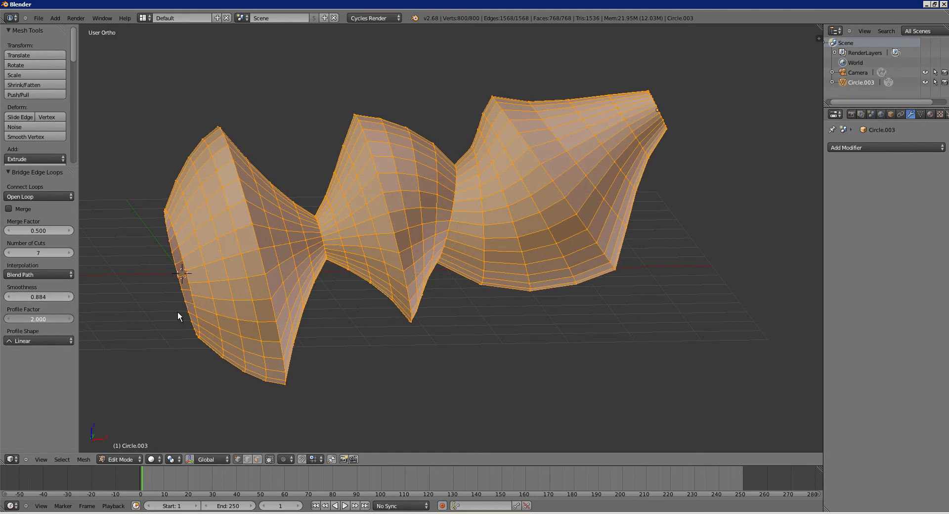
middle_drag(177, 310, 182, 274)
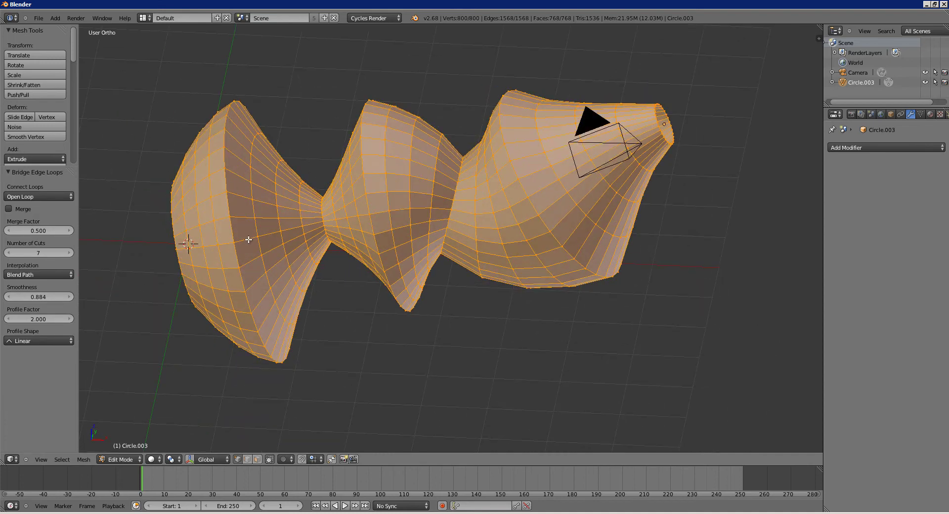
middle_drag(234, 219, 54, 334)
click(30, 341)
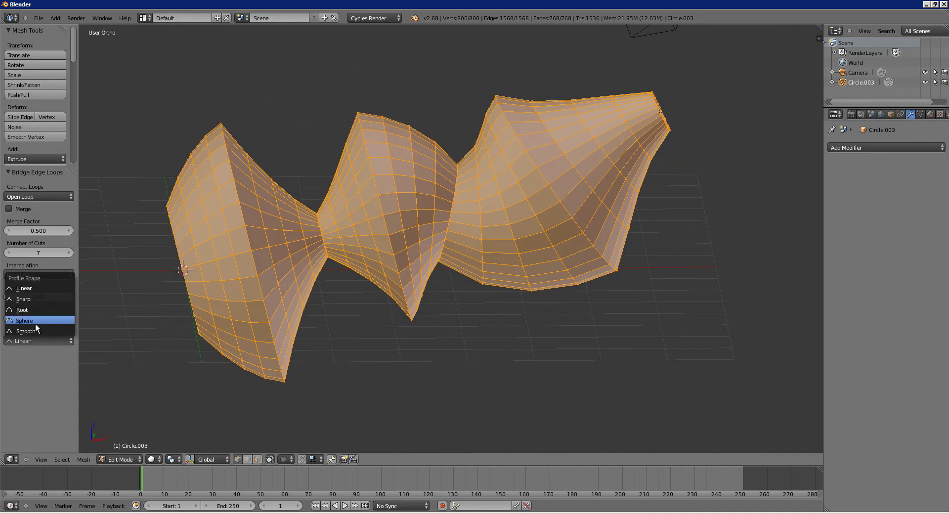
click(37, 329)
middle_drag(229, 155, 55, 315)
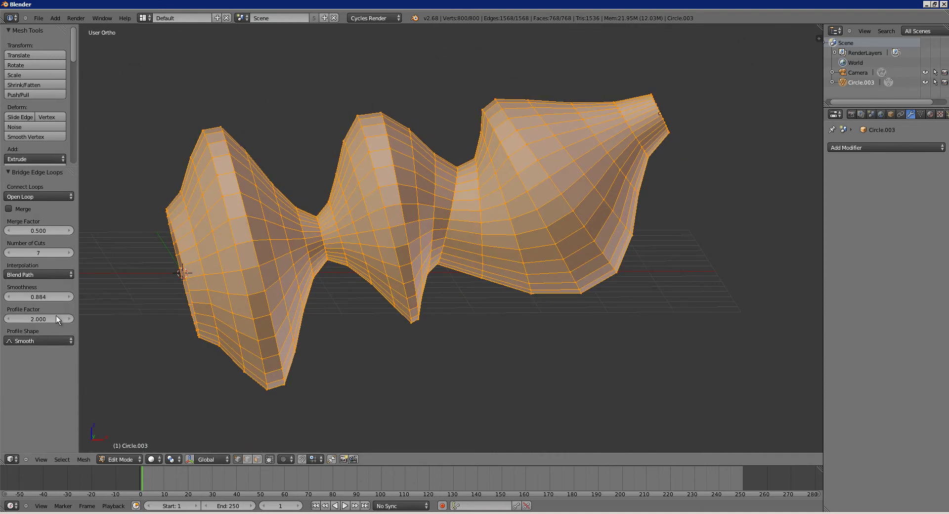
Step: Change the bridge's profile shape to Sphere and adjust its profile factor
click(46, 341)
click(40, 316)
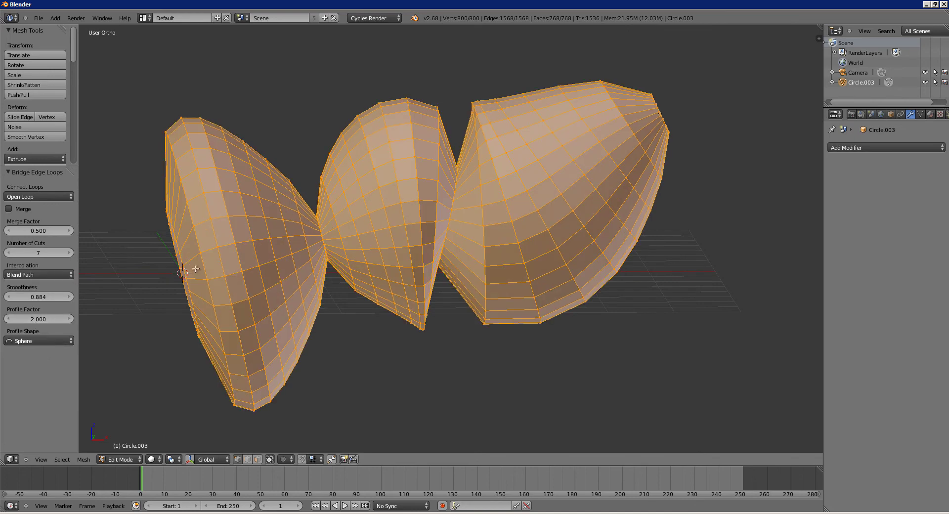
drag(46, 319, 170, 314)
Step: Return to Object Mode, add a level 2 Subdivision Surface to the bridged mesh and shade it smooth
key(Tab)
middle_drag(371, 239, 343, 249)
key(ctrl+2)
middle_drag(405, 219, 60, 170)
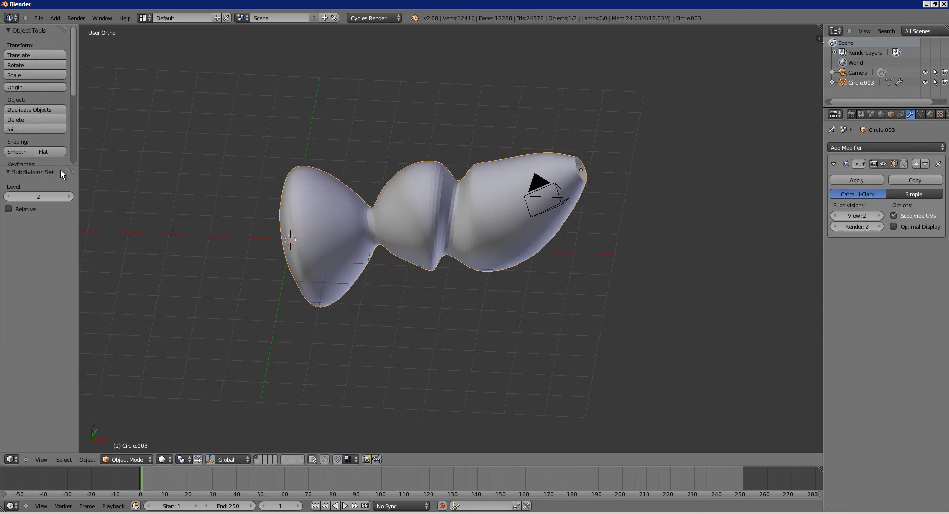
click(22, 151)
mouse_move(396, 217)
middle_down()
mouse_move(451, 202)
mouse_move(392, 185)
mouse_move(403, 193)
mouse_move(370, 215)
mouse_move(467, 218)
mouse_move(440, 204)
mouse_move(463, 232)
mouse_move(492, 232)
mouse_move(361, 248)
mouse_move(369, 224)
mouse_move(337, 244)
mouse_move(423, 259)
mouse_move(372, 232)
middle_up()
scroll(403, 193, down, 5)
scroll(439, 203, up, 3)
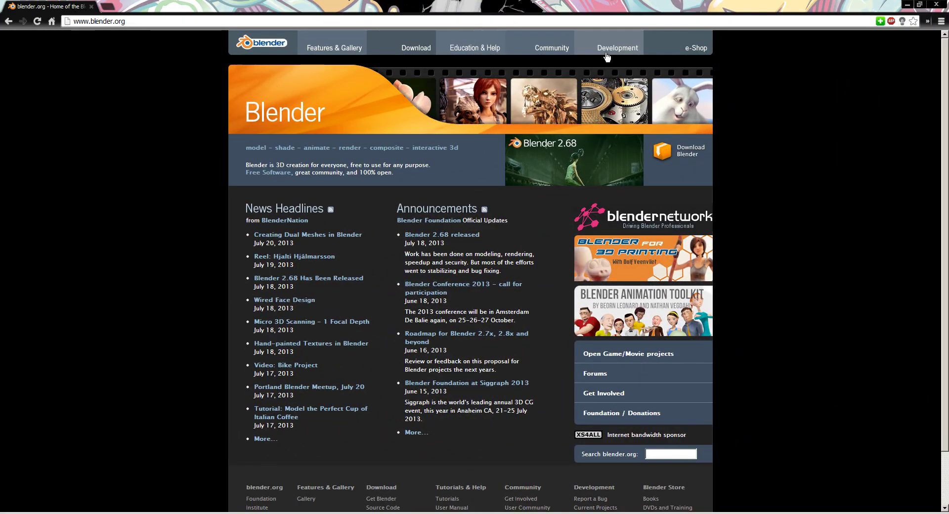
Step: Switch to the blender.org website in the browser and open the Release Logs page of its Development section
click(617, 48)
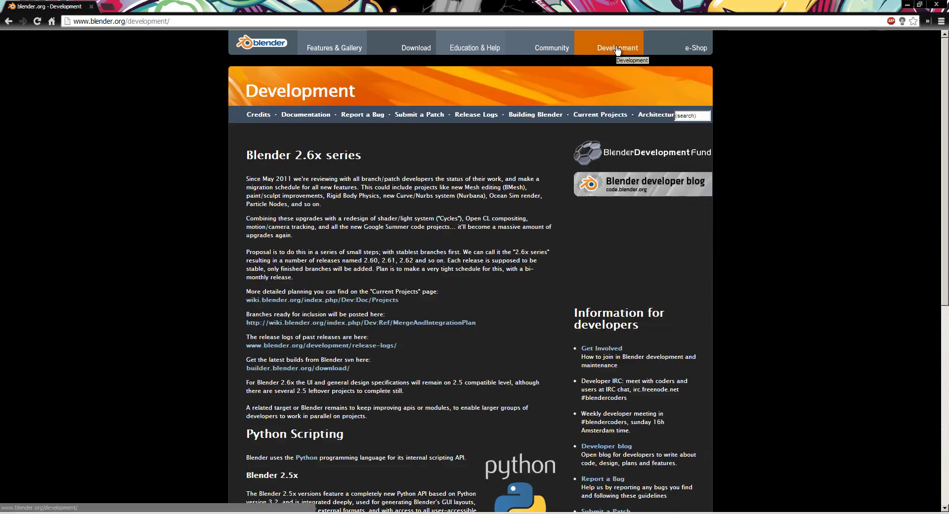
click(475, 118)
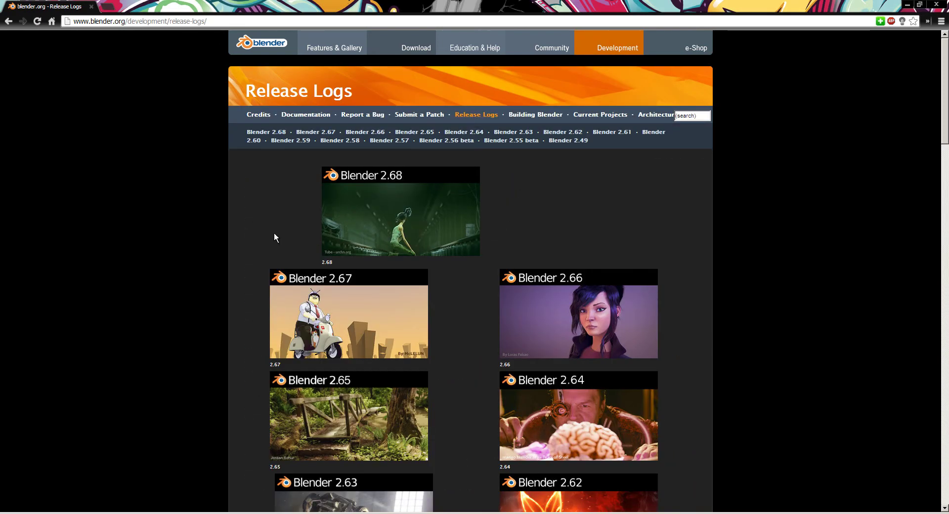
Step: Look through the list of Blender release logs and open the Blender 2.68 entry
scroll(275, 237, down, 15)
scroll(343, 330, up, 7)
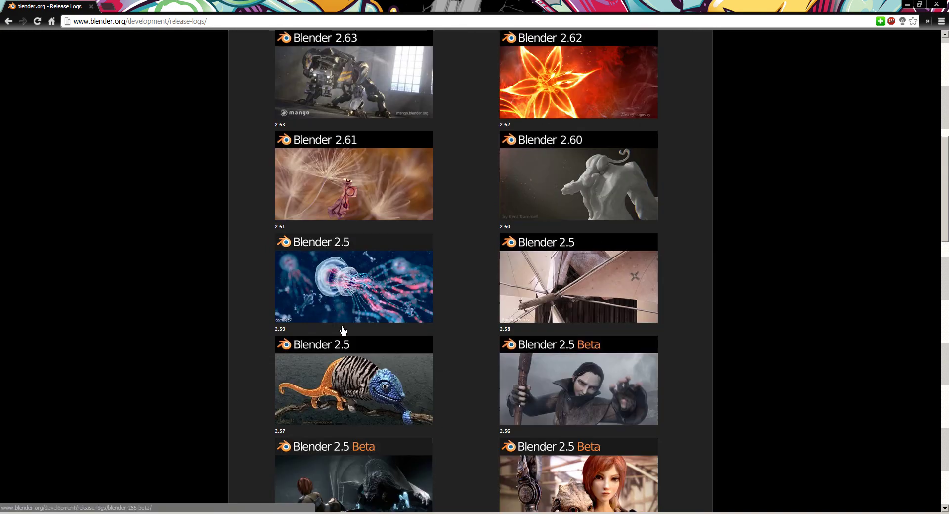
scroll(343, 330, up, 9)
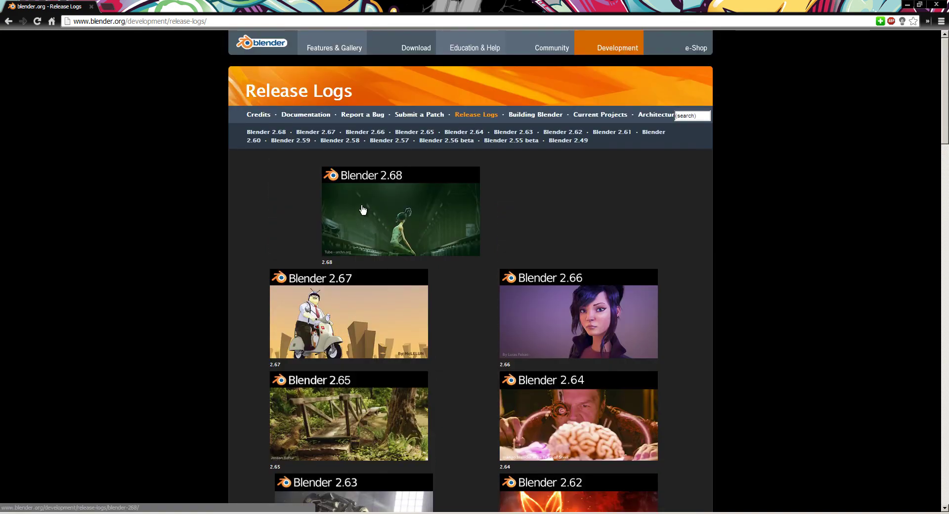
click(386, 212)
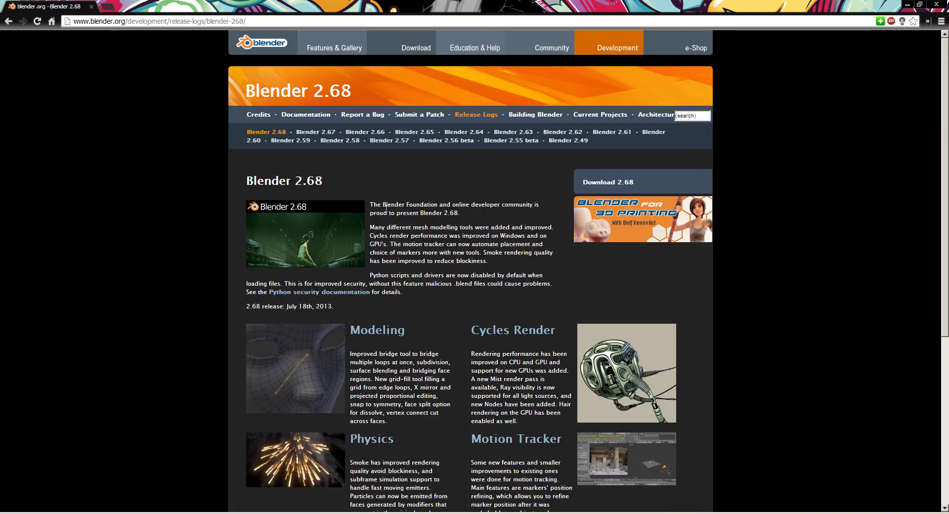
Step: Open the Modeling, Cycles Render, Physics and Motion Tracker release notes from the Blender 2.68 page, each in a new browser tab
scroll(549, 213, down, 2)
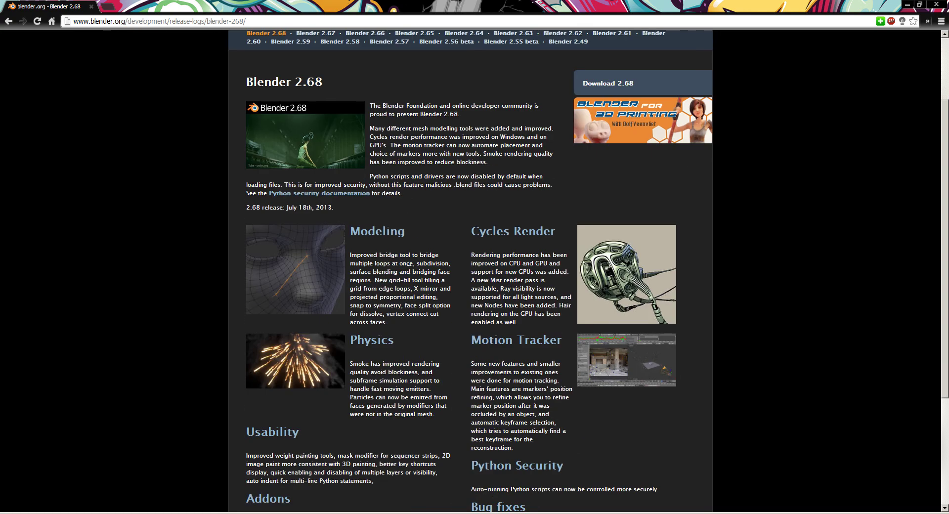
scroll(409, 269, down, 1)
right_click(373, 179)
click(385, 187)
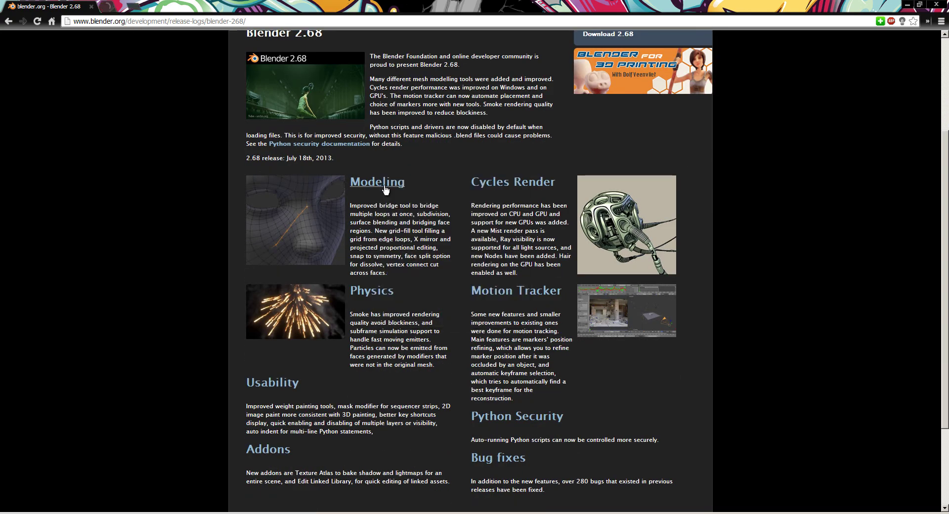
right_click(511, 184)
click(531, 197)
scroll(433, 240, down, 2)
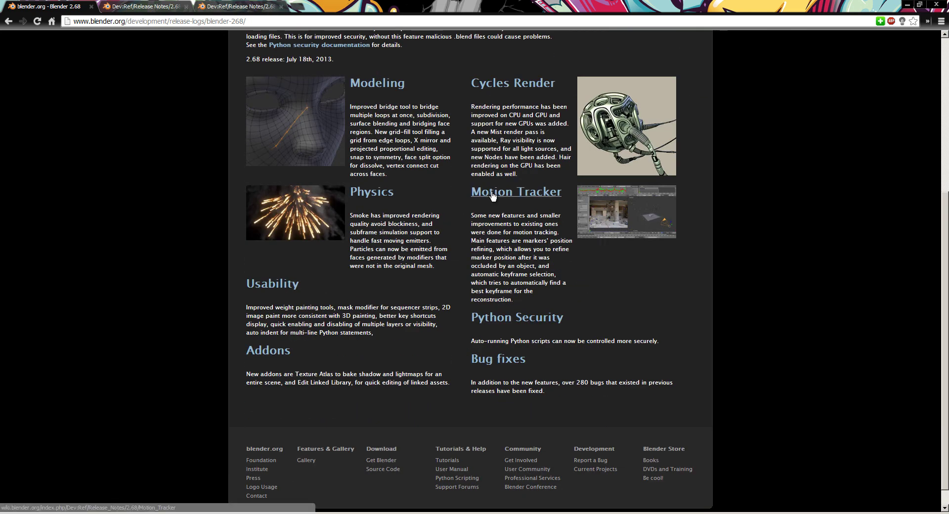
right_click(368, 196)
click(390, 204)
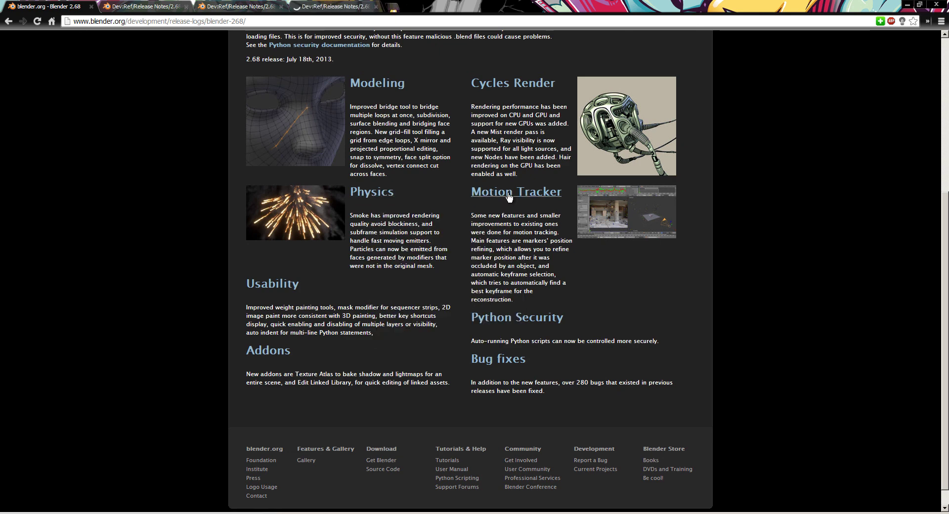
right_click(509, 194)
click(531, 203)
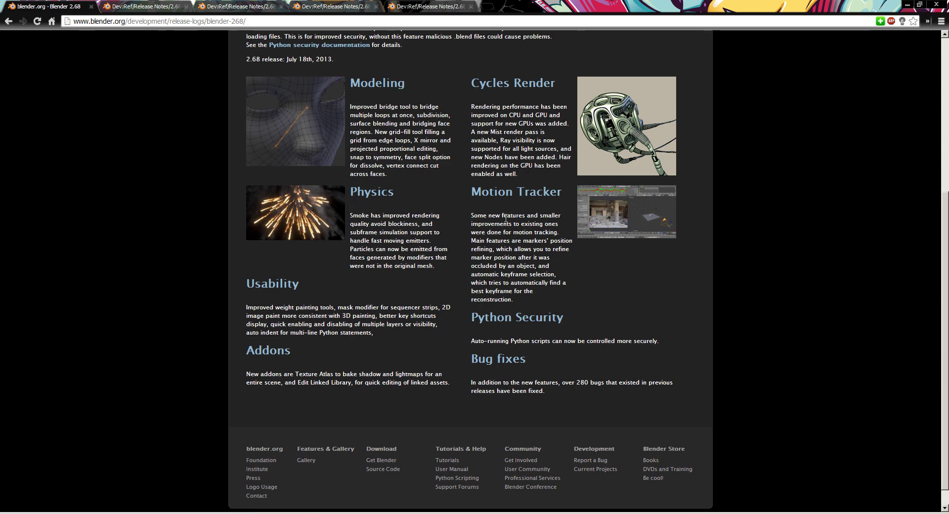
Step: Switch to the Blender 2.68 Modeling notes, skim the whole page and highlight the General Improvements list for reading
scroll(567, 202, up, 2)
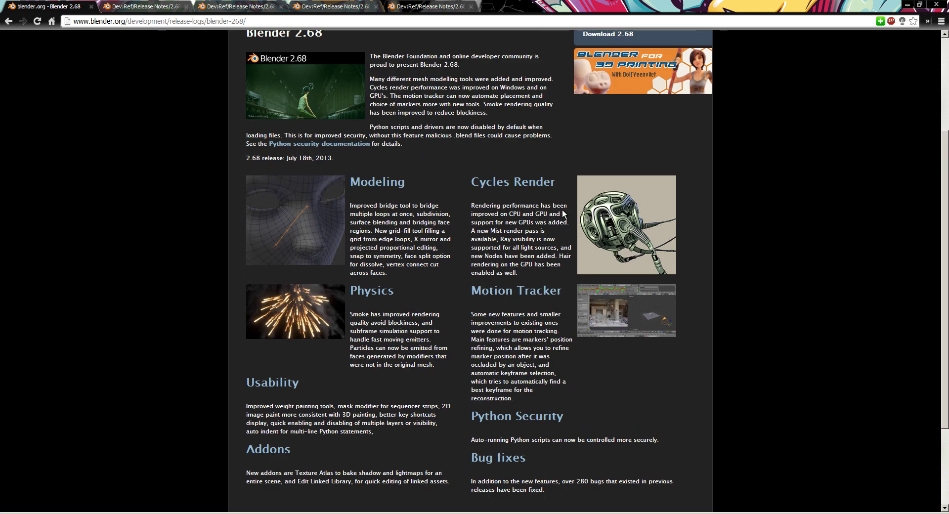
click(161, 5)
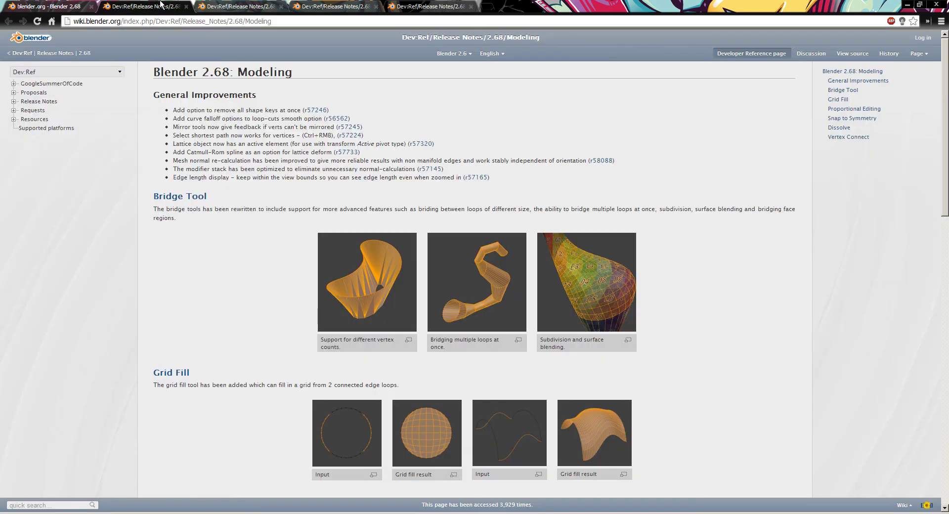
scroll(237, 154, down, 15)
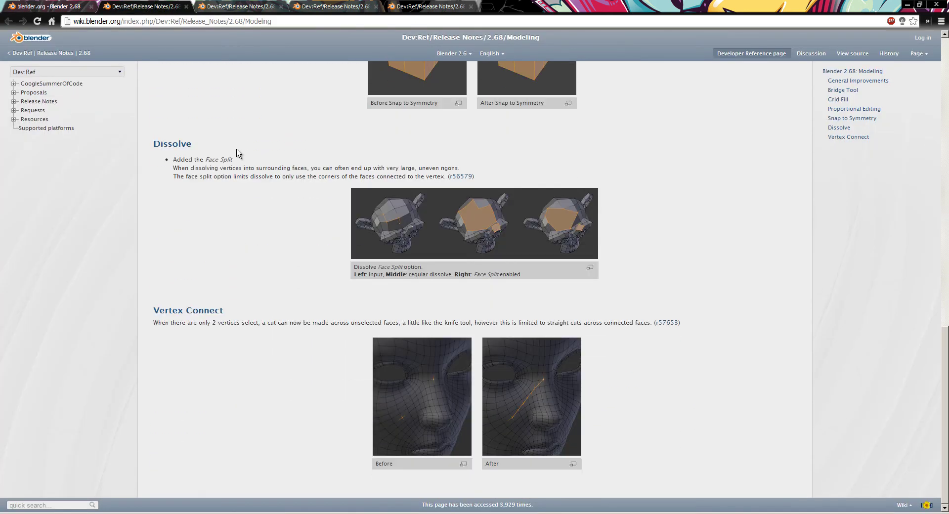
scroll(290, 365, up, 15)
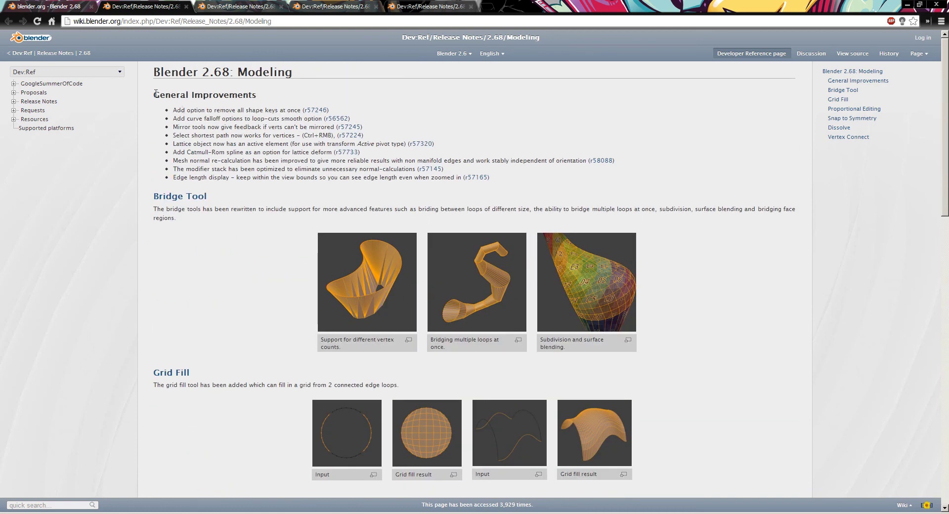
drag(174, 113, 198, 204)
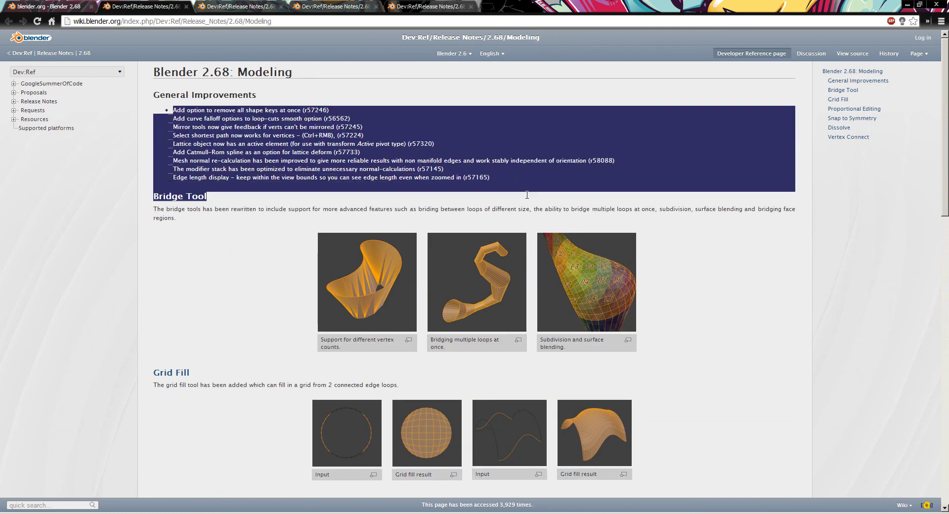
click(327, 173)
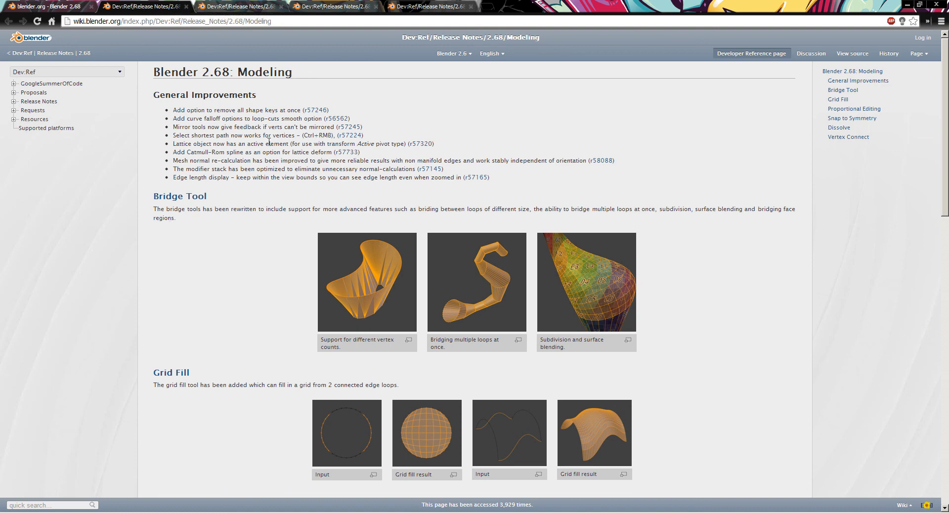
Step: Close the browser tabs with the Modeling, Cycles and Physics release notes
key(ctrl+w)
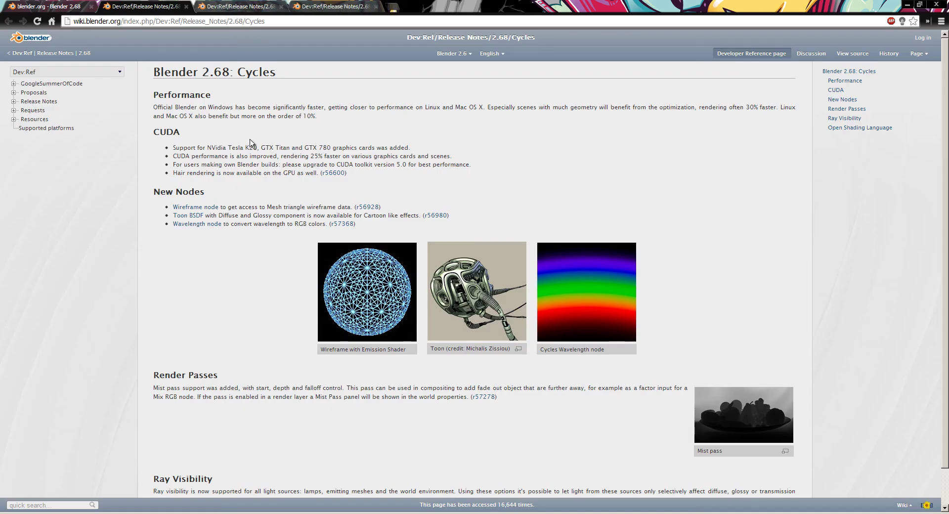
key(ctrl+w)
key(ctrl+w)
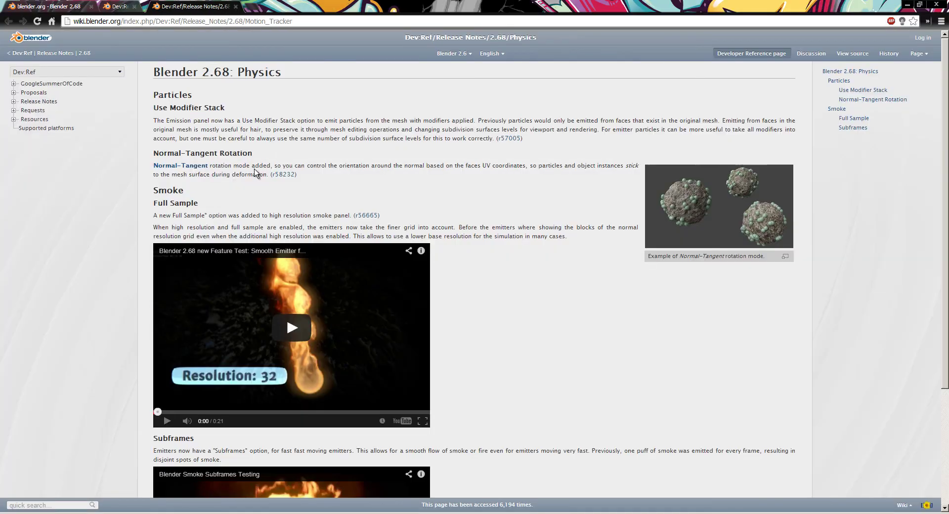